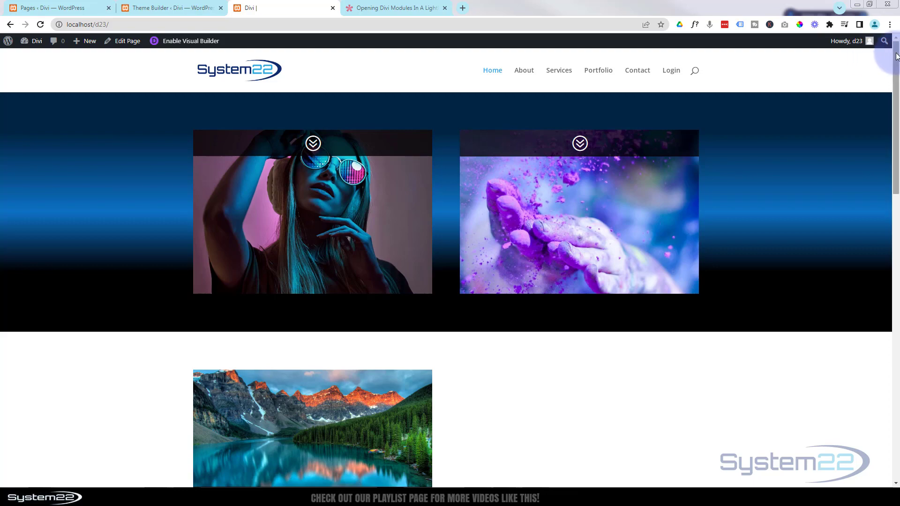
Step: Preview the existing Privacy Policy popup on the live site, scroll through it, and close it
{"action": "left_click_drag", "start_coordinate": [897, 57], "coordinate": [896, 342]}
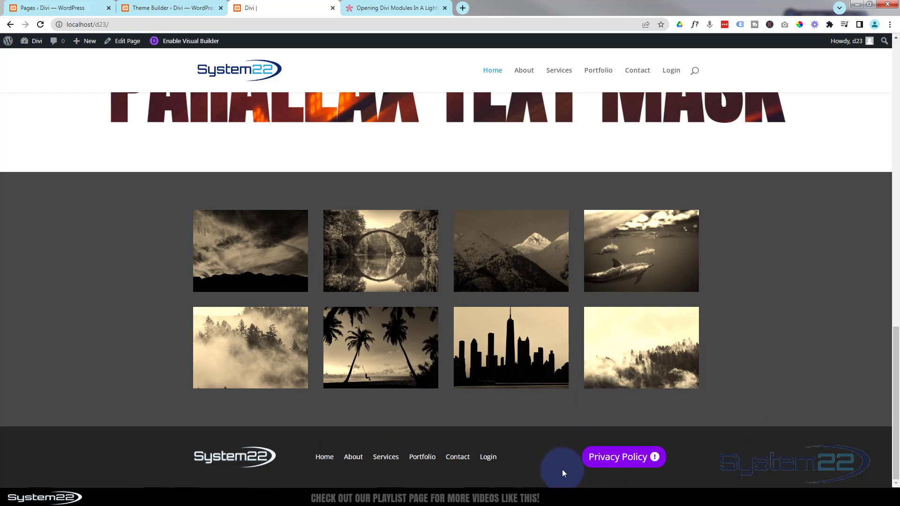
{"action": "left_click", "coordinate": [620, 459]}
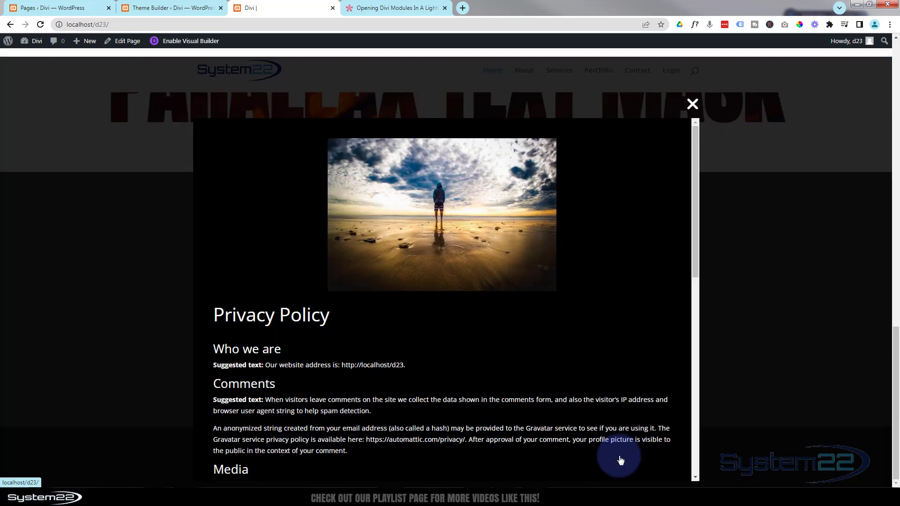
{"action": "scroll", "coordinate": [563, 349], "scroll_direction": "down", "scroll_amount": 7}
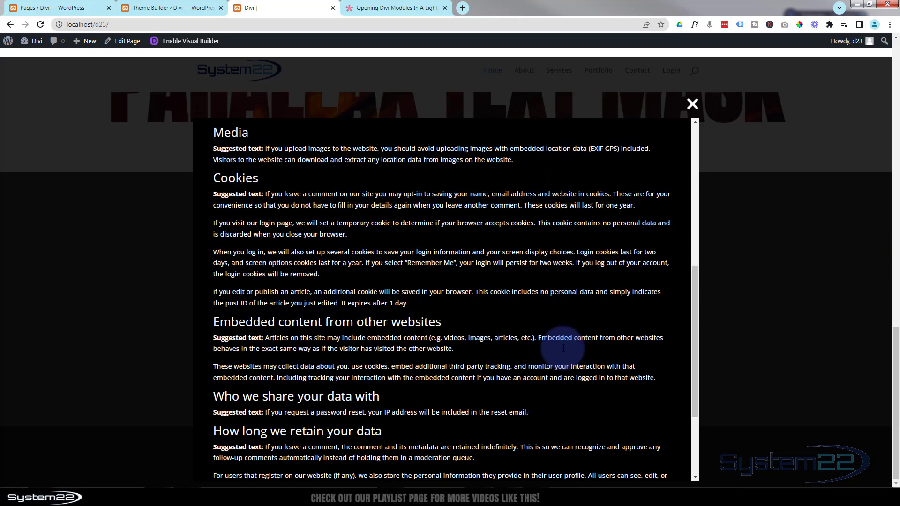
{"action": "scroll", "coordinate": [564, 348], "scroll_direction": "down", "scroll_amount": 3}
{"action": "scroll", "coordinate": [563, 351], "scroll_direction": "up", "scroll_amount": 10}
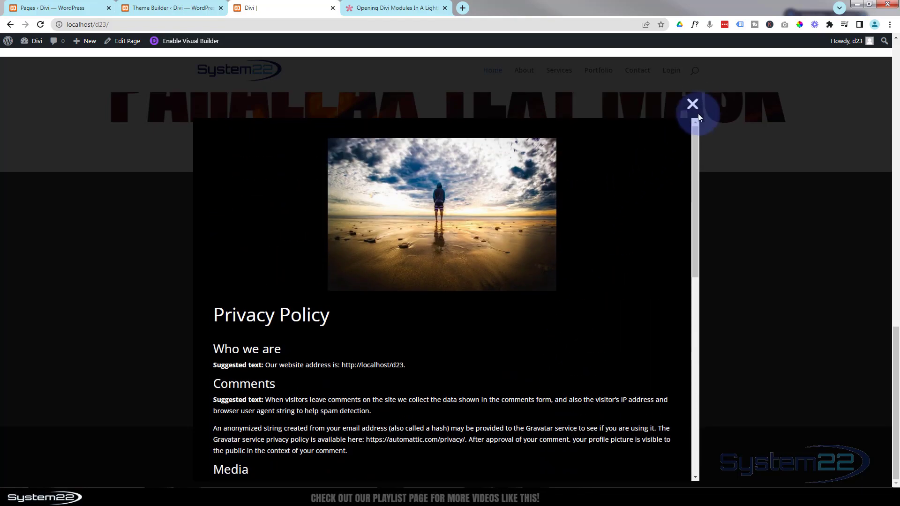
{"action": "left_click", "coordinate": [692, 106]}
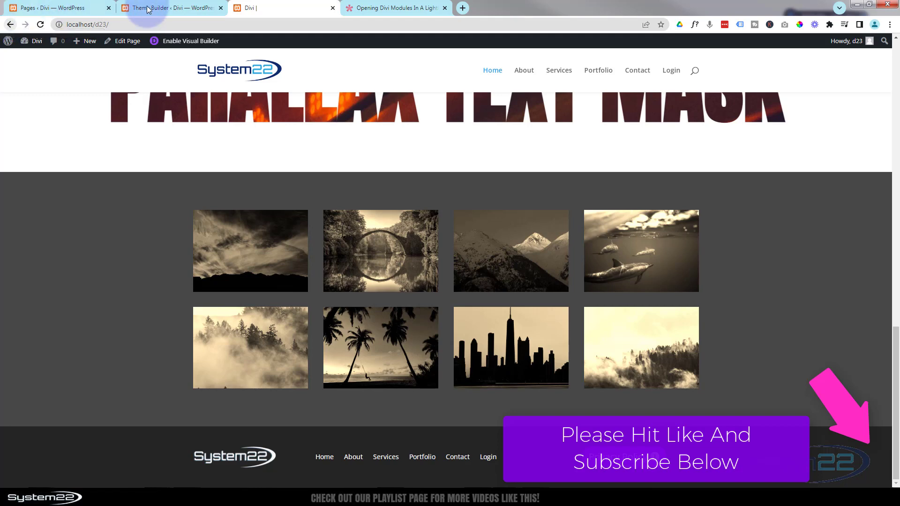
Step: Delete the Global Footer from the Default Website Template and save the changes
{"action": "left_click", "coordinate": [172, 8]}
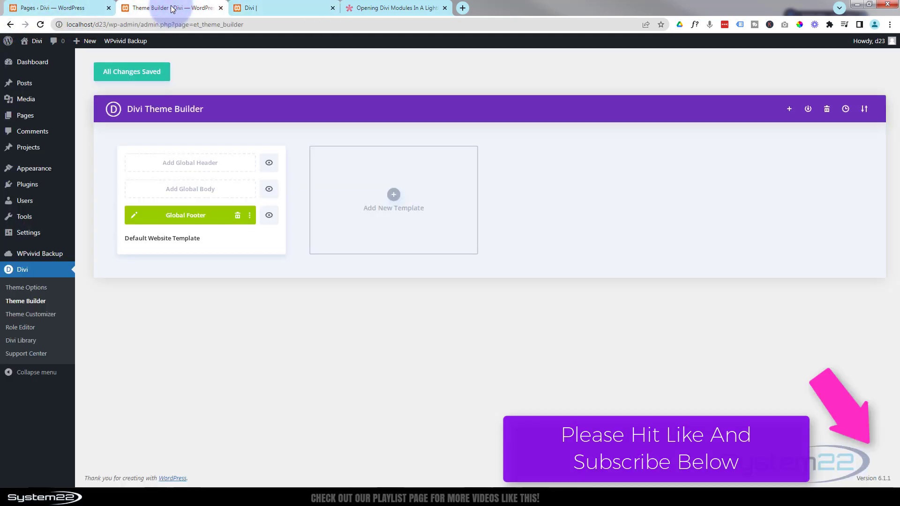
{"action": "mouse_move", "coordinate": [34, 43]}
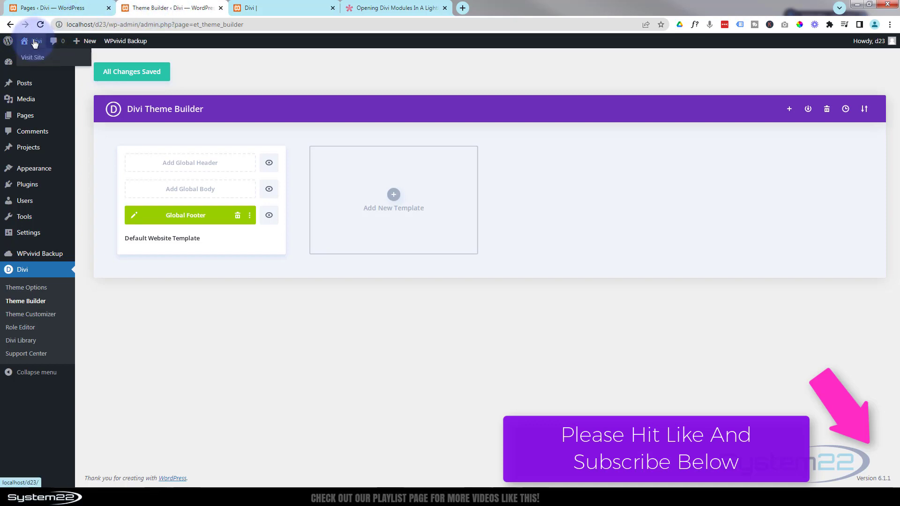
{"action": "left_click", "coordinate": [39, 306]}
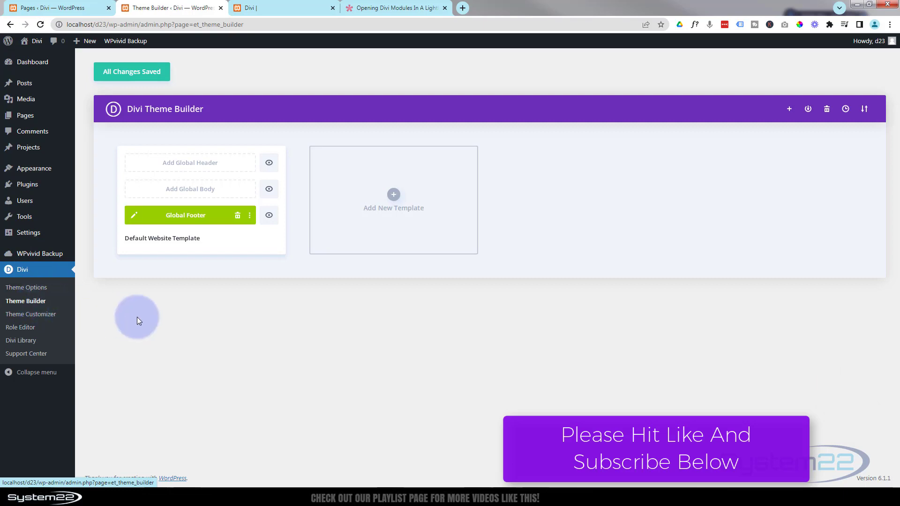
{"action": "left_click", "coordinate": [238, 217]}
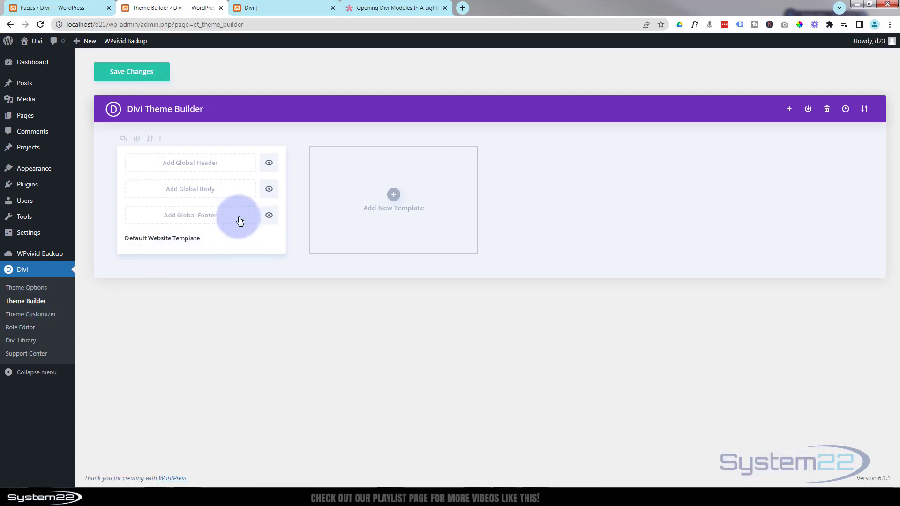
{"action": "left_click", "coordinate": [135, 75]}
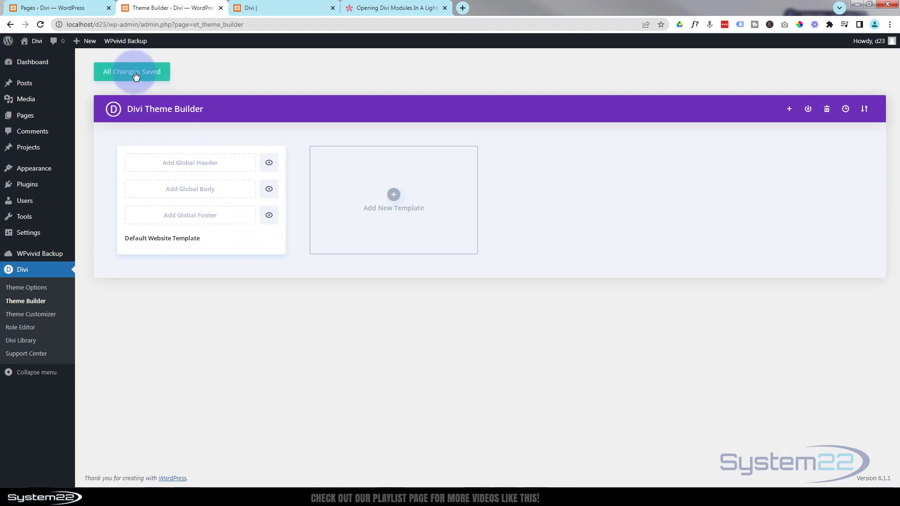
Step: Reload the live front page to confirm the footer is gone, then return to Theme Builder
{"action": "left_click", "coordinate": [272, 7]}
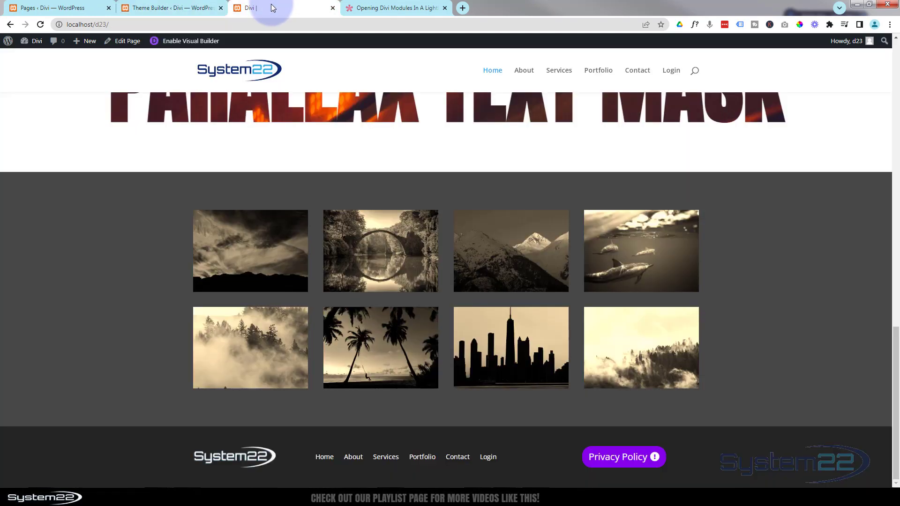
{"action": "left_click", "coordinate": [42, 25]}
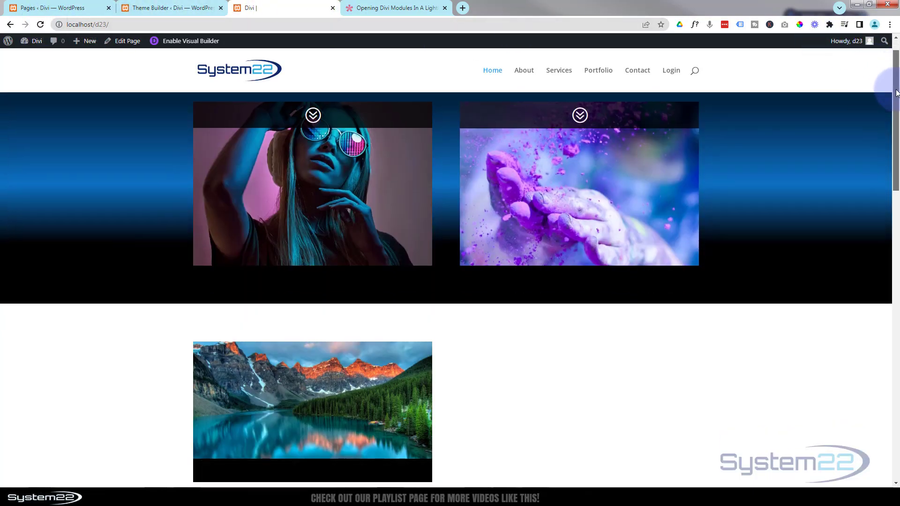
{"action": "left_click_drag", "start_coordinate": [897, 92], "coordinate": [893, 413]}
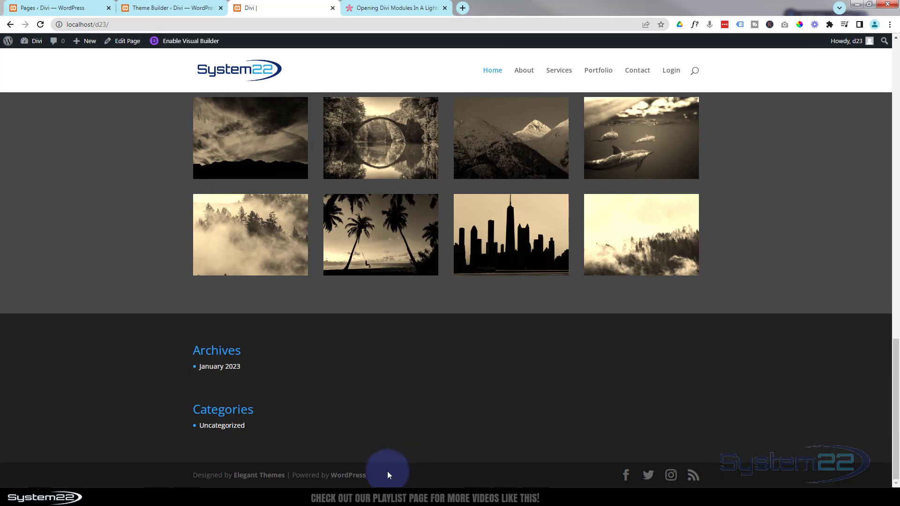
{"action": "left_click", "coordinate": [143, 8]}
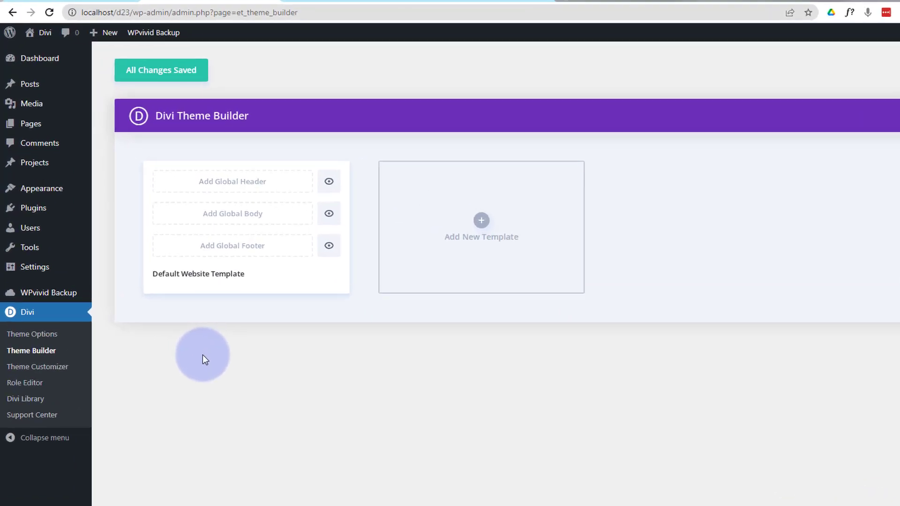
Step: Add a global footer to the Default Website Template and build it from scratch
{"action": "mouse_move", "coordinate": [367, 352]}
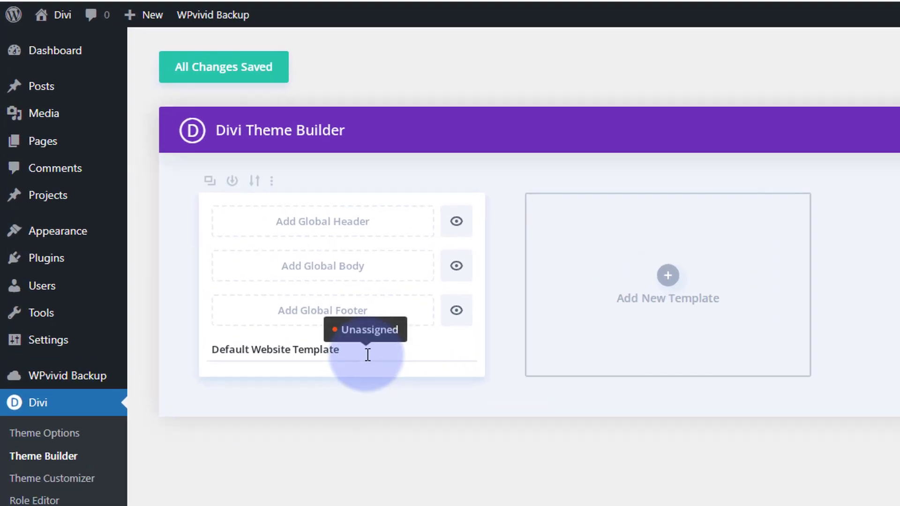
{"action": "left_click", "coordinate": [309, 318]}
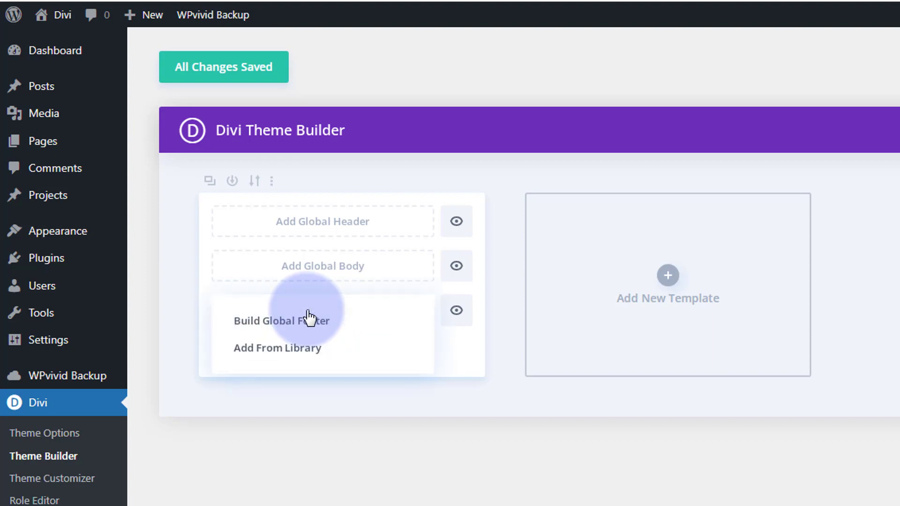
{"action": "left_click", "coordinate": [270, 323]}
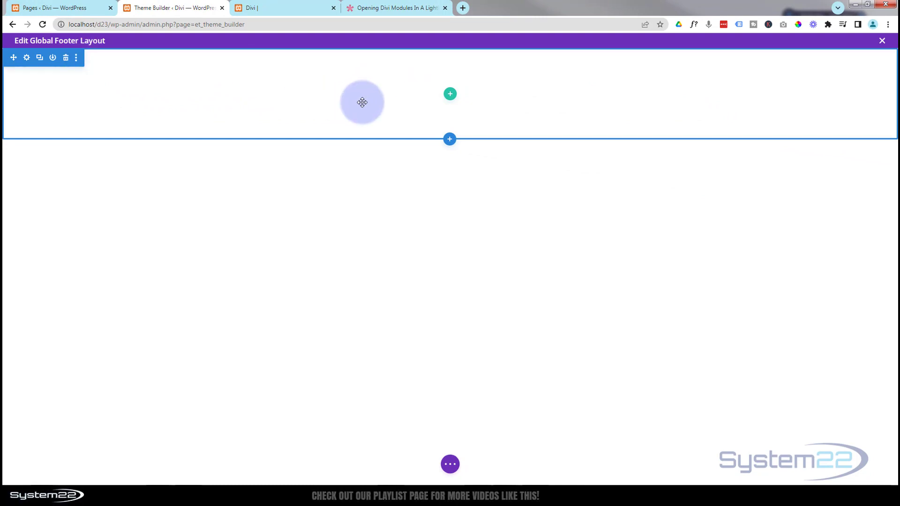
Step: Insert a 3/4 + 1/4 row and put a Menu module in the first column
{"action": "left_click", "coordinate": [450, 94]}
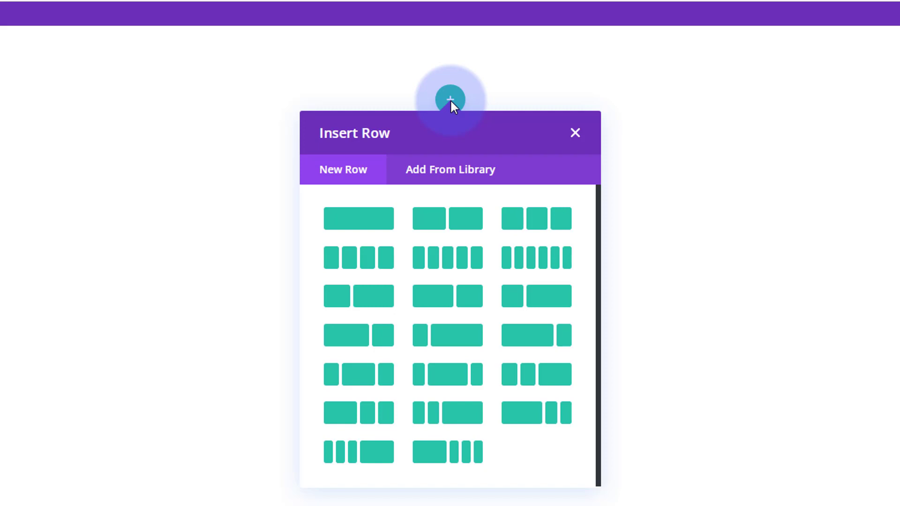
{"action": "left_click", "coordinate": [357, 339]}
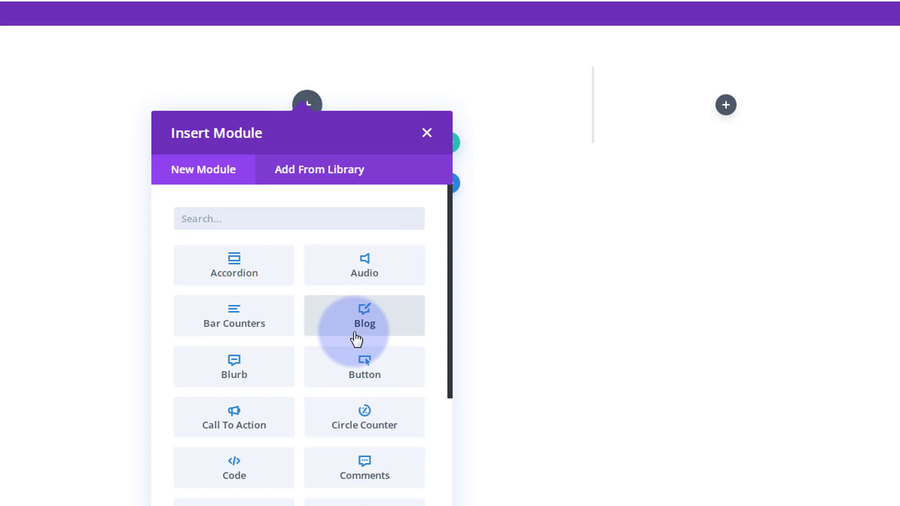
{"action": "scroll", "coordinate": [357, 339], "scroll_direction": "down", "scroll_amount": 6}
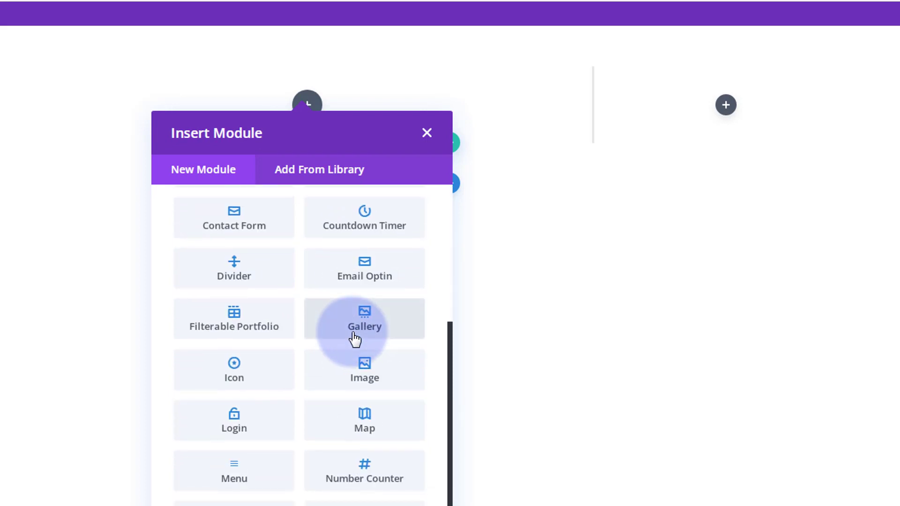
{"action": "scroll", "coordinate": [355, 339], "scroll_direction": "down", "scroll_amount": 2}
{"action": "left_click", "coordinate": [233, 392]}
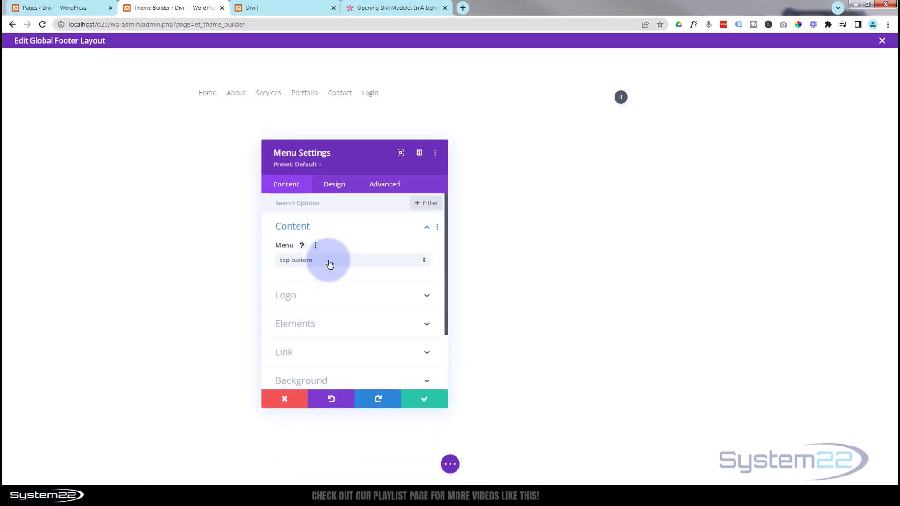
Step: Set the menu logo to the System22 white logo image
{"action": "left_click", "coordinate": [338, 296]}
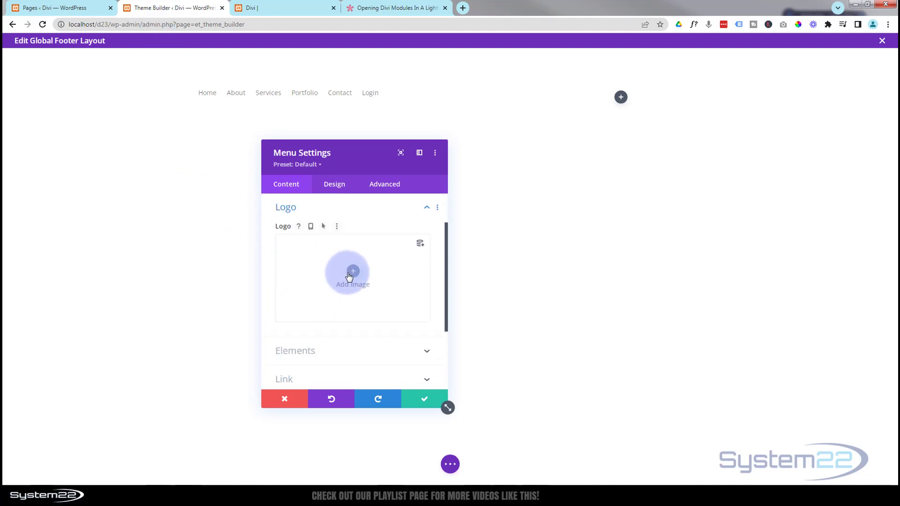
{"action": "left_click", "coordinate": [350, 274]}
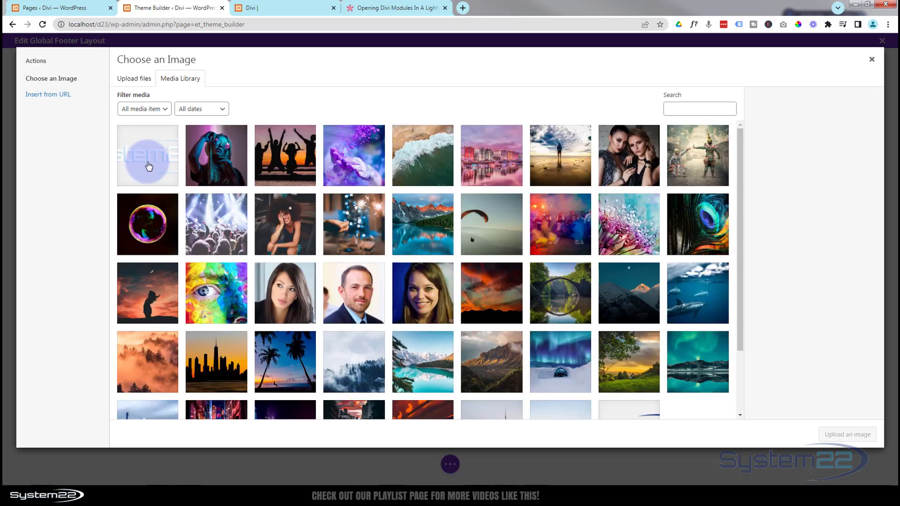
{"action": "left_click", "coordinate": [148, 166]}
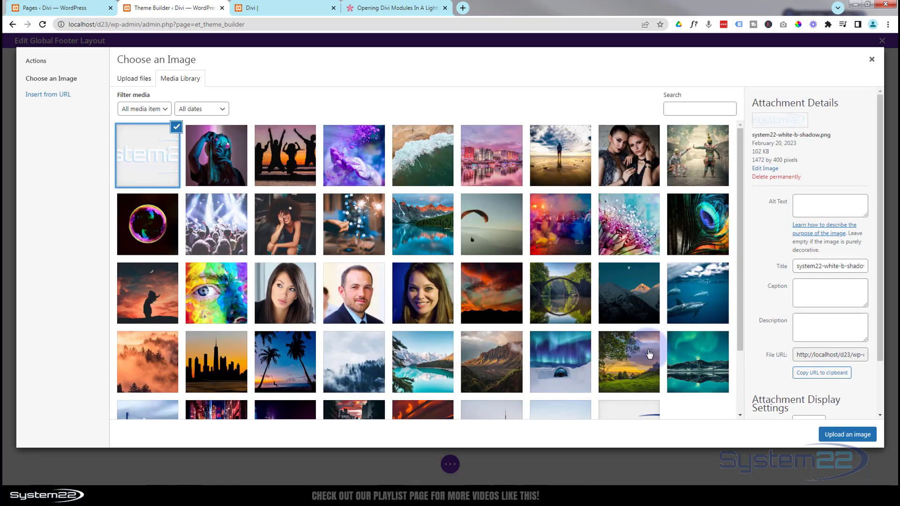
{"action": "left_click", "coordinate": [844, 434]}
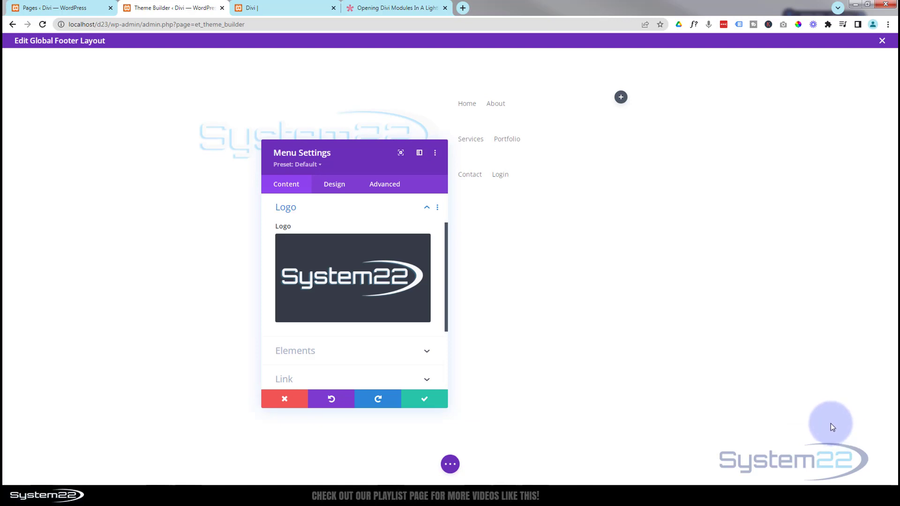
Step: Size the menu logo to 30% width and save the Menu module settings
{"action": "left_click_drag", "start_coordinate": [375, 161], "coordinate": [512, 180]}
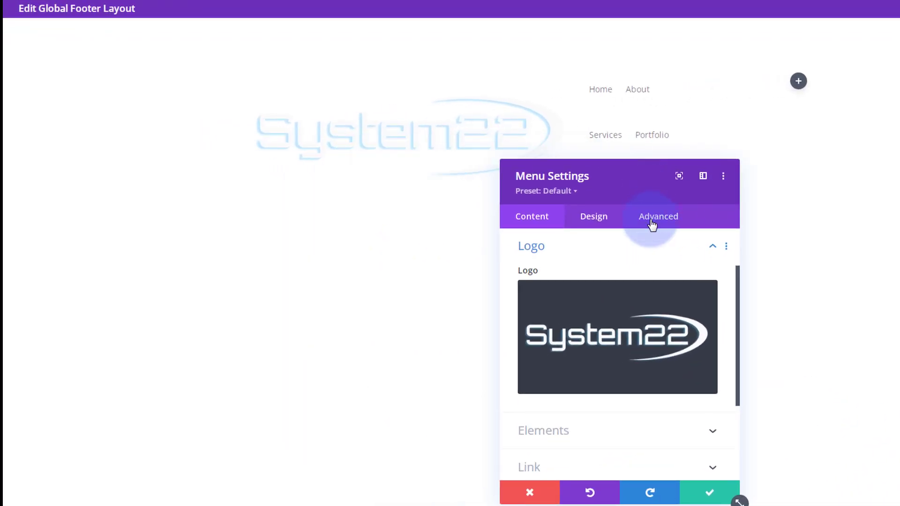
{"action": "left_click", "coordinate": [598, 220]}
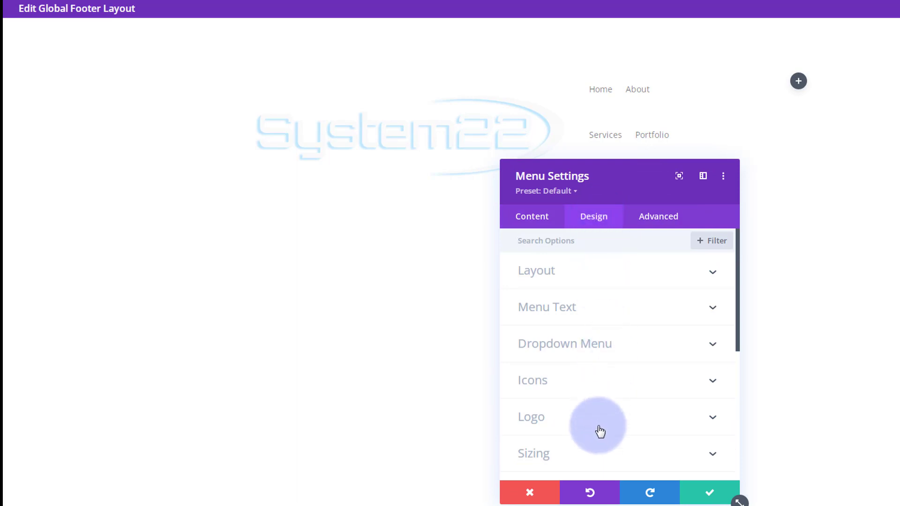
{"action": "left_click", "coordinate": [598, 454]}
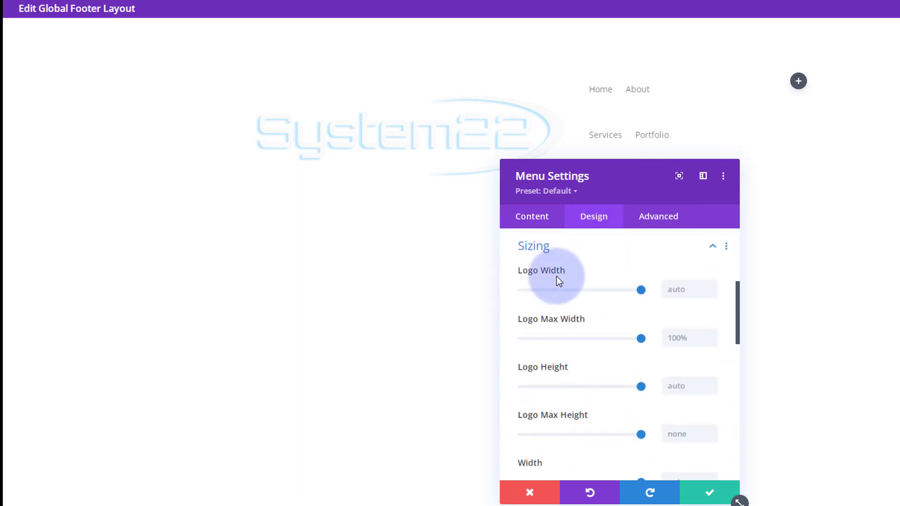
{"action": "left_click", "coordinate": [666, 287]}
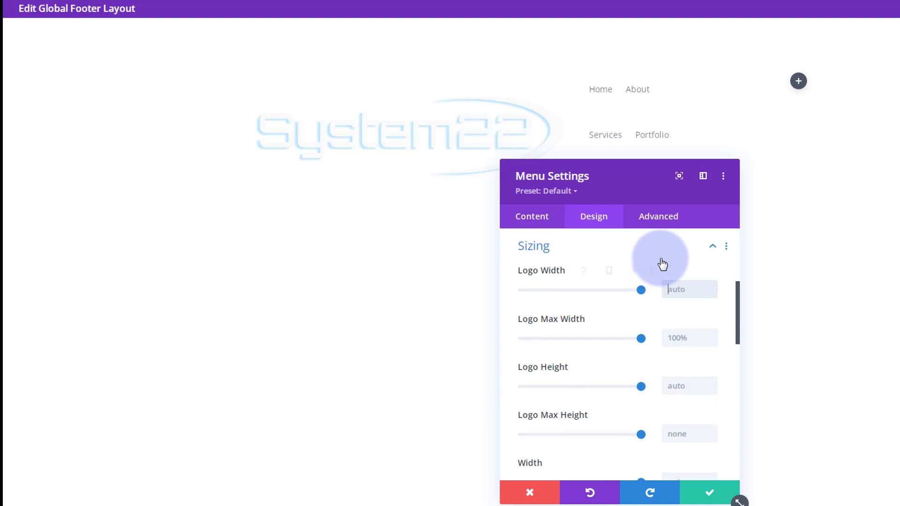
{"action": "type", "text": "30%"}
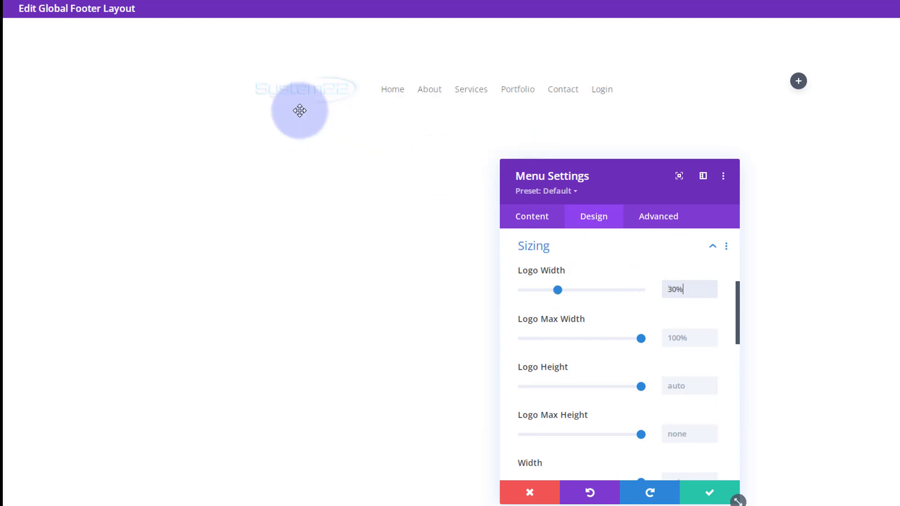
{"action": "left_click", "coordinate": [720, 498]}
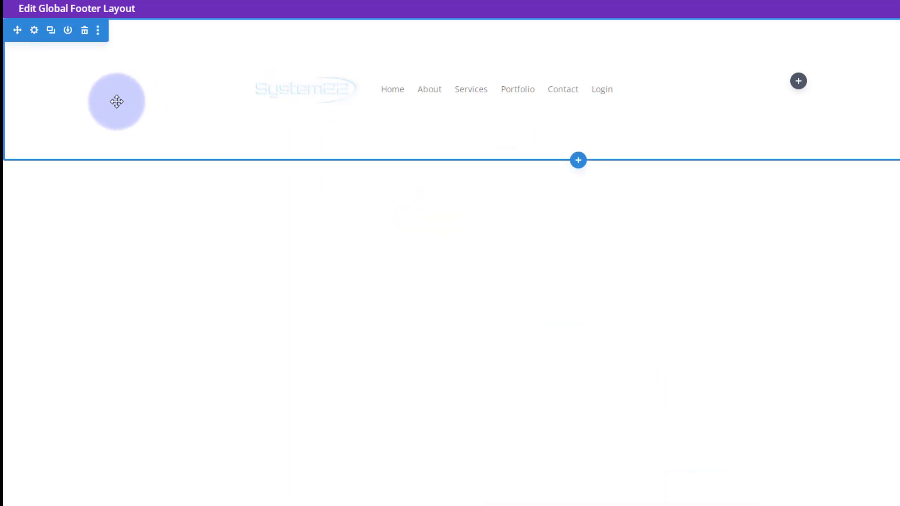
Step: Give the footer section a dark #242424 background colour
{"action": "left_click", "coordinate": [35, 30]}
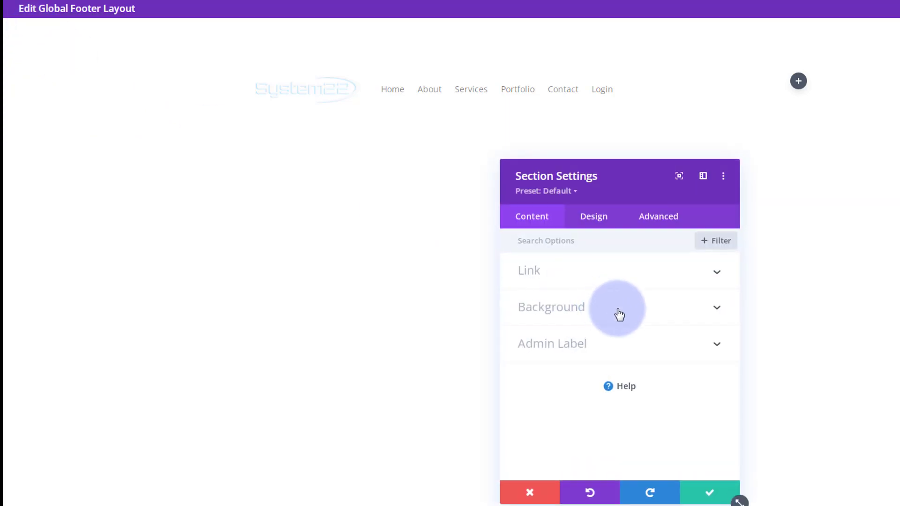
{"action": "left_click", "coordinate": [616, 313]}
{"action": "scroll", "coordinate": [598, 349], "scroll_direction": "down", "scroll_amount": 3}
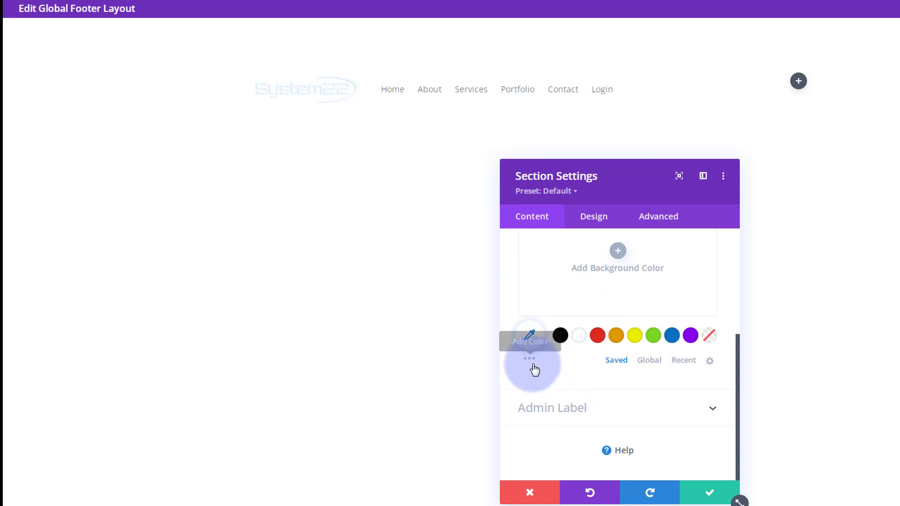
{"action": "left_click", "coordinate": [532, 364]}
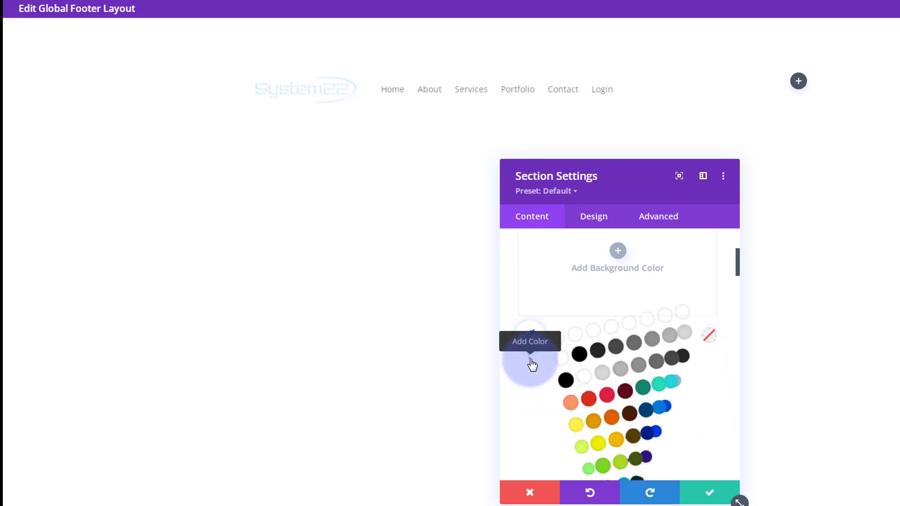
{"action": "left_click", "coordinate": [598, 359]}
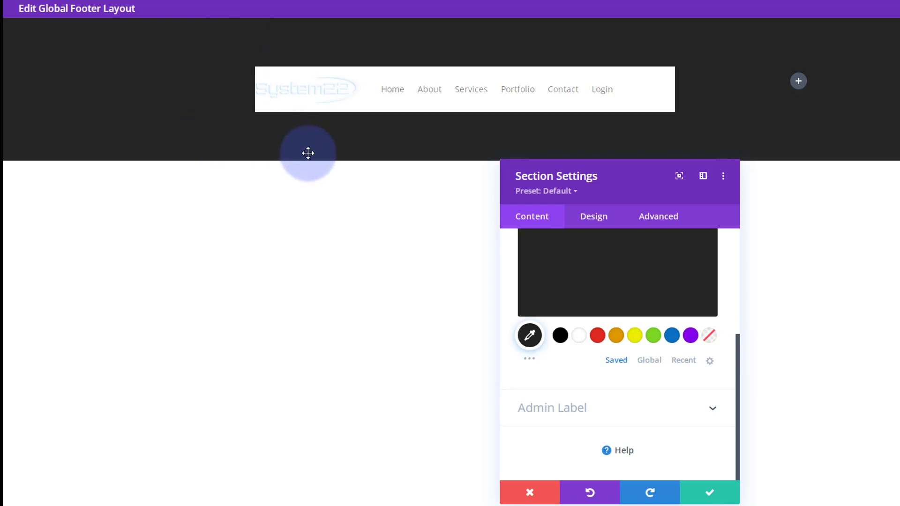
Step: Set the section's top and bottom padding to 0px and save the section settings
{"action": "left_click", "coordinate": [599, 218]}
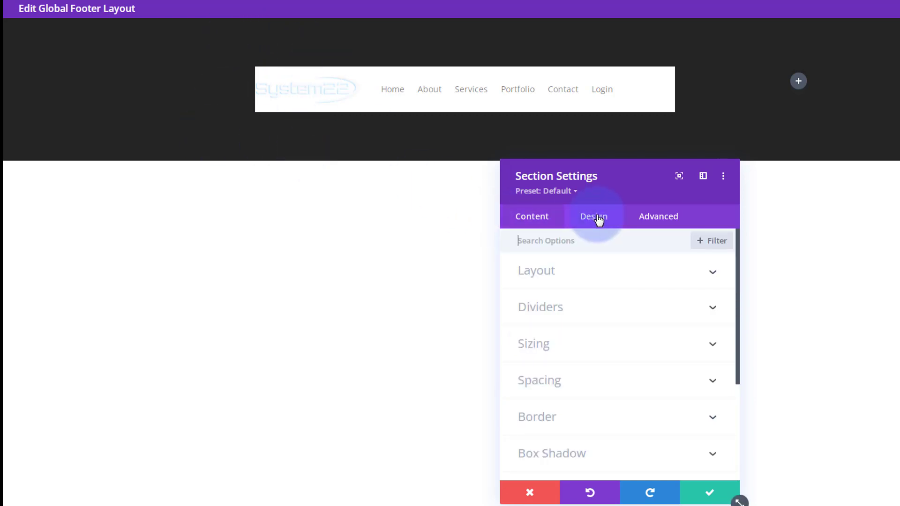
{"action": "left_click", "coordinate": [604, 384]}
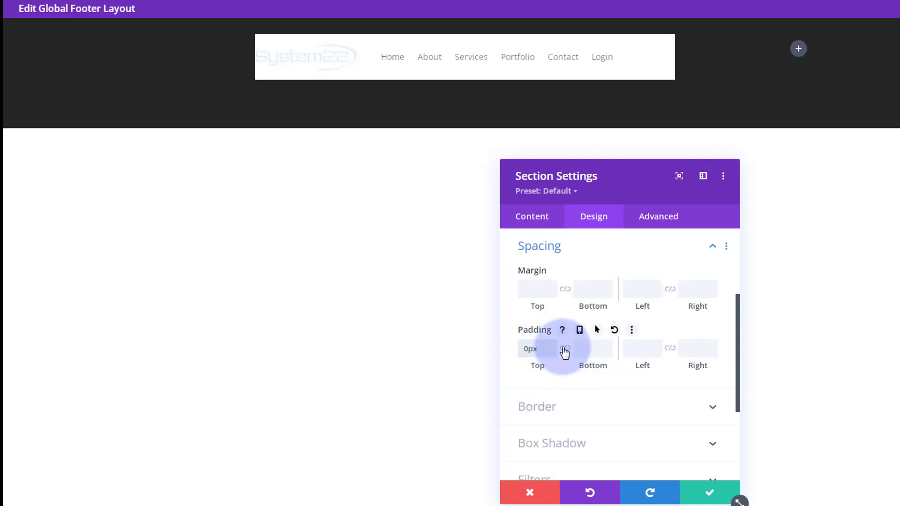
{"action": "left_click", "coordinate": [566, 351]}
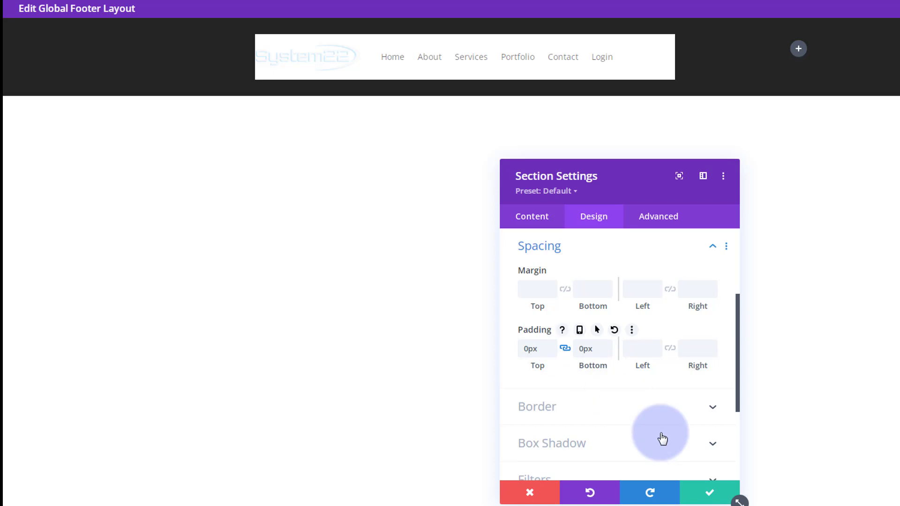
{"action": "left_click", "coordinate": [709, 493]}
Step: Remove the white background colour from the footer Menu module
{"action": "mouse_move", "coordinate": [364, 75]}
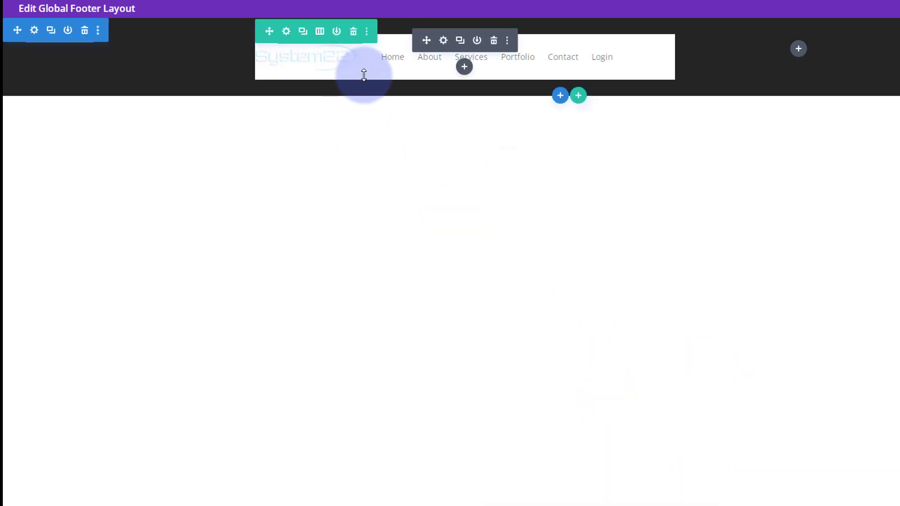
{"action": "left_click", "coordinate": [445, 46]}
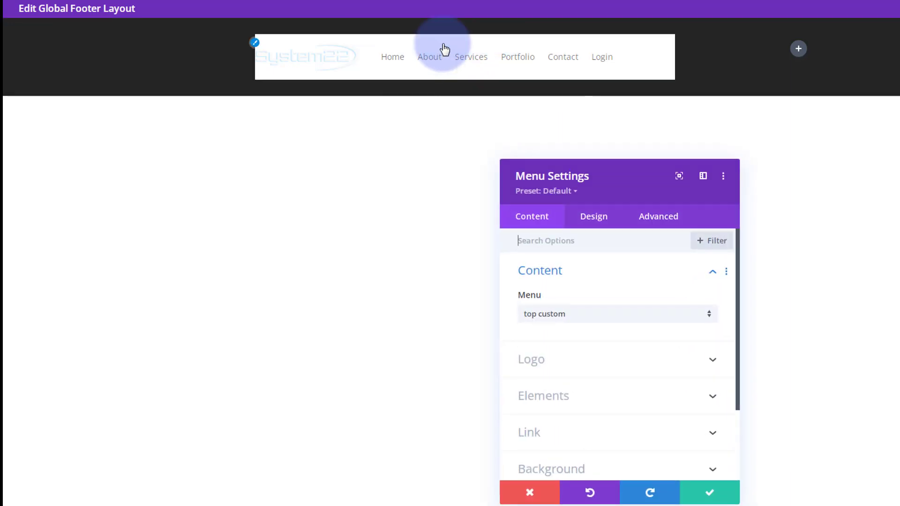
{"action": "left_click_drag", "start_coordinate": [599, 185], "coordinate": [669, 127]}
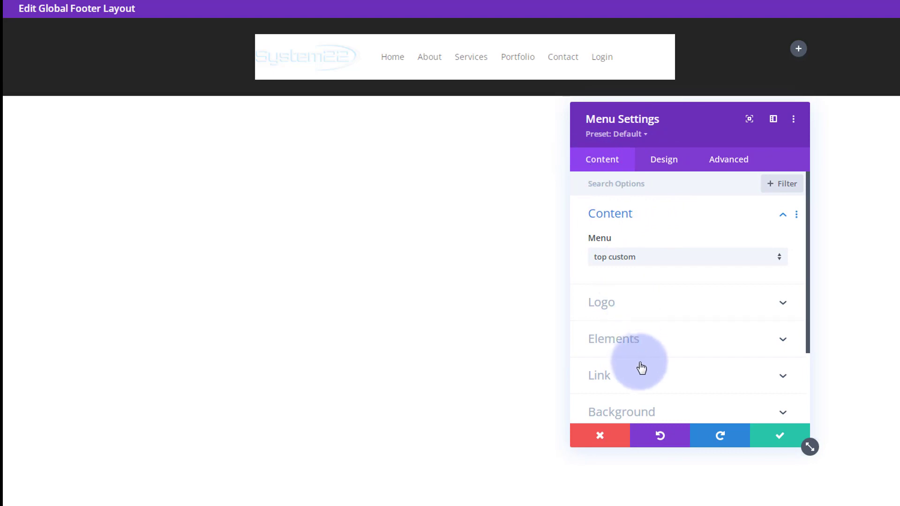
{"action": "left_click", "coordinate": [643, 412]}
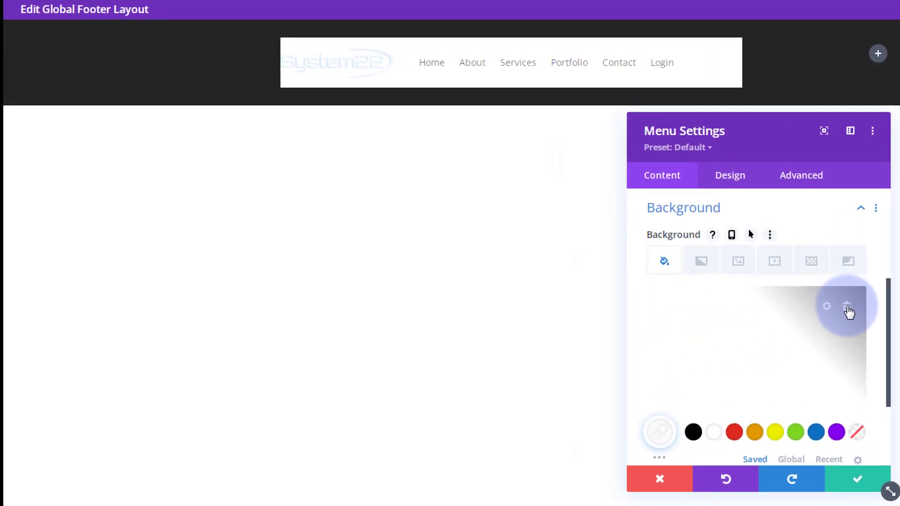
{"action": "left_click", "coordinate": [847, 307]}
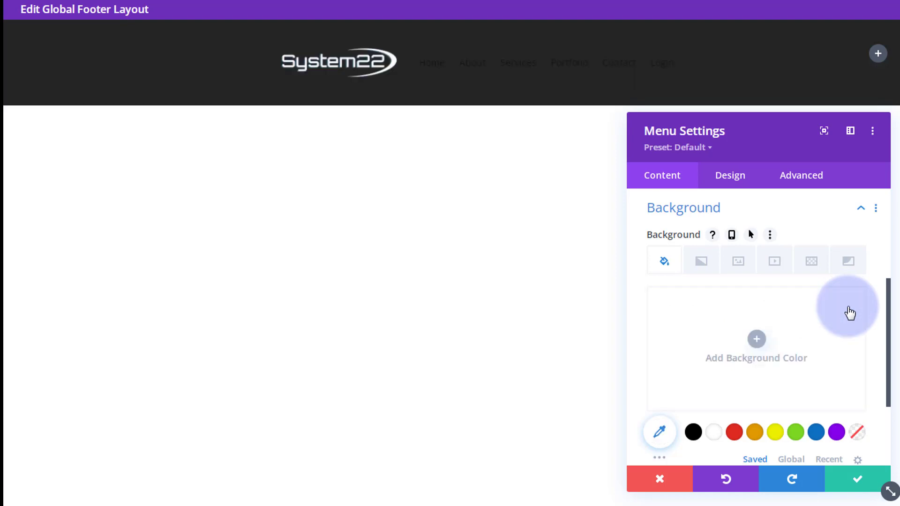
Step: Make the menu's active link and text colours white, centre the text, and save
{"action": "left_click", "coordinate": [730, 177]}
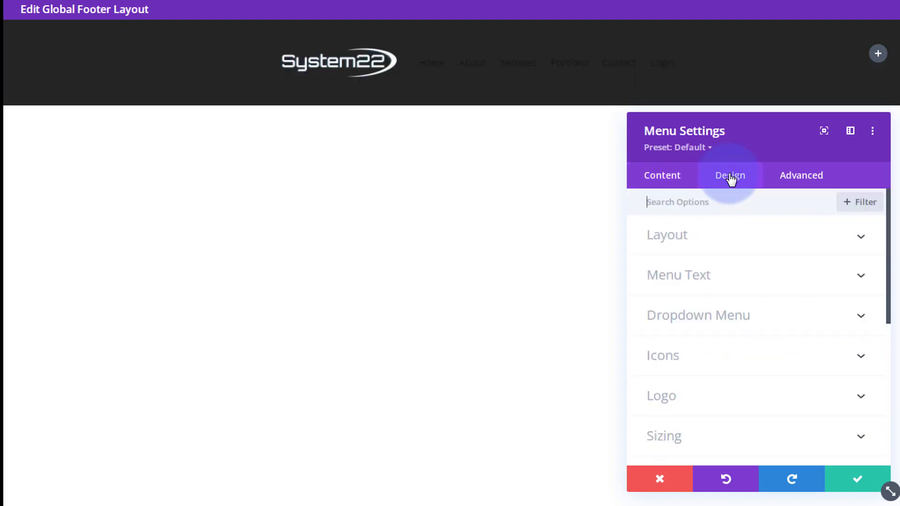
{"action": "left_click", "coordinate": [749, 281]}
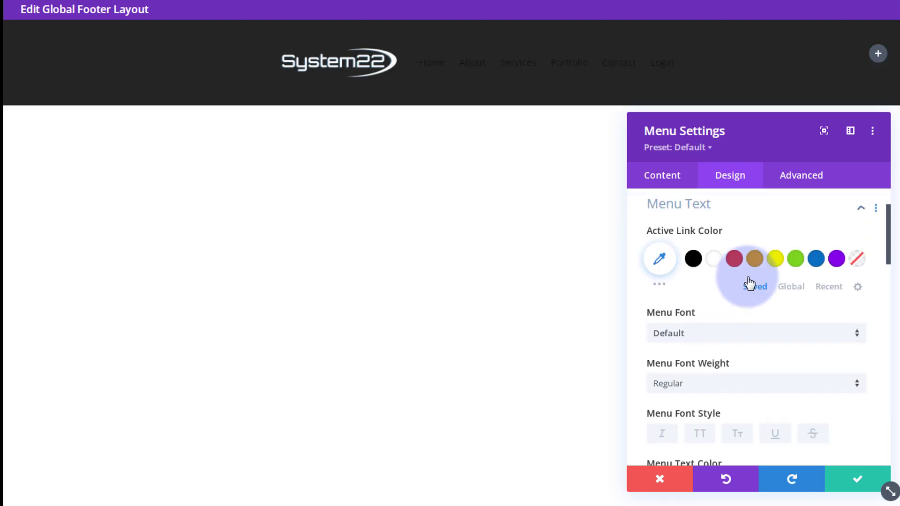
{"action": "left_click", "coordinate": [720, 265]}
{"action": "scroll", "coordinate": [720, 278], "scroll_direction": "down", "scroll_amount": 4}
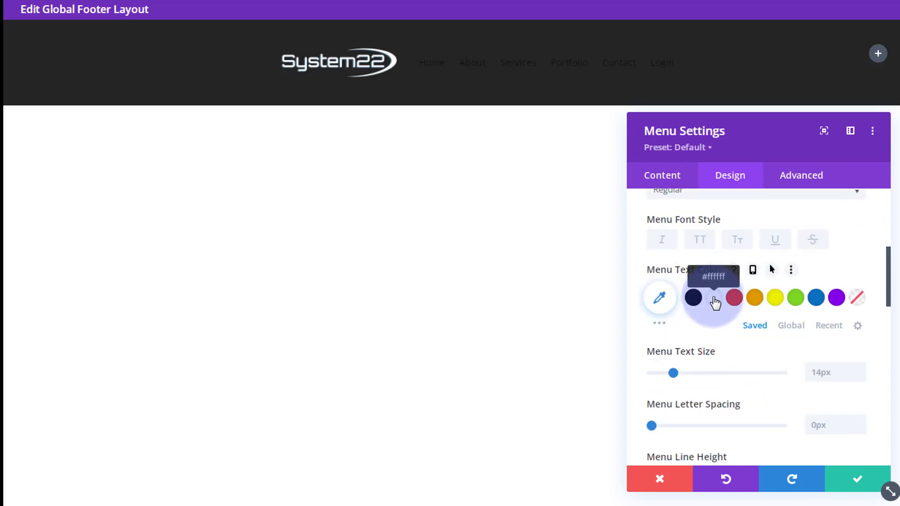
{"action": "left_click", "coordinate": [713, 299]}
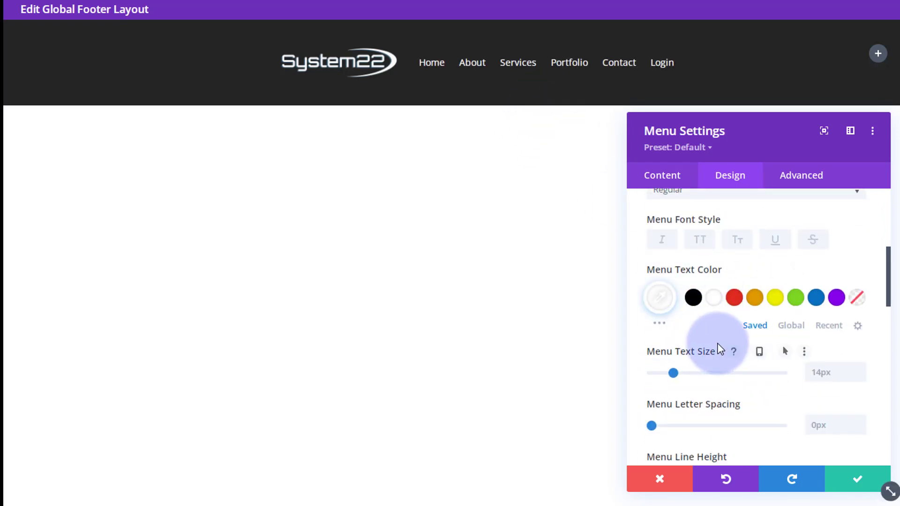
{"action": "scroll", "coordinate": [721, 349], "scroll_direction": "down", "scroll_amount": 2}
{"action": "scroll", "coordinate": [720, 349], "scroll_direction": "down", "scroll_amount": 7}
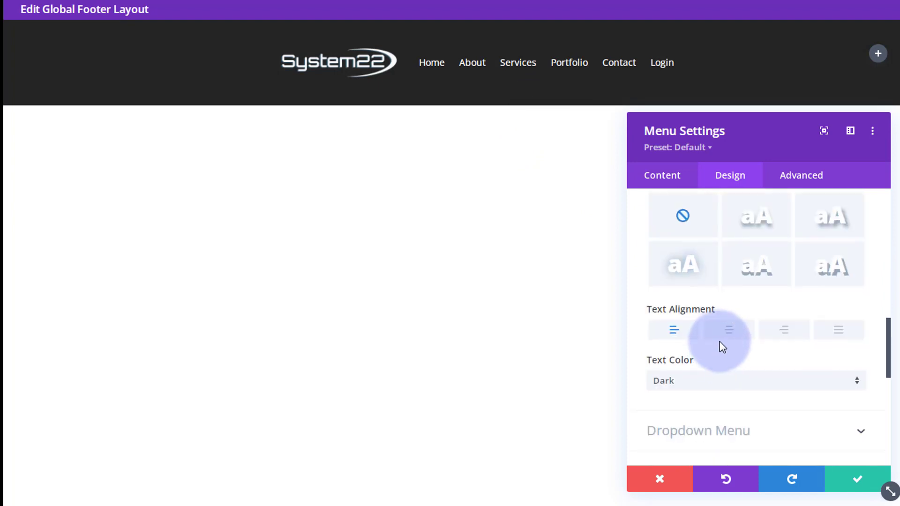
{"action": "left_click", "coordinate": [728, 330]}
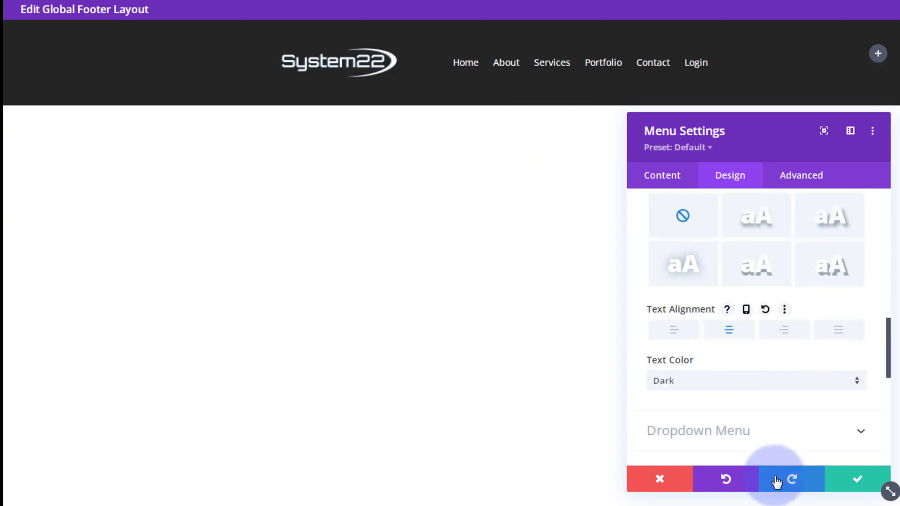
{"action": "left_click", "coordinate": [861, 480]}
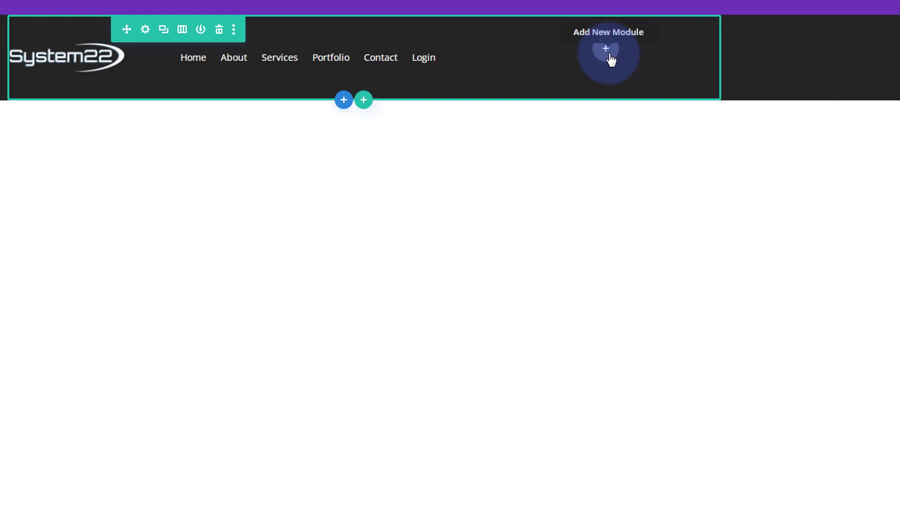
Step: Insert a Button module labelled 'Privacy Policy' and start editing its Button Link URL
{"action": "left_click", "coordinate": [608, 52]}
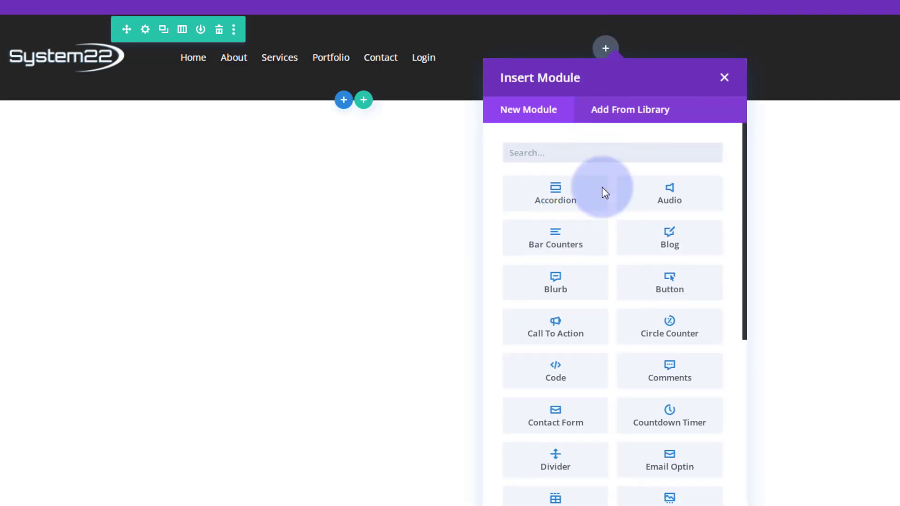
{"action": "left_click", "coordinate": [669, 287]}
{"action": "left_click", "coordinate": [413, 277]}
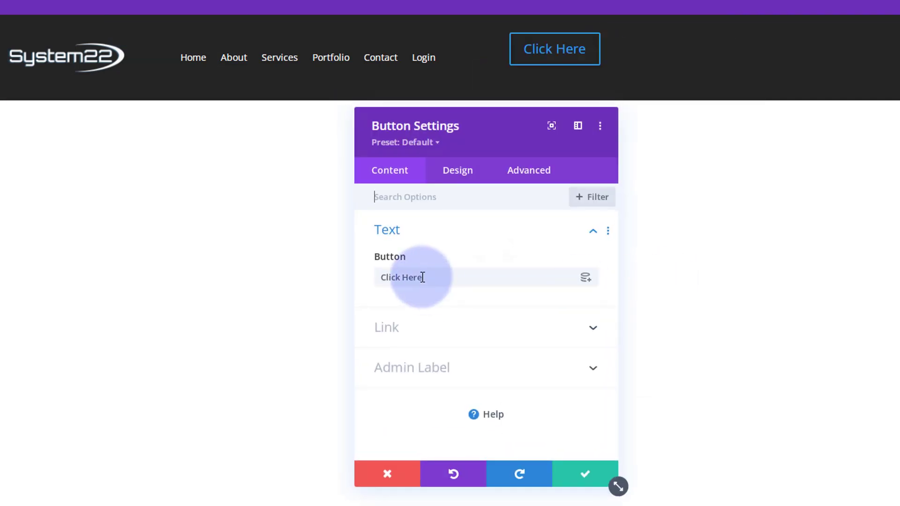
{"action": "left_click_drag", "start_coordinate": [413, 277], "coordinate": [344, 278]}
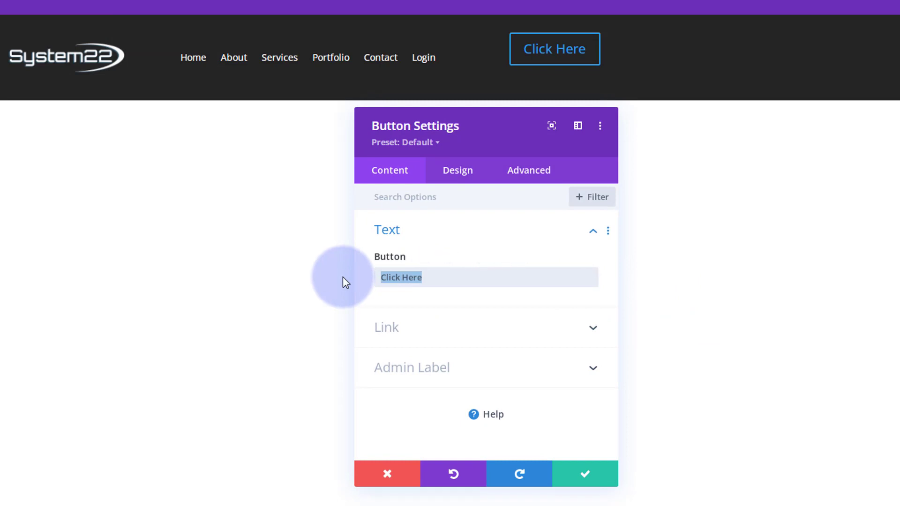
{"action": "type", "text": "Priva"}
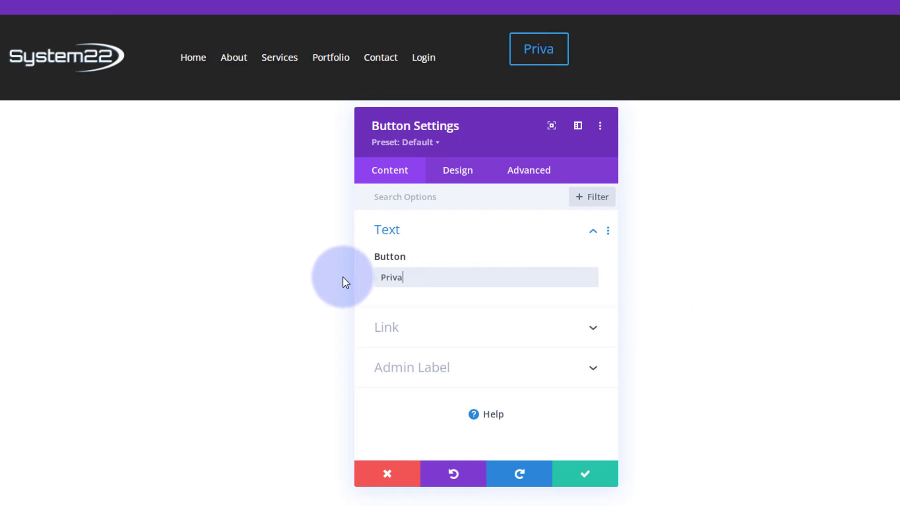
{"action": "type", "text": "cy Policy"}
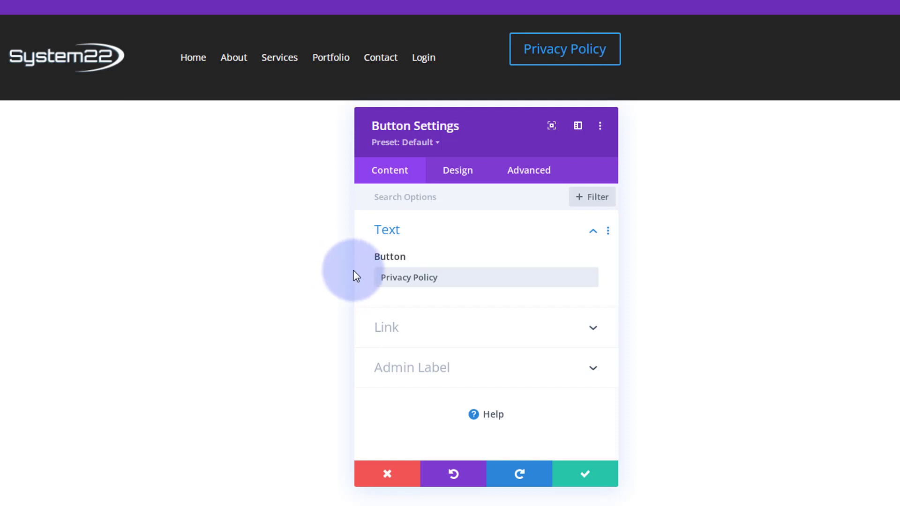
{"action": "left_click", "coordinate": [430, 340]}
{"action": "left_click", "coordinate": [383, 281]}
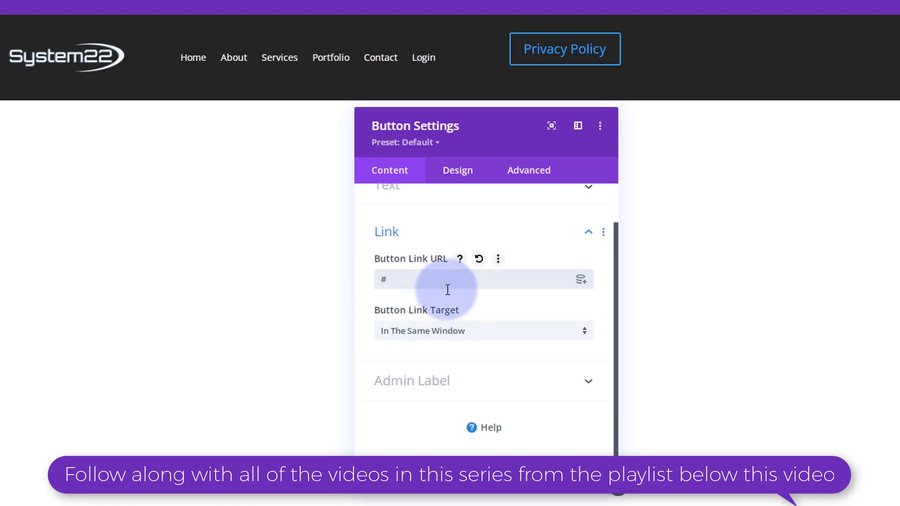
Step: Centre the Privacy Policy button and enable custom styles with white text and border
{"action": "left_click", "coordinate": [457, 176]}
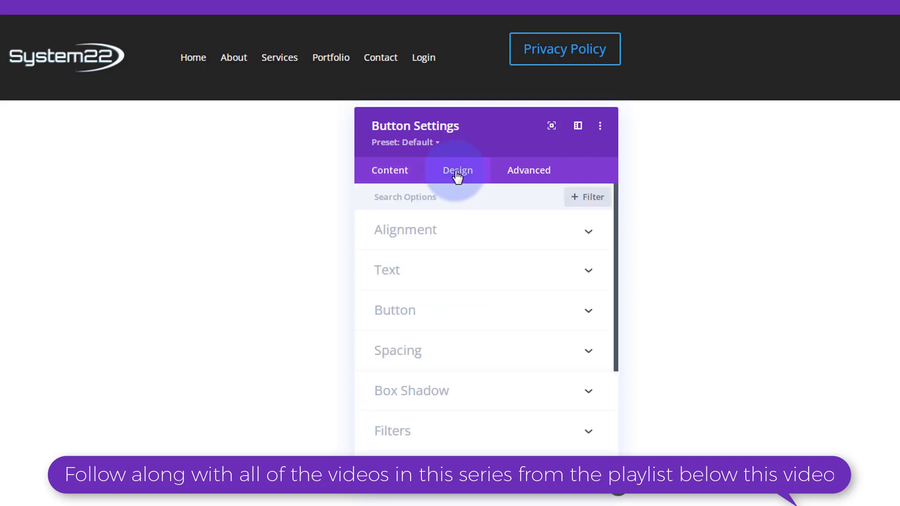
{"action": "left_click", "coordinate": [465, 238]}
{"action": "left_click", "coordinate": [481, 284]}
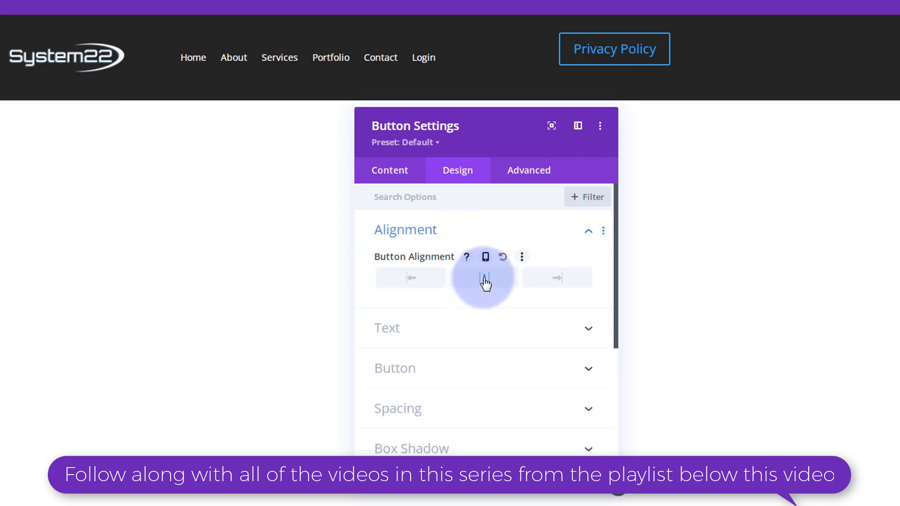
{"action": "left_click", "coordinate": [478, 370]}
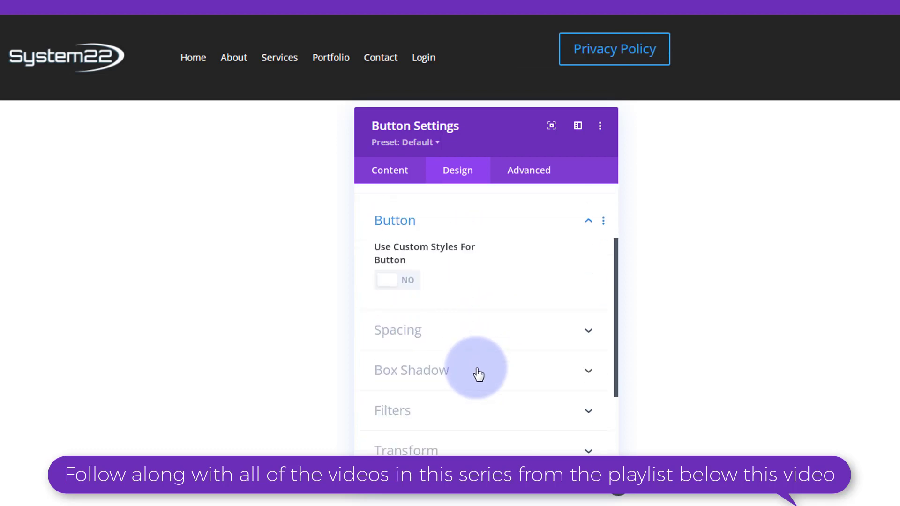
{"action": "left_click", "coordinate": [414, 271]}
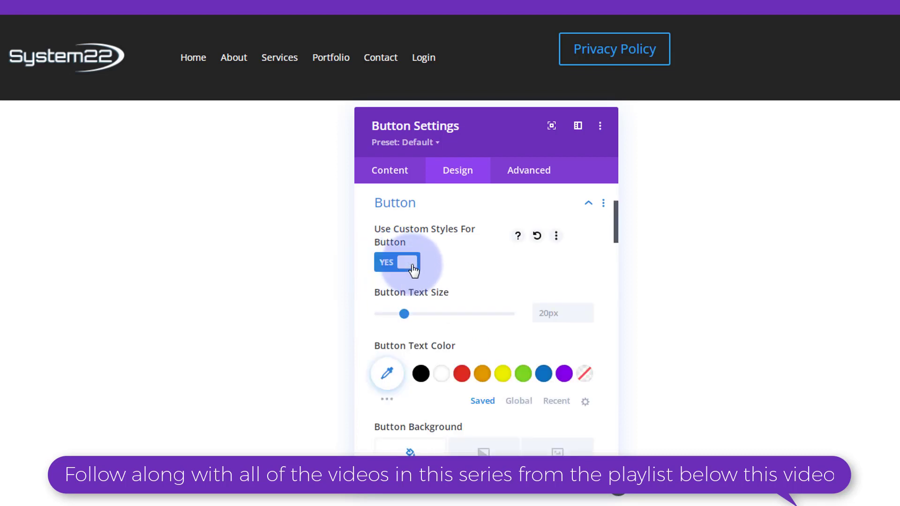
{"action": "left_click", "coordinate": [442, 374]}
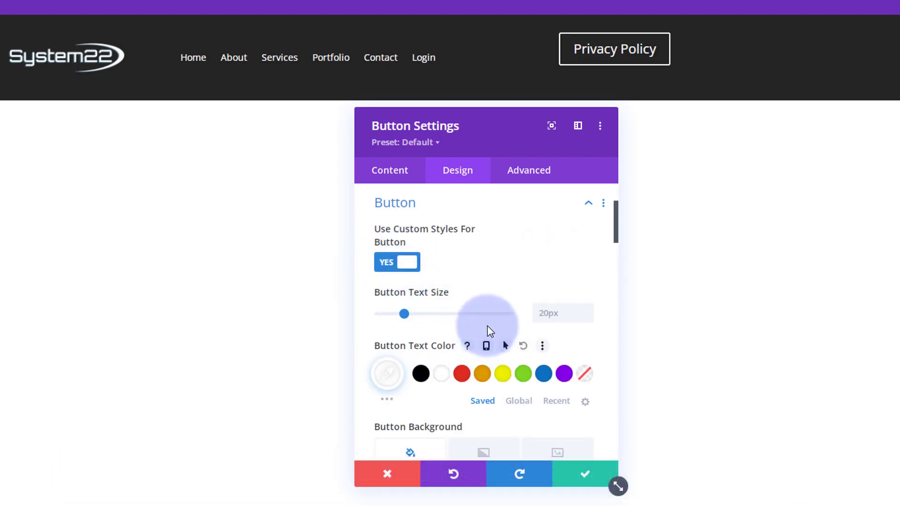
Step: Set the button background to purple #8300e9 and the hover background to orange #e09900
{"action": "scroll", "coordinate": [490, 333], "scroll_direction": "down", "scroll_amount": 3}
{"action": "scroll", "coordinate": [491, 331], "scroll_direction": "down", "scroll_amount": 2}
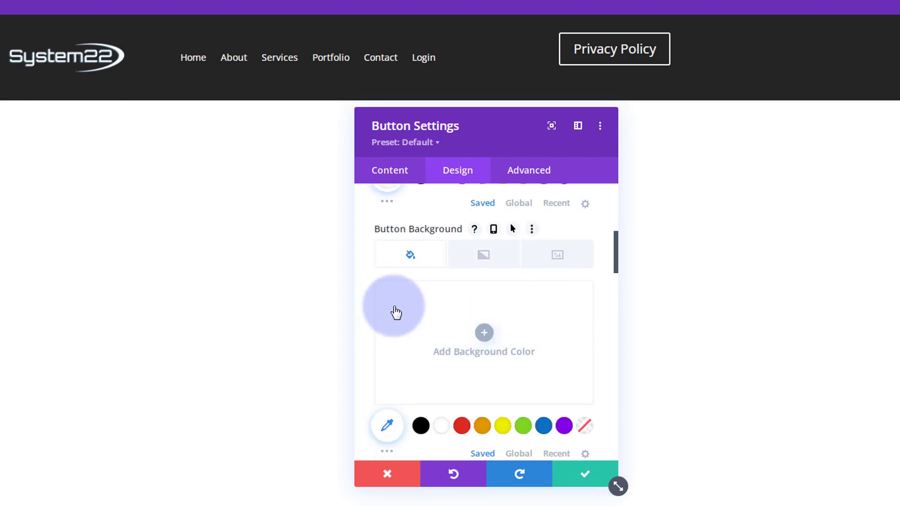
{"action": "left_click", "coordinate": [564, 426]}
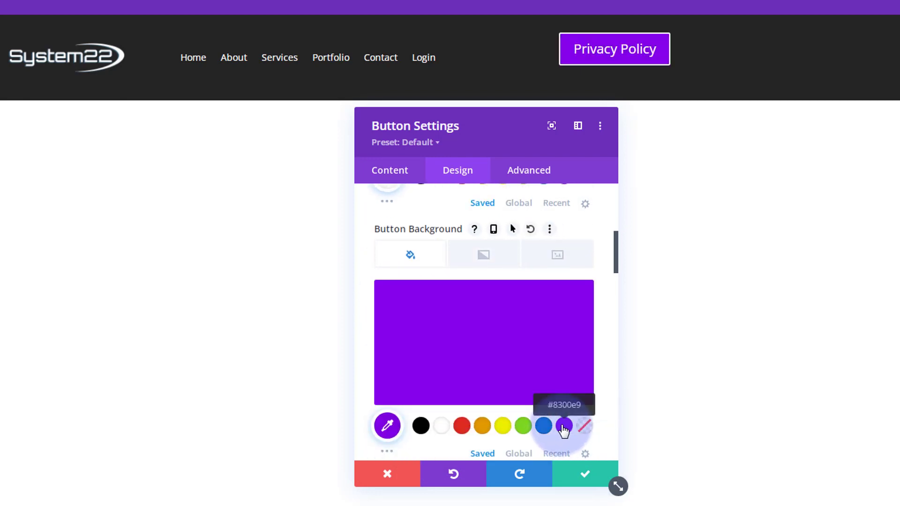
{"action": "left_click", "coordinate": [514, 229]}
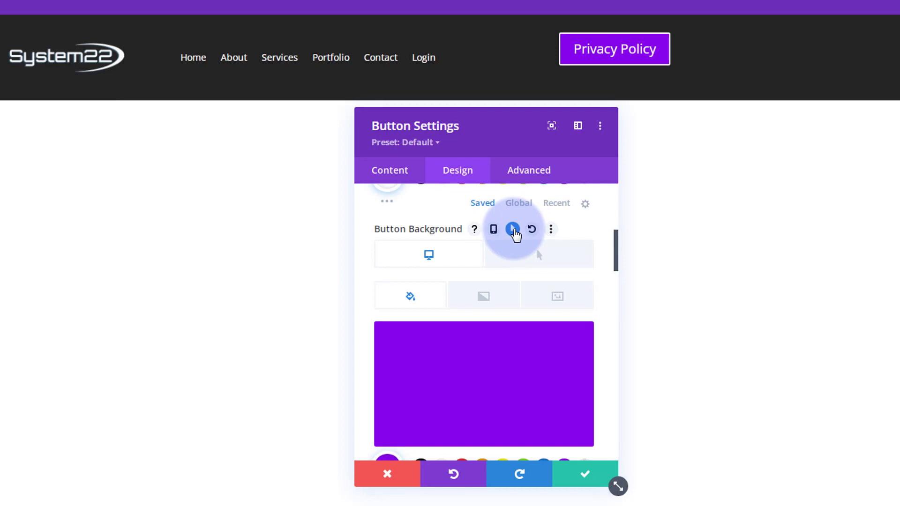
{"action": "left_click", "coordinate": [537, 259]}
{"action": "scroll", "coordinate": [538, 261], "scroll_direction": "down", "scroll_amount": 3}
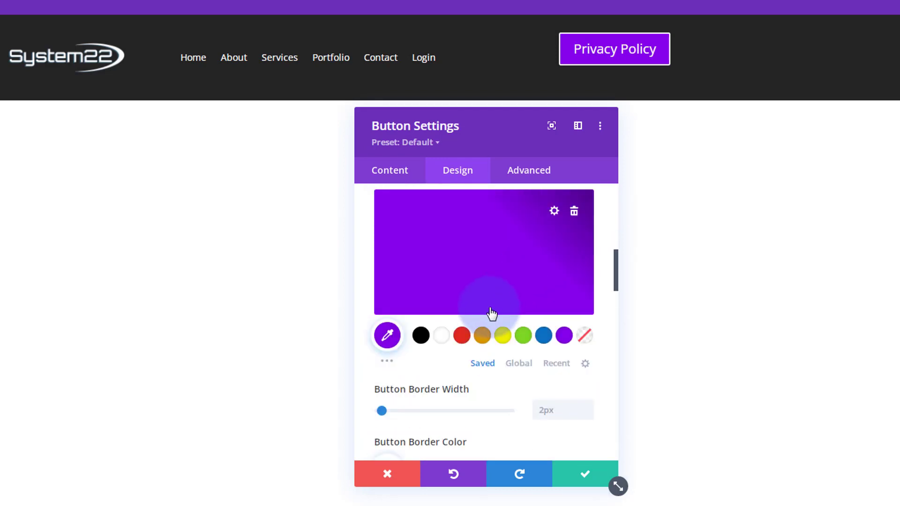
{"action": "left_click", "coordinate": [483, 336]}
{"action": "scroll", "coordinate": [485, 342], "scroll_direction": "up", "scroll_amount": 3}
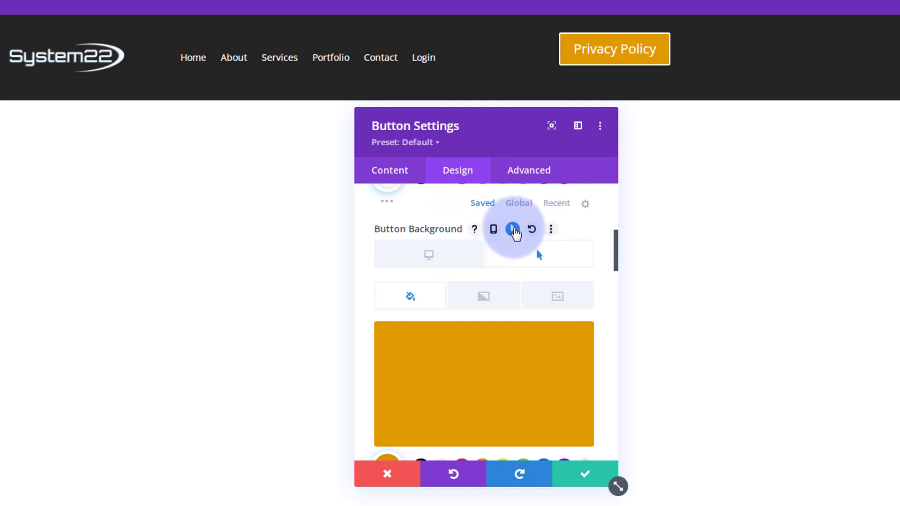
{"action": "left_click", "coordinate": [517, 258]}
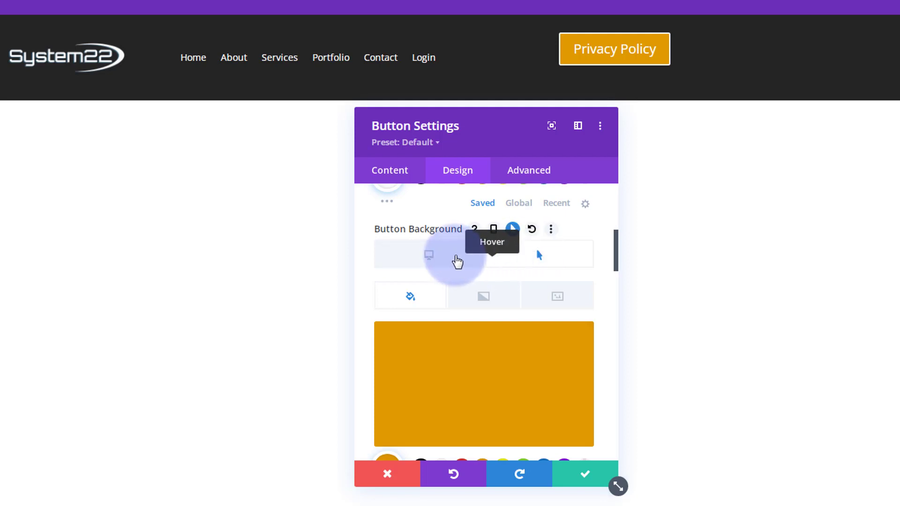
{"action": "left_click", "coordinate": [454, 263]}
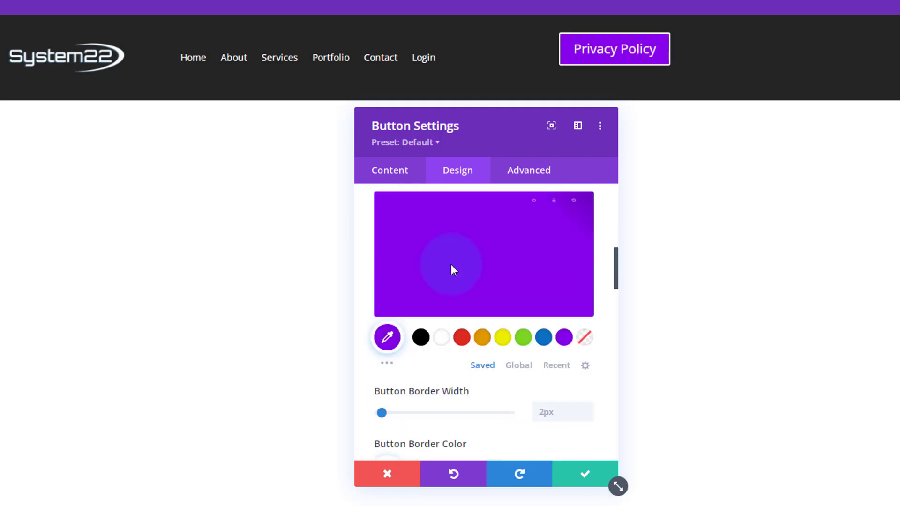
{"action": "scroll", "coordinate": [452, 267], "scroll_direction": "down", "scroll_amount": 5}
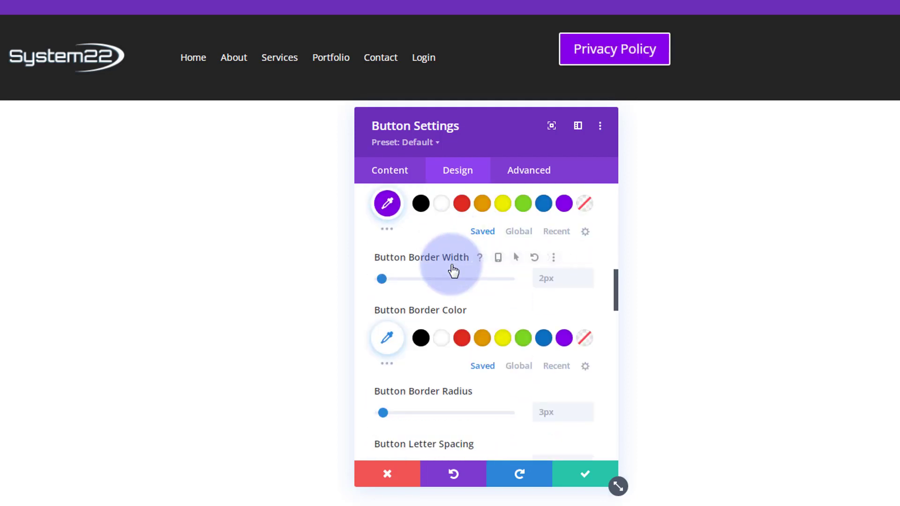
Step: Set the button border width to 0px and the border radius to 20px
{"action": "left_click", "coordinate": [588, 282]}
{"action": "left_click", "coordinate": [587, 283]}
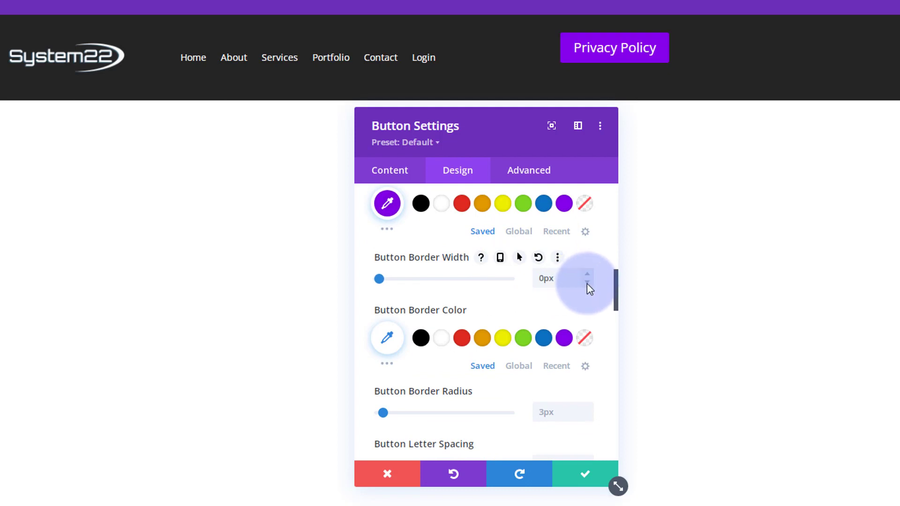
{"action": "scroll", "coordinate": [556, 290], "scroll_direction": "down", "scroll_amount": 3}
{"action": "left_click", "coordinate": [556, 290]}
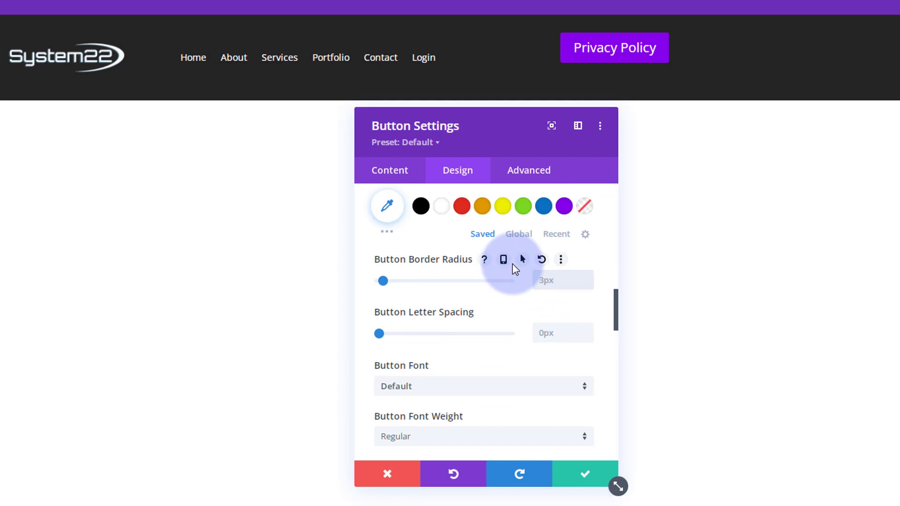
{"action": "type", "text": "20"}
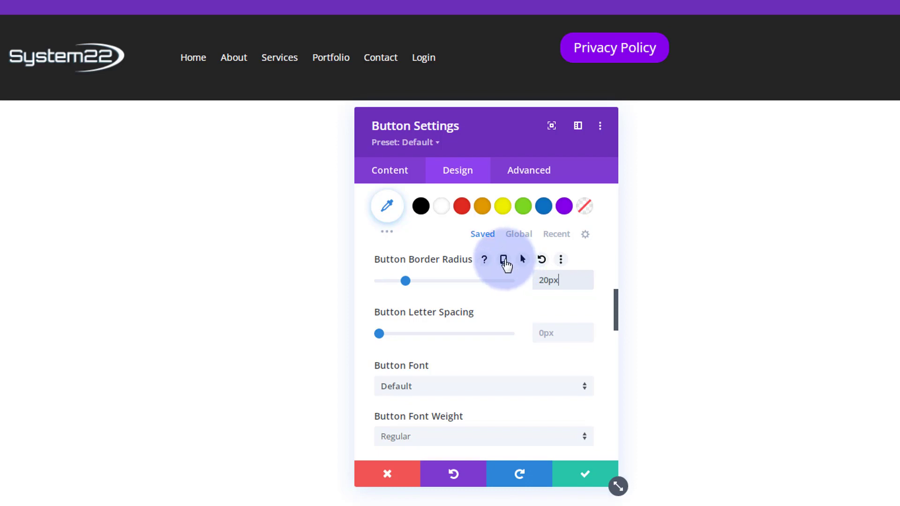
{"action": "scroll", "coordinate": [506, 266], "scroll_direction": "down", "scroll_amount": 5}
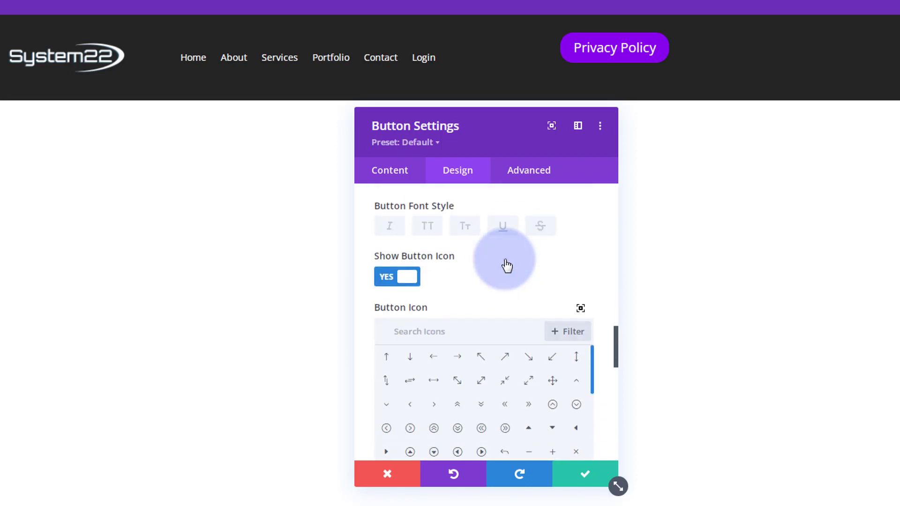
Step: Give the button a white info-circle icon (searched with 'exc') shown permanently, not only on hover
{"action": "scroll", "coordinate": [506, 266], "scroll_direction": "down", "scroll_amount": 2}
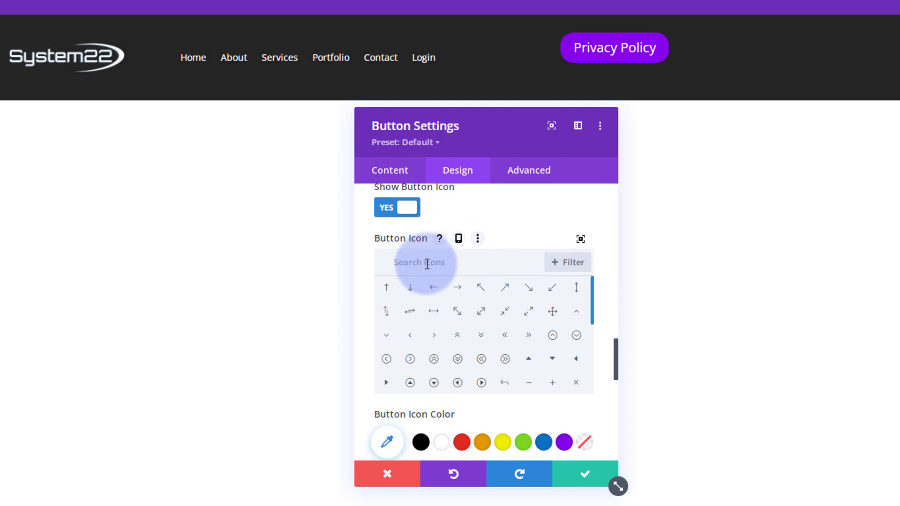
{"action": "type", "text": "exc"}
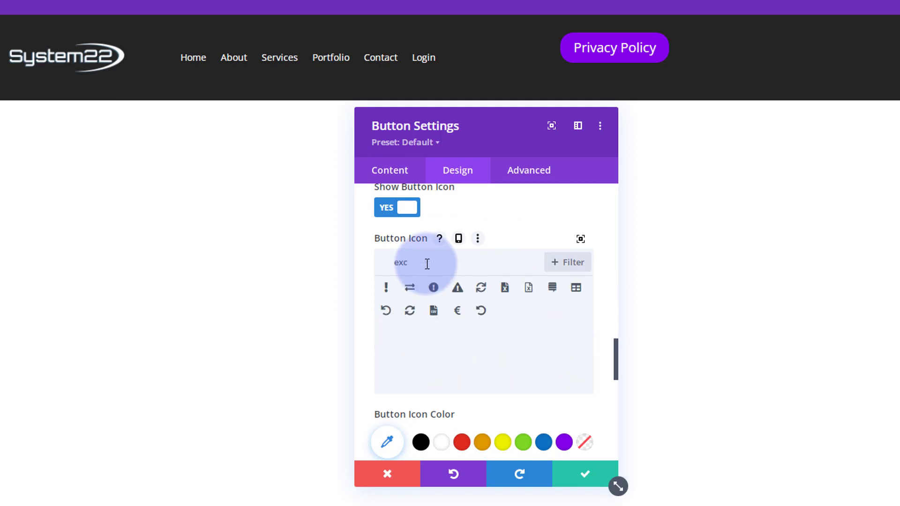
{"action": "left_click", "coordinate": [433, 288]}
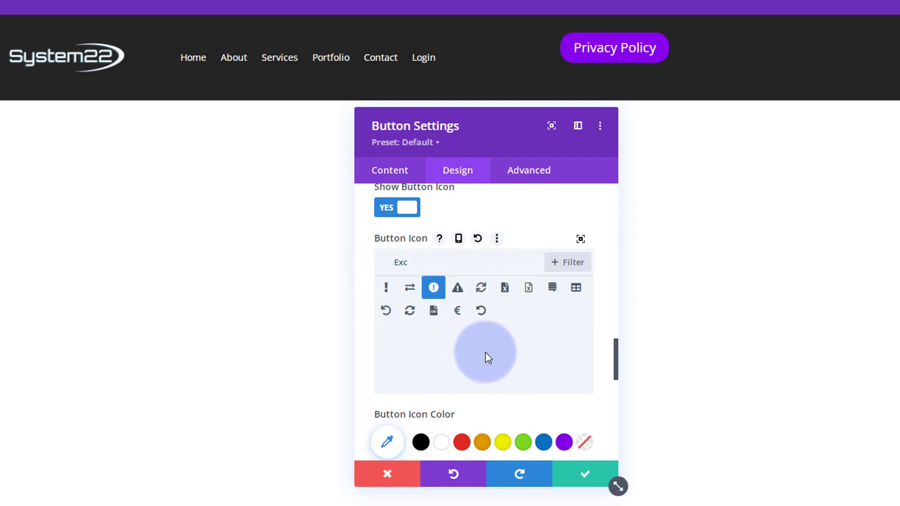
{"action": "scroll", "coordinate": [486, 353], "scroll_direction": "down", "scroll_amount": 1}
{"action": "scroll", "coordinate": [485, 352], "scroll_direction": "down", "scroll_amount": 3}
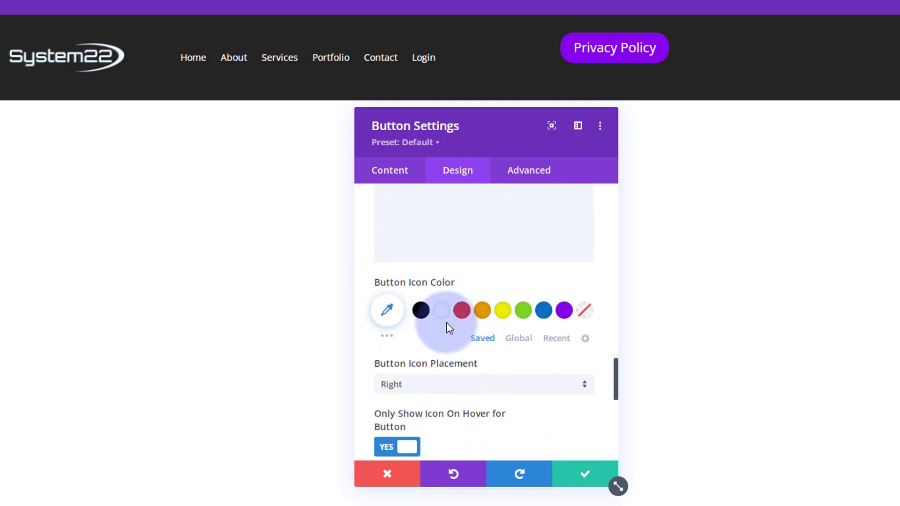
{"action": "left_click", "coordinate": [443, 311]}
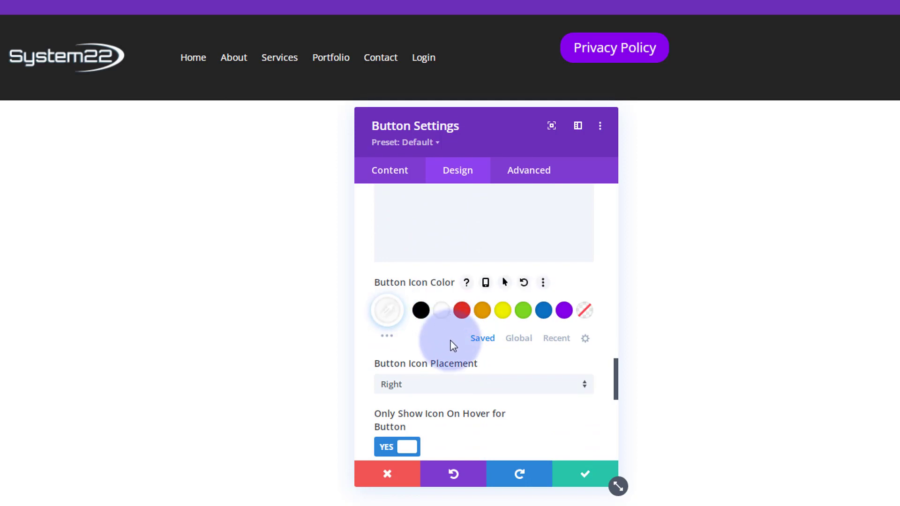
{"action": "scroll", "coordinate": [452, 346], "scroll_direction": "down", "scroll_amount": 3}
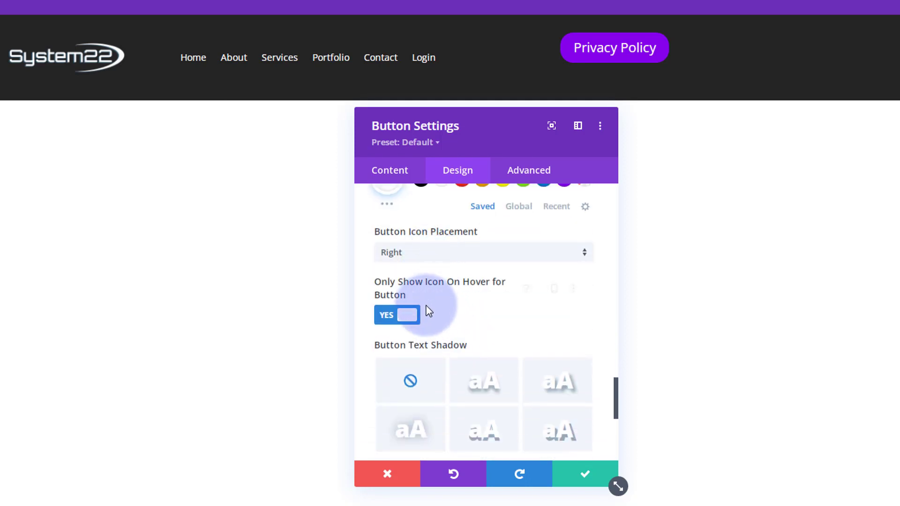
{"action": "left_click", "coordinate": [389, 319]}
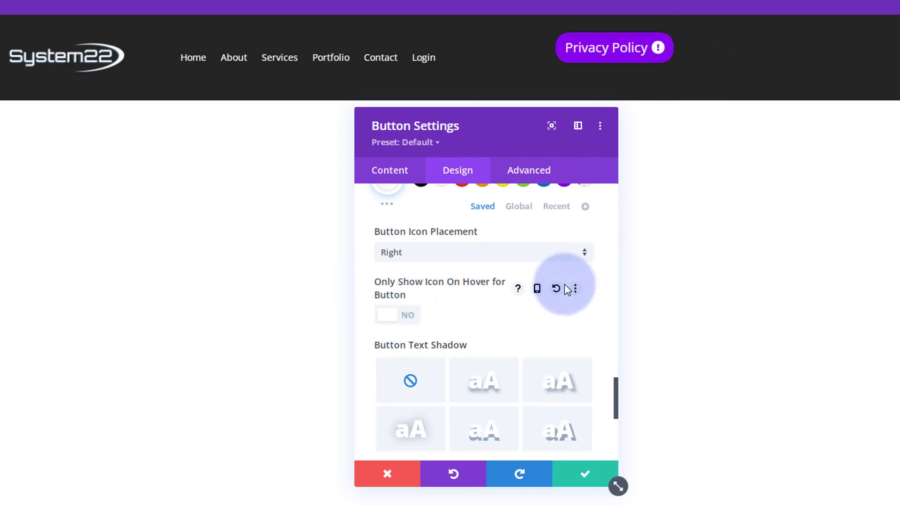
{"action": "scroll", "coordinate": [568, 287], "scroll_direction": "down", "scroll_amount": 2}
{"action": "scroll", "coordinate": [565, 283], "scroll_direction": "down", "scroll_amount": 2}
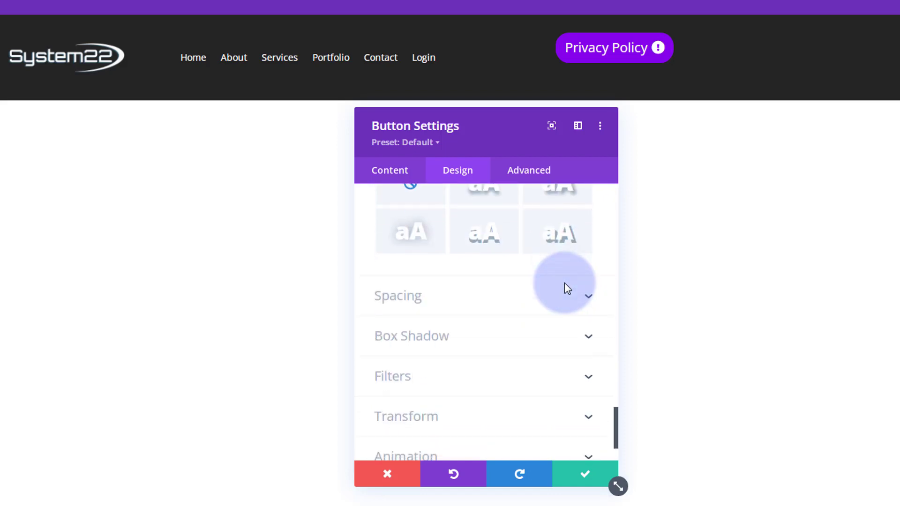
Step: Set the button's top margin to 12px and save the Button settings
{"action": "left_click", "coordinate": [547, 300]}
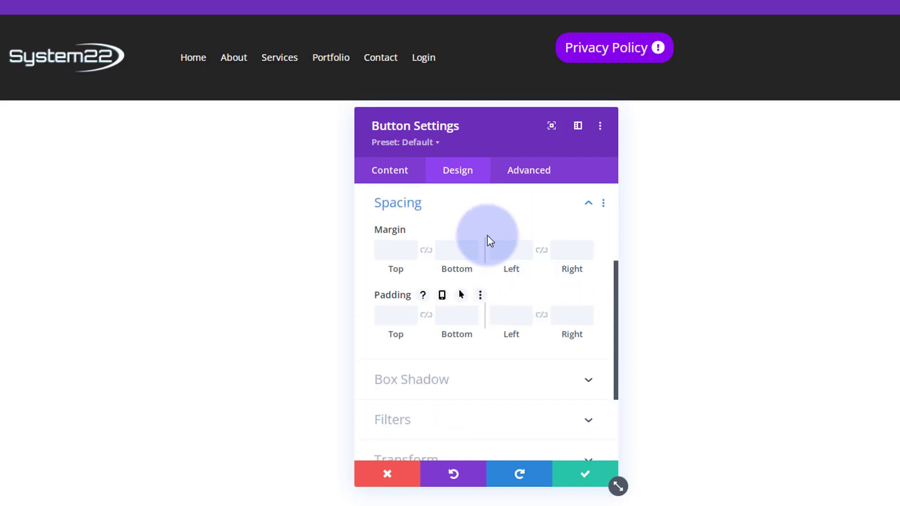
{"action": "left_click", "coordinate": [402, 250]}
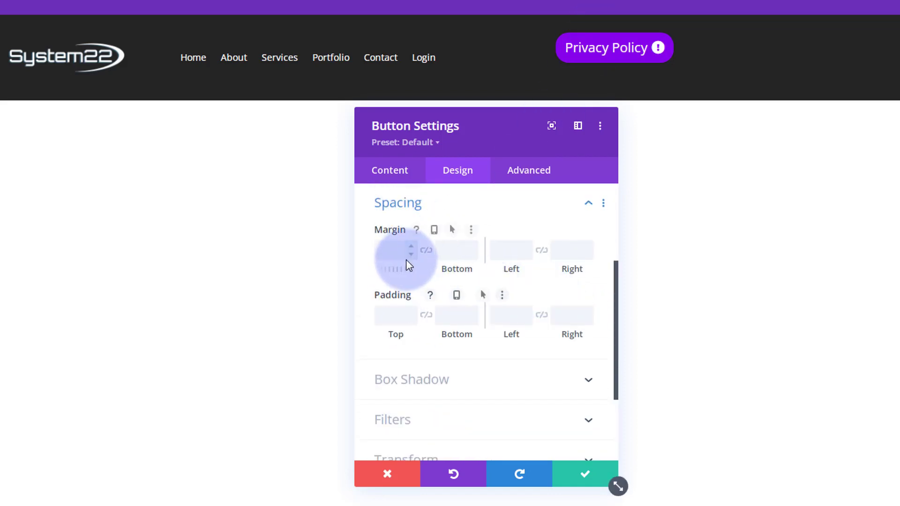
{"action": "left_click", "coordinate": [411, 256]}
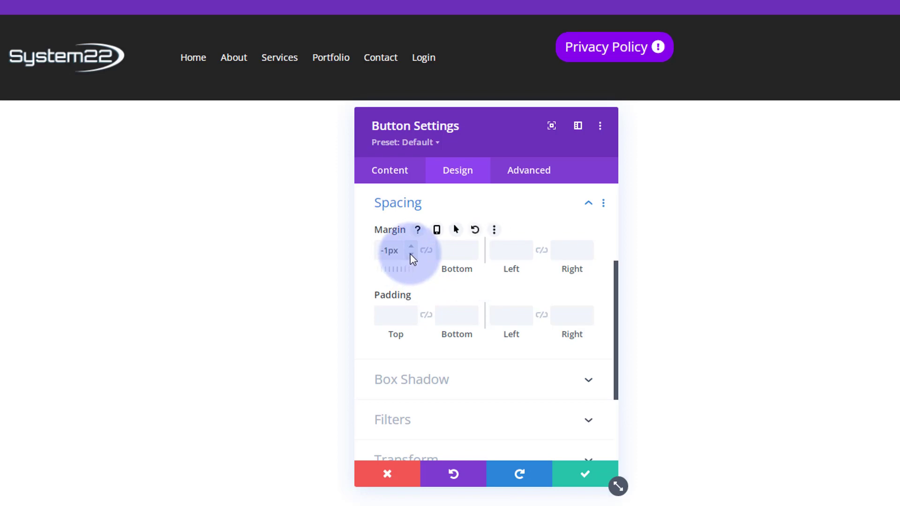
{"action": "left_click", "coordinate": [412, 246]}
{"action": "left_click", "coordinate": [412, 246]}
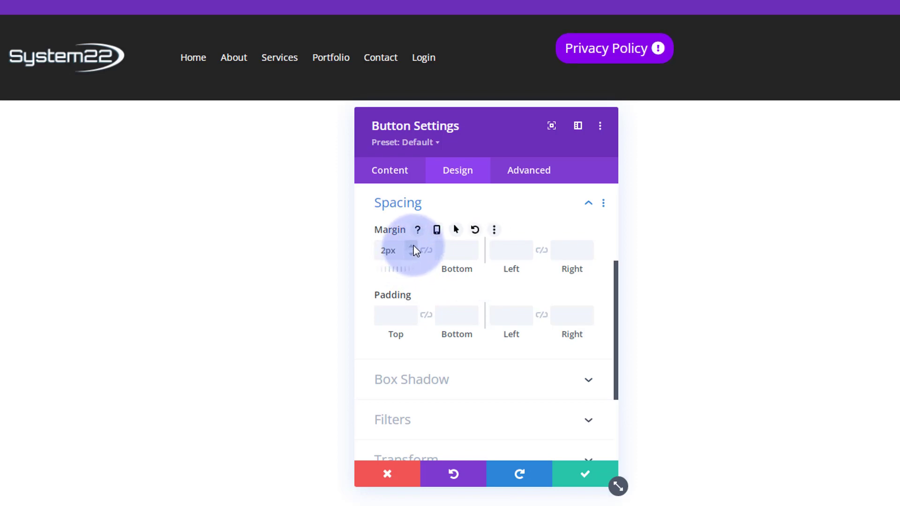
{"action": "left_click_drag", "start_coordinate": [382, 252], "coordinate": [384, 252]}
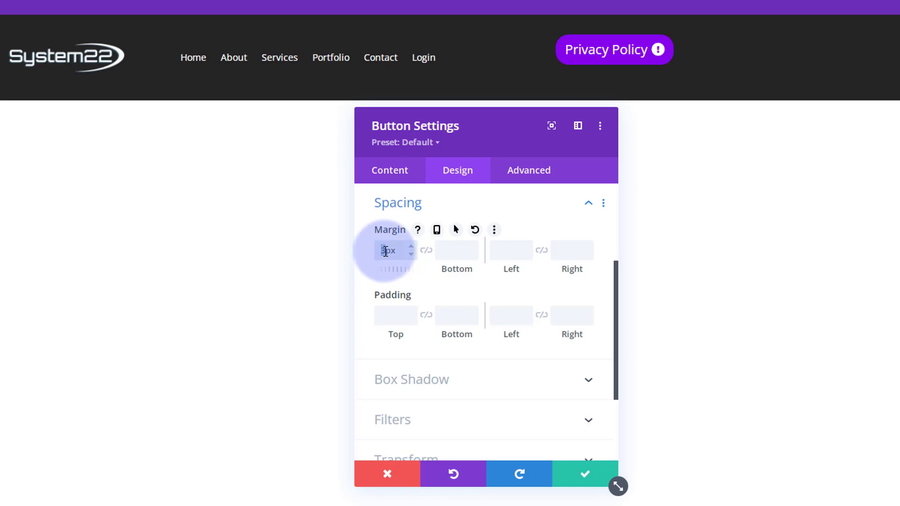
{"action": "left_click", "coordinate": [412, 246]}
{"action": "left_click", "coordinate": [412, 246]}
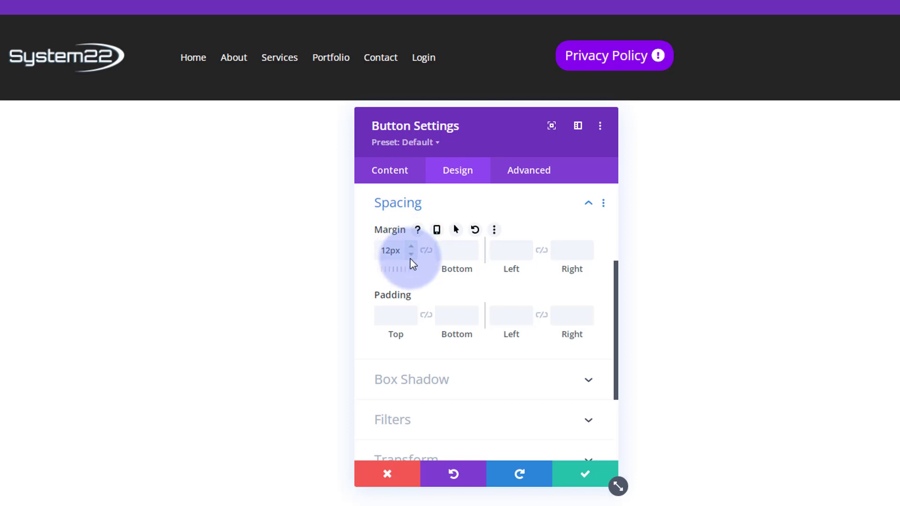
{"action": "left_click", "coordinate": [585, 475]}
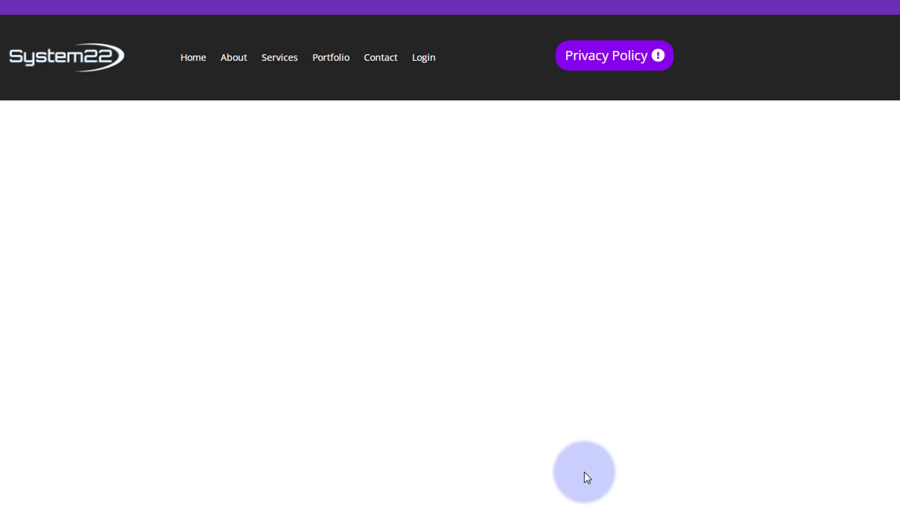
Step: Insert a regular section with a one-column row below the footer row and add a Blurb module to it
{"action": "mouse_move", "coordinate": [354, 89]}
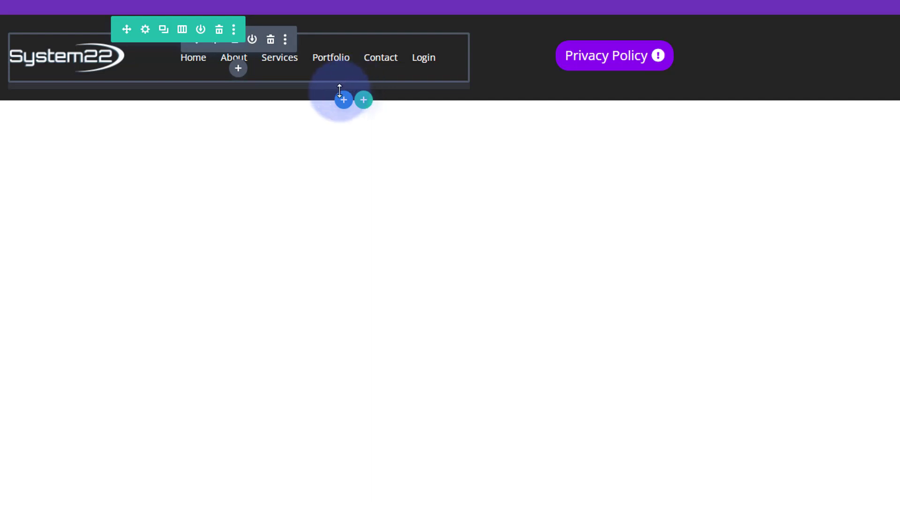
{"action": "left_click", "coordinate": [344, 101]}
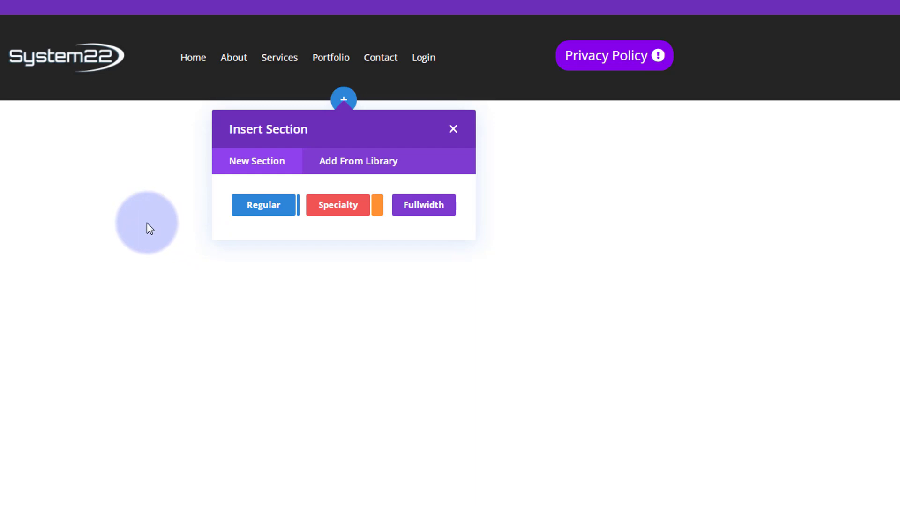
{"action": "left_click", "coordinate": [258, 210]}
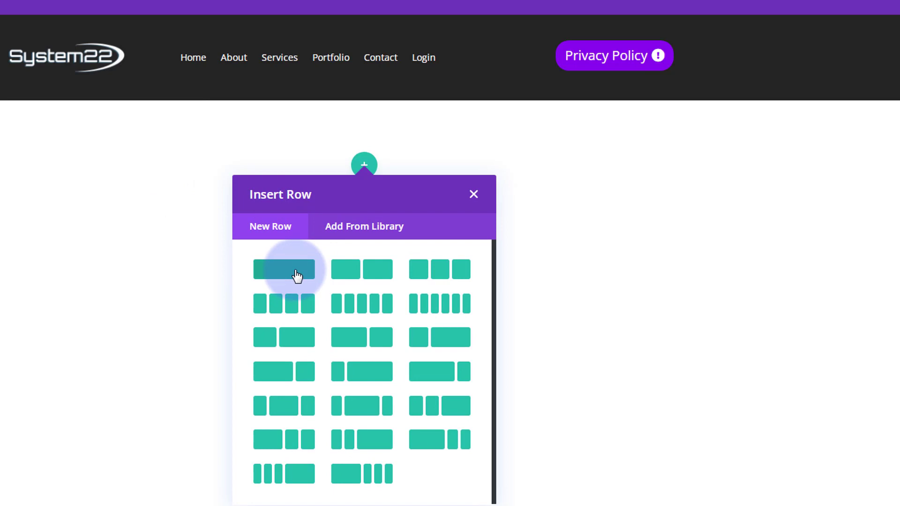
{"action": "left_click", "coordinate": [298, 276]}
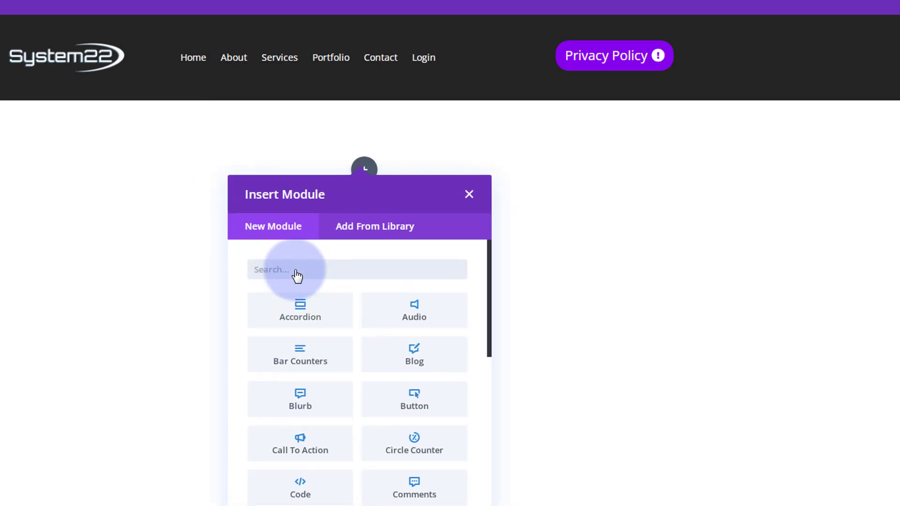
{"action": "scroll", "coordinate": [412, 311], "scroll_direction": "down", "scroll_amount": 2}
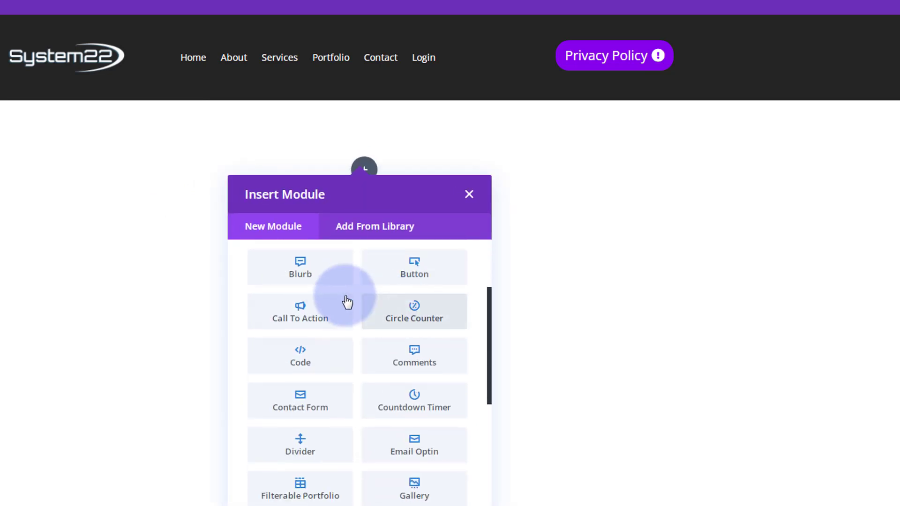
{"action": "scroll", "coordinate": [332, 304], "scroll_direction": "up", "scroll_amount": 1}
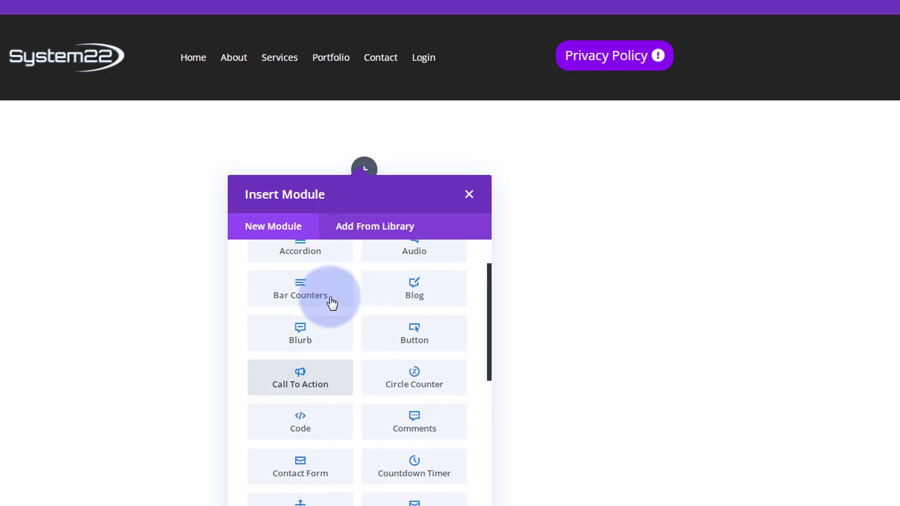
{"action": "left_click", "coordinate": [307, 340]}
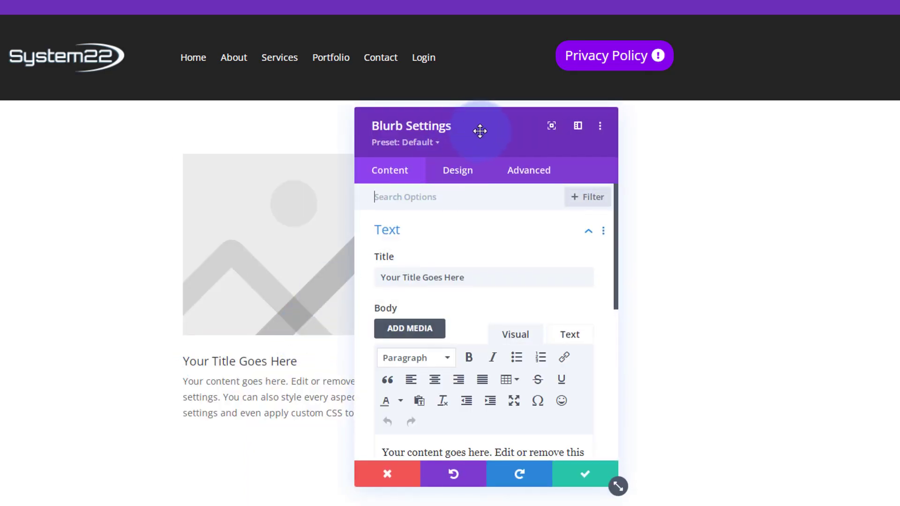
Step: Set the blurb's Content Width to 100% in the Design tab's Sizing options
{"action": "left_click_drag", "start_coordinate": [480, 131], "coordinate": [741, 127]}
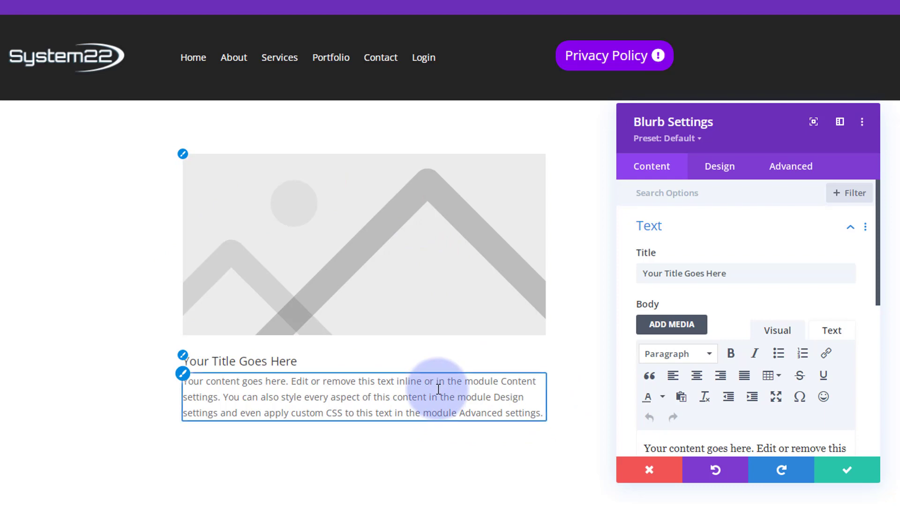
{"action": "left_click", "coordinate": [723, 168]}
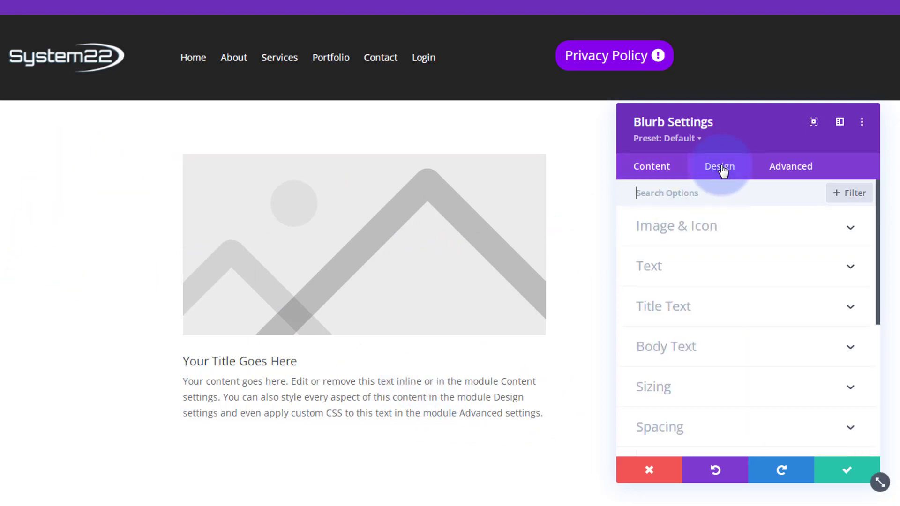
{"action": "left_click", "coordinate": [722, 392]}
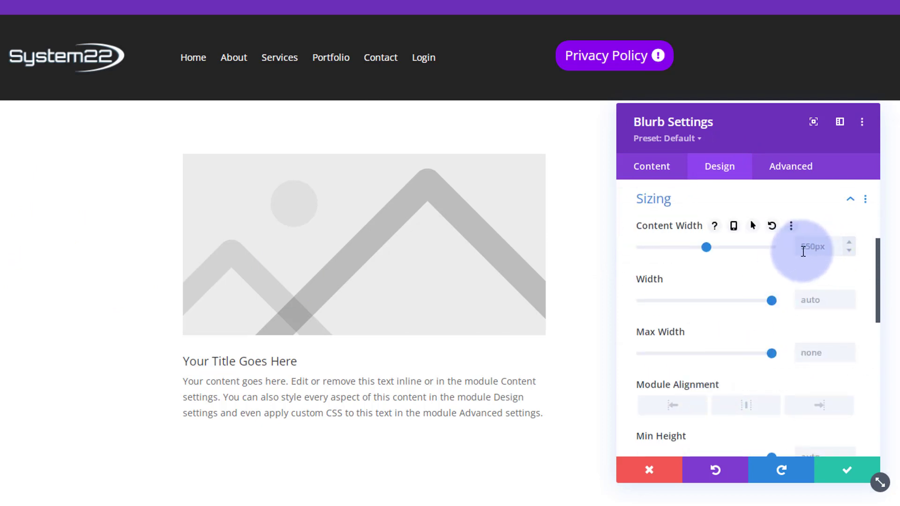
{"action": "left_click_drag", "start_coordinate": [804, 251], "coordinate": [826, 245]}
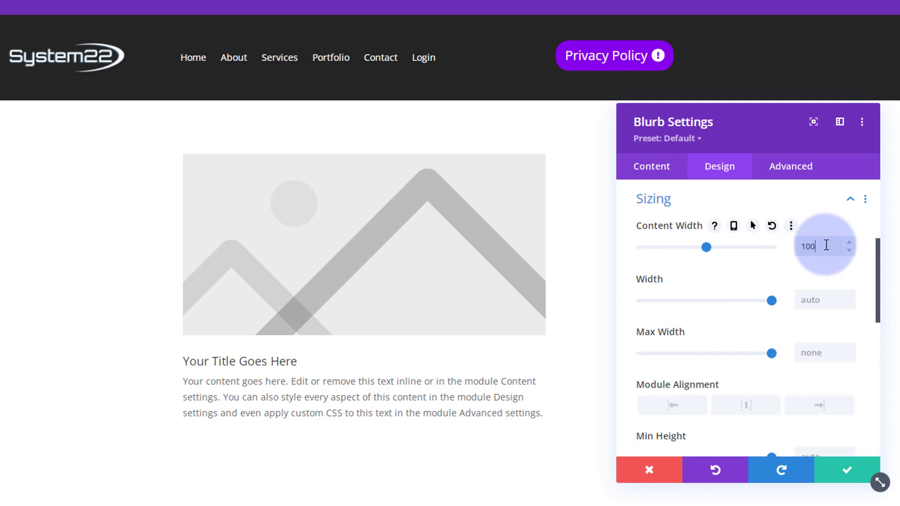
{"action": "type", "text": "100%"}
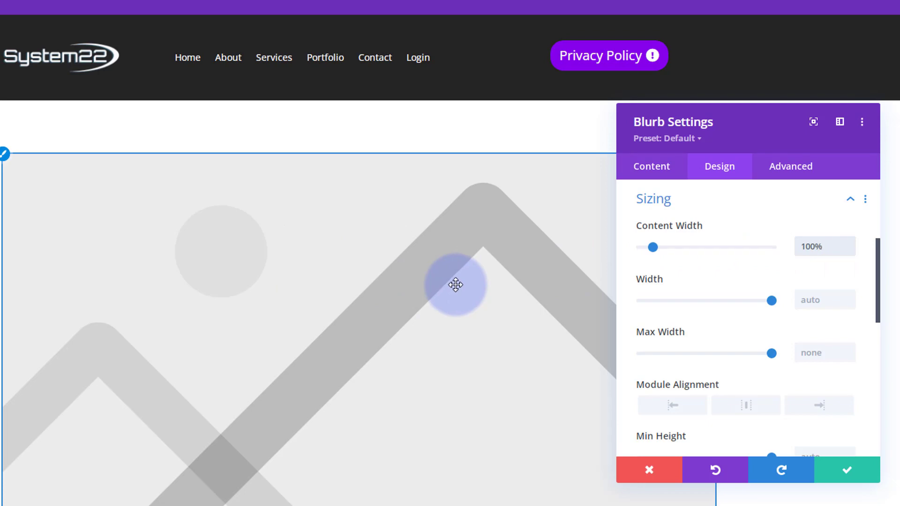
Step: Shrink the blurb's Image/Icon Width to 50%
{"action": "scroll", "coordinate": [730, 334], "scroll_direction": "up", "scroll_amount": 5}
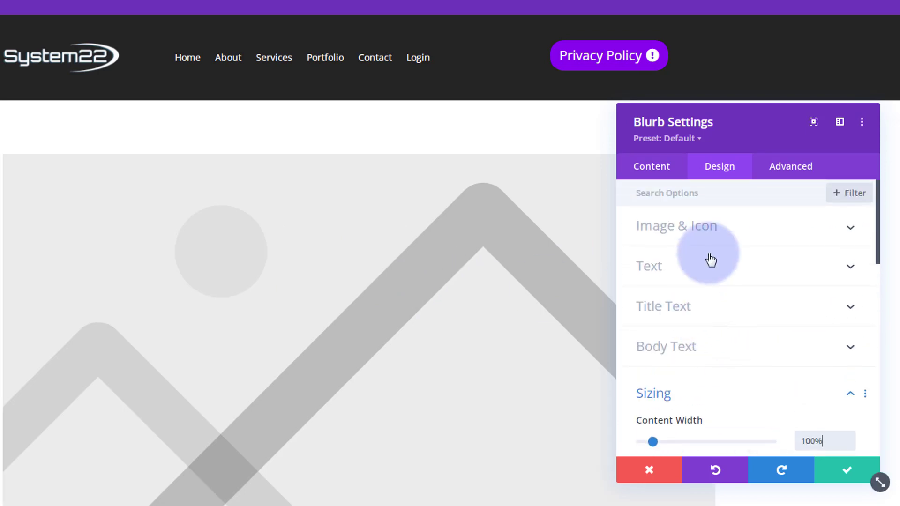
{"action": "left_click", "coordinate": [739, 232]}
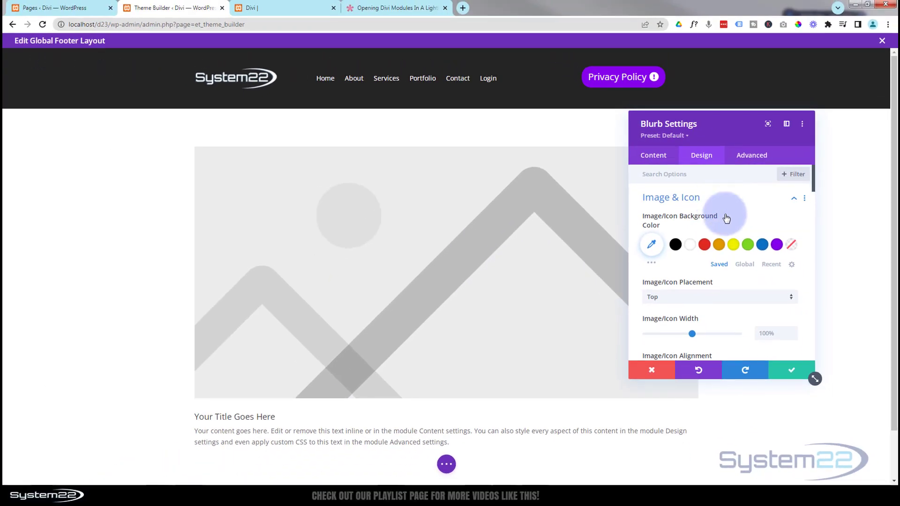
{"action": "scroll", "coordinate": [733, 260], "scroll_direction": "down", "scroll_amount": 2}
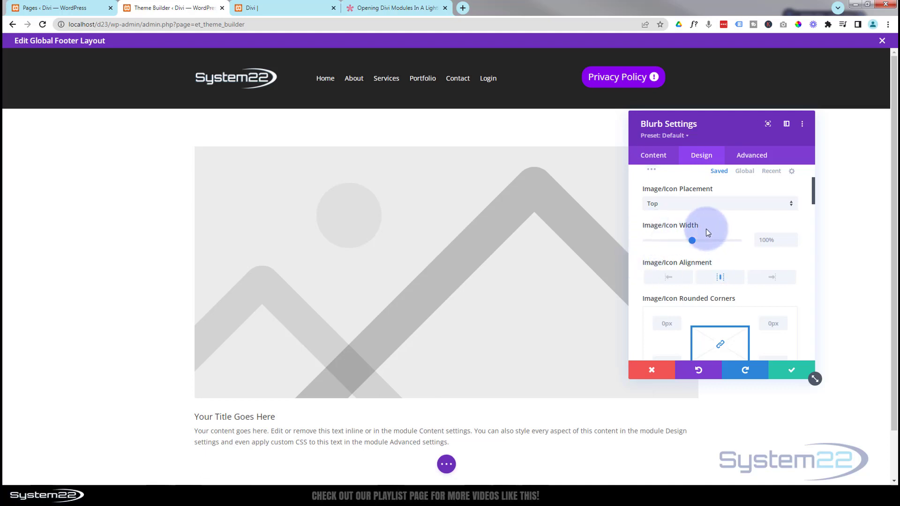
{"action": "left_click", "coordinate": [763, 240]}
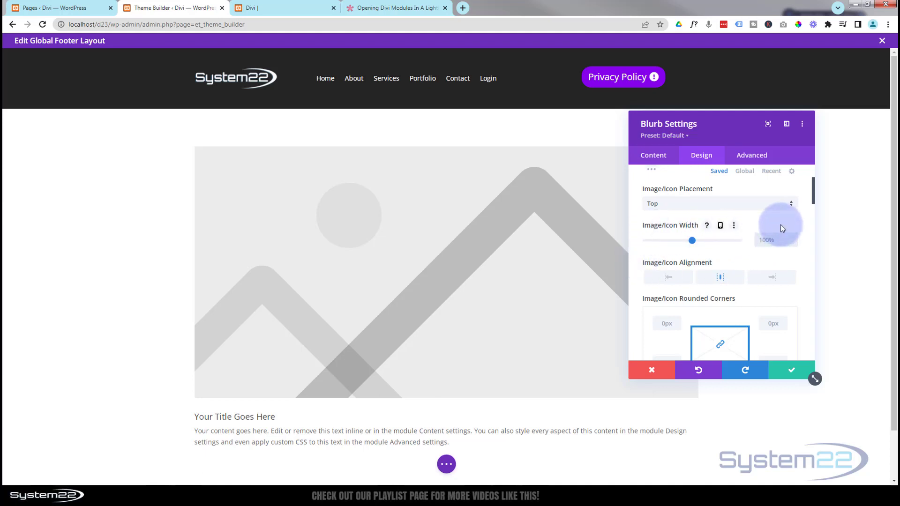
{"action": "type", "text": "50"}
{"action": "key", "text": "Return"}
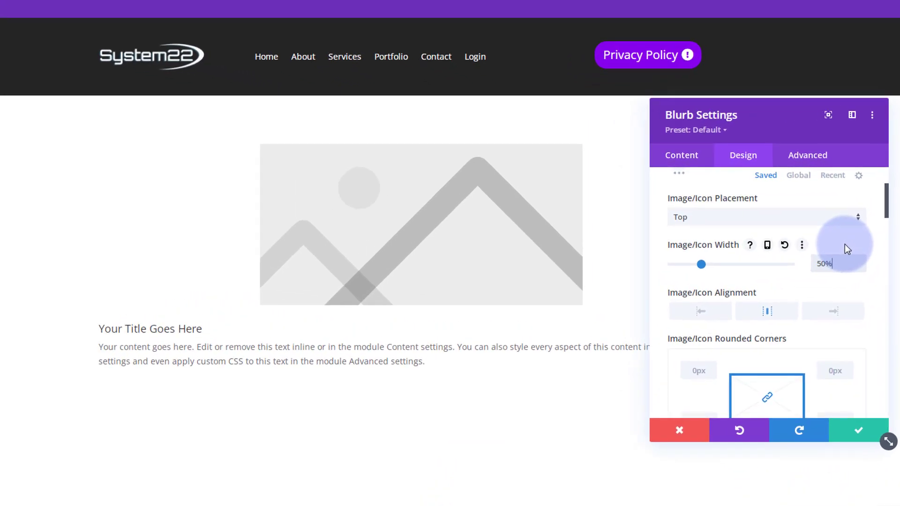
{"action": "left_click", "coordinate": [680, 157]}
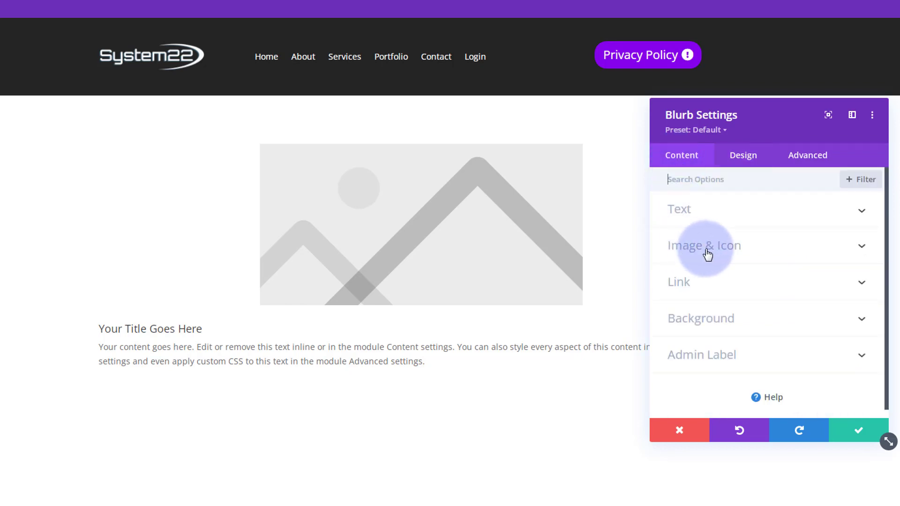
Step: Replace the blurb's placeholder image with the beach sunset photo, then go to the WordPress Pages list
{"action": "left_click", "coordinate": [708, 253]}
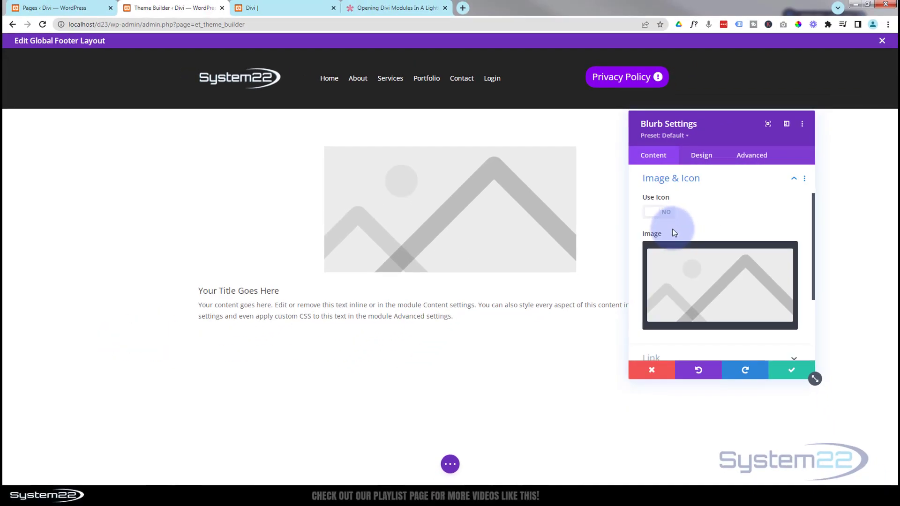
{"action": "left_click", "coordinate": [693, 281]}
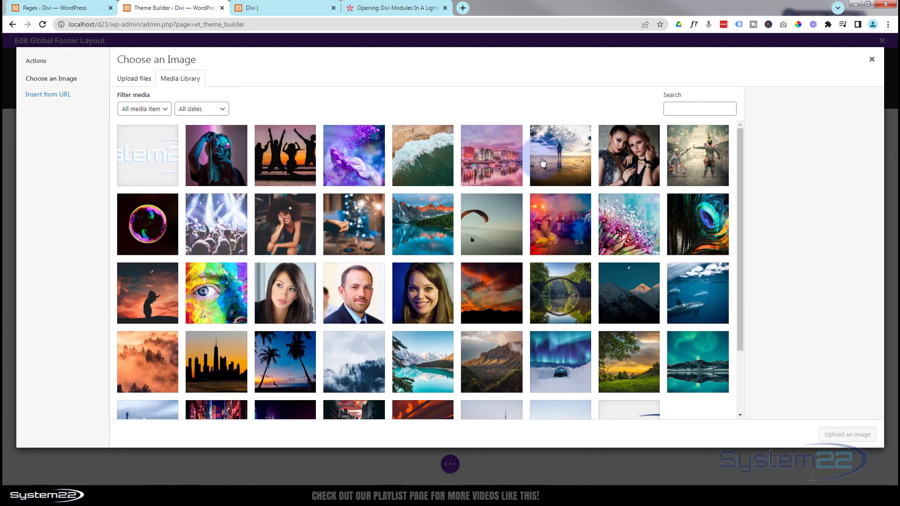
{"action": "left_click", "coordinate": [560, 155]}
{"action": "left_click", "coordinate": [854, 434]}
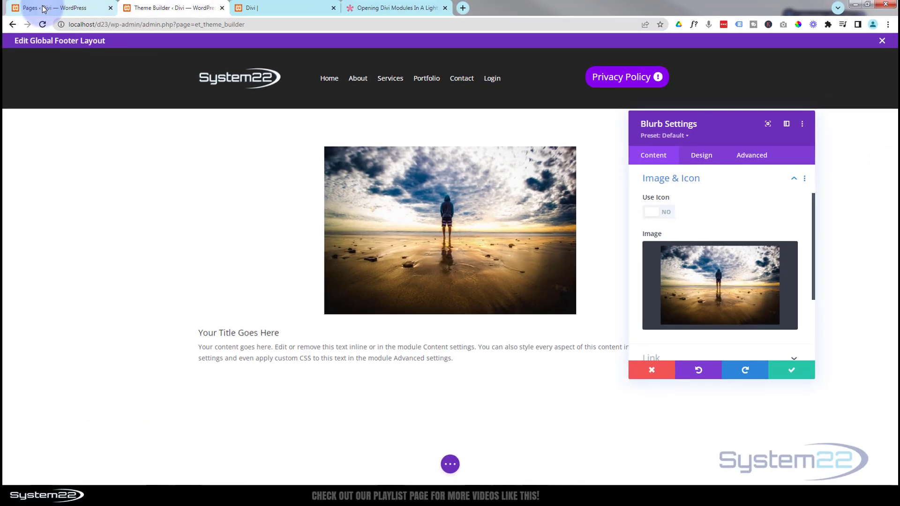
{"action": "left_click", "coordinate": [43, 9]}
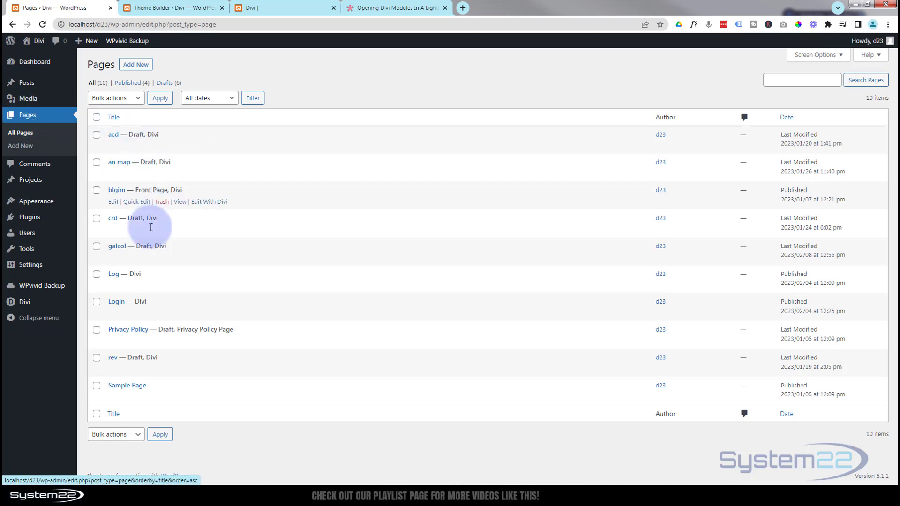
Step: Preview the Privacy Policy page, select all its text, and return to the footer layout editor
{"action": "mouse_move", "coordinate": [126, 330]}
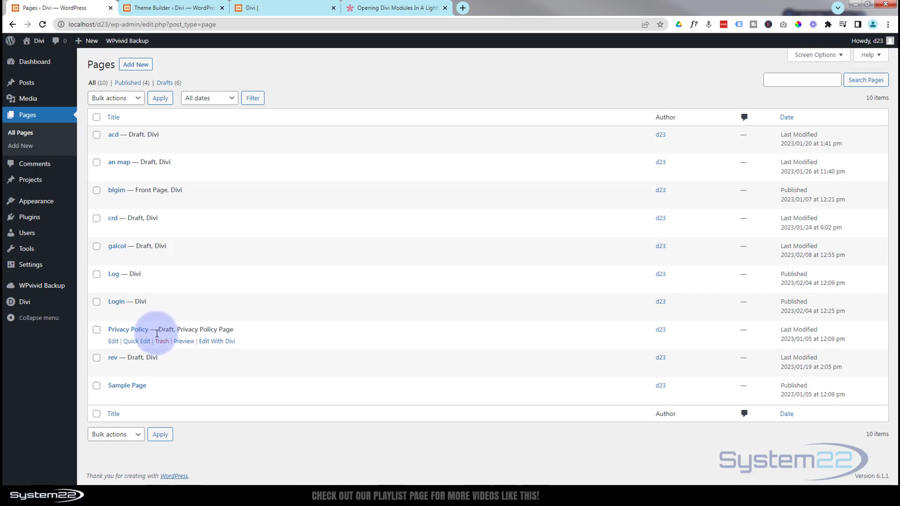
{"action": "left_click", "coordinate": [183, 341]}
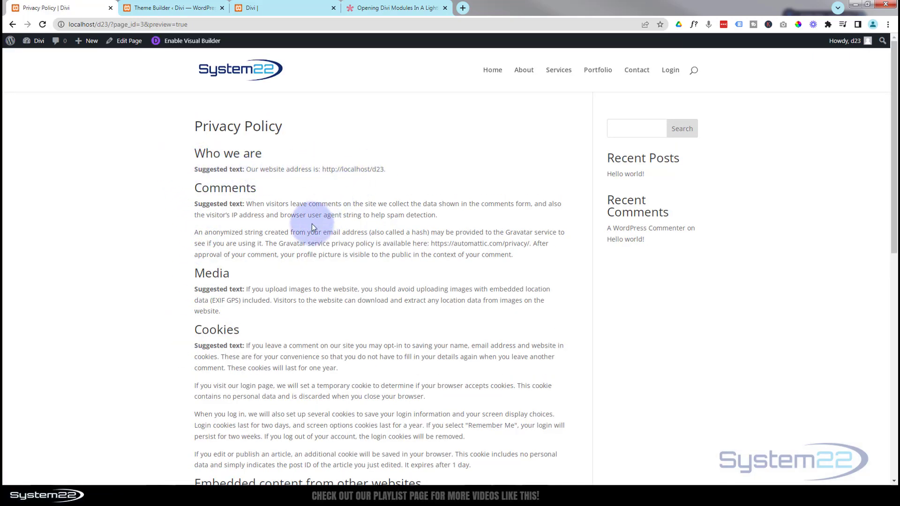
{"action": "scroll", "coordinate": [259, 292], "scroll_direction": "down", "scroll_amount": 5}
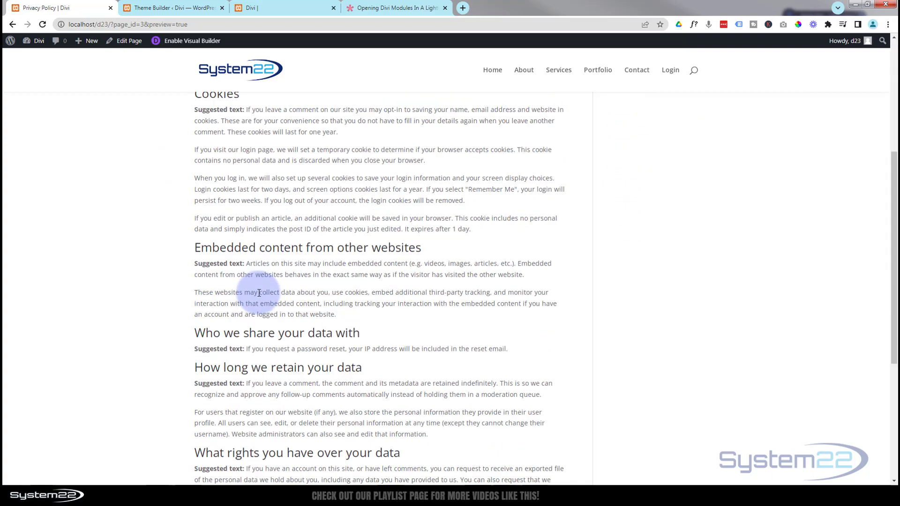
{"action": "scroll", "coordinate": [259, 292], "scroll_direction": "down", "scroll_amount": 3}
{"action": "scroll", "coordinate": [258, 294], "scroll_direction": "up", "scroll_amount": 9}
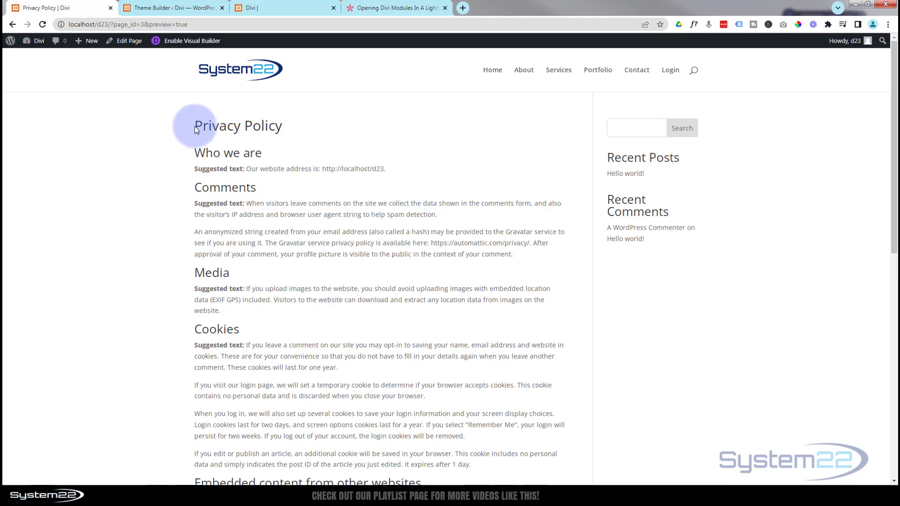
{"action": "left_click_drag", "start_coordinate": [196, 126], "coordinate": [510, 385]}
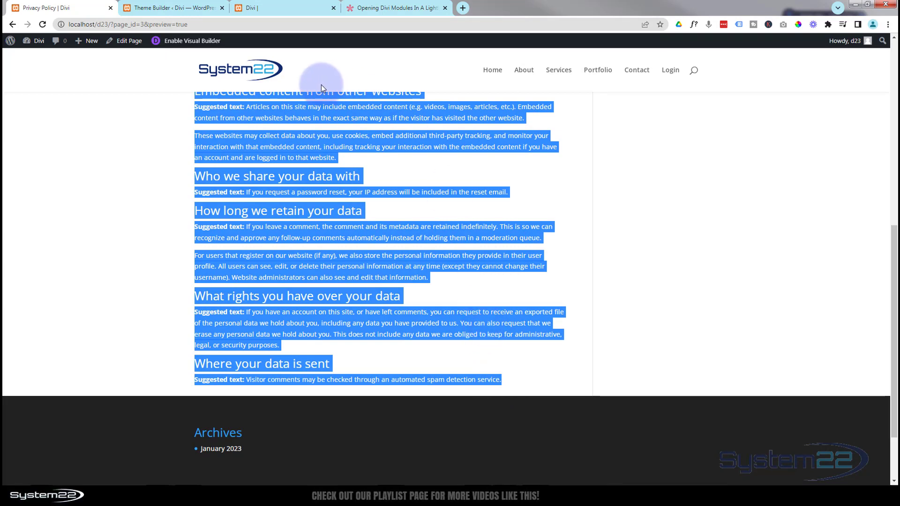
{"action": "left_click", "coordinate": [190, 9]}
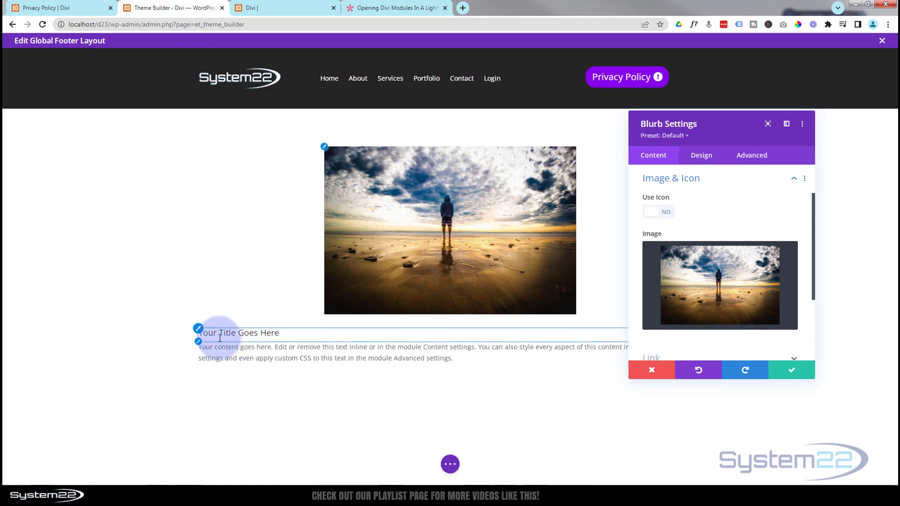
Step: Paste the copied Privacy Policy text over the blurb's placeholder body paragraph
{"action": "left_click", "coordinate": [710, 183]}
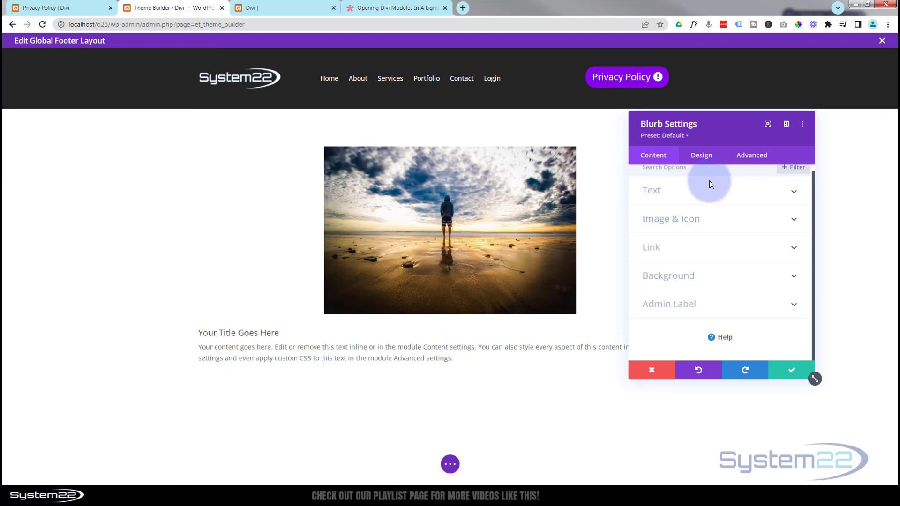
{"action": "left_click", "coordinate": [685, 193]}
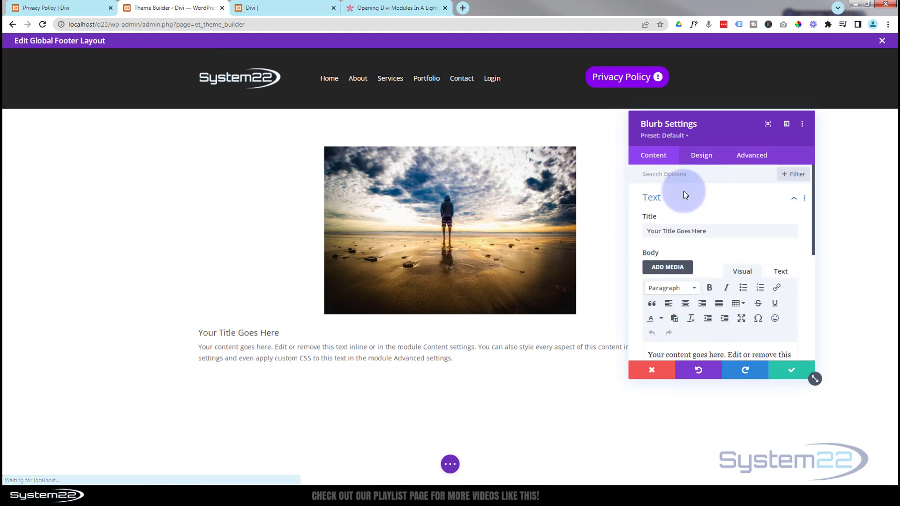
{"action": "scroll", "coordinate": [708, 233], "scroll_direction": "down", "scroll_amount": 3}
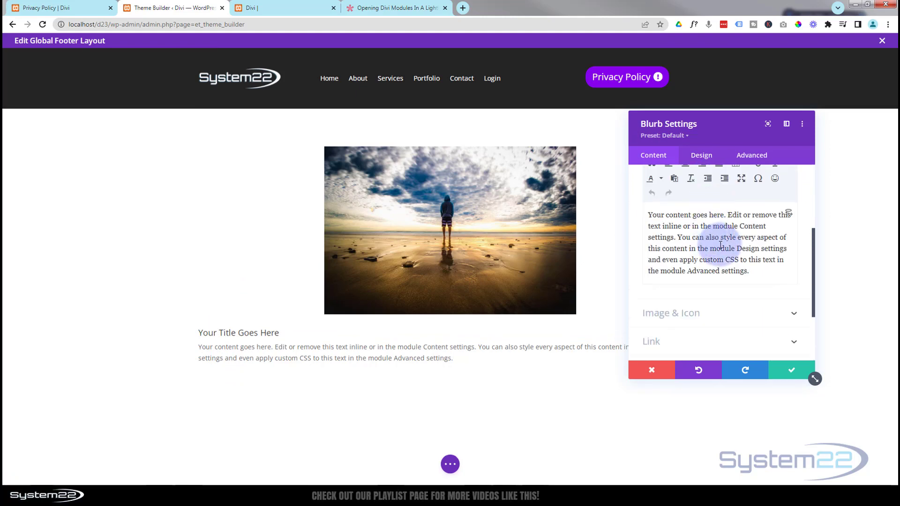
{"action": "left_click_drag", "start_coordinate": [759, 274], "coordinate": [641, 213]}
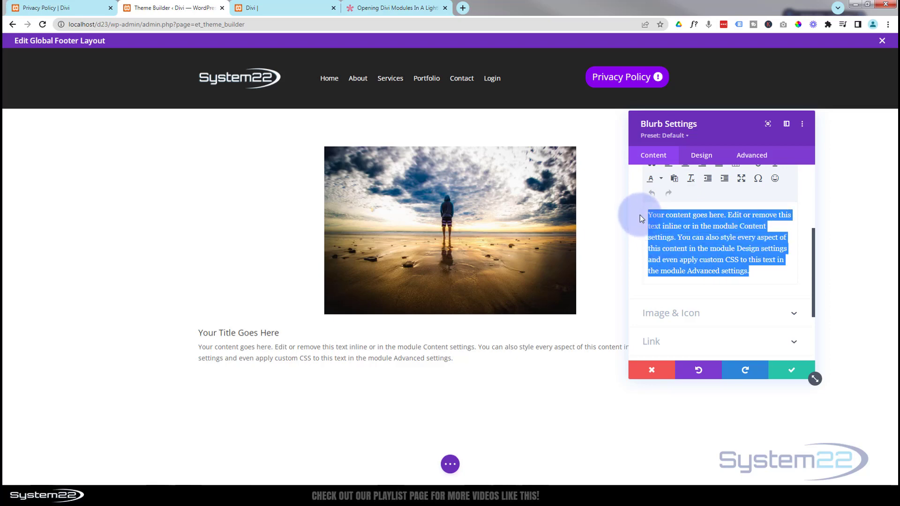
{"action": "key", "text": "ctrl+v"}
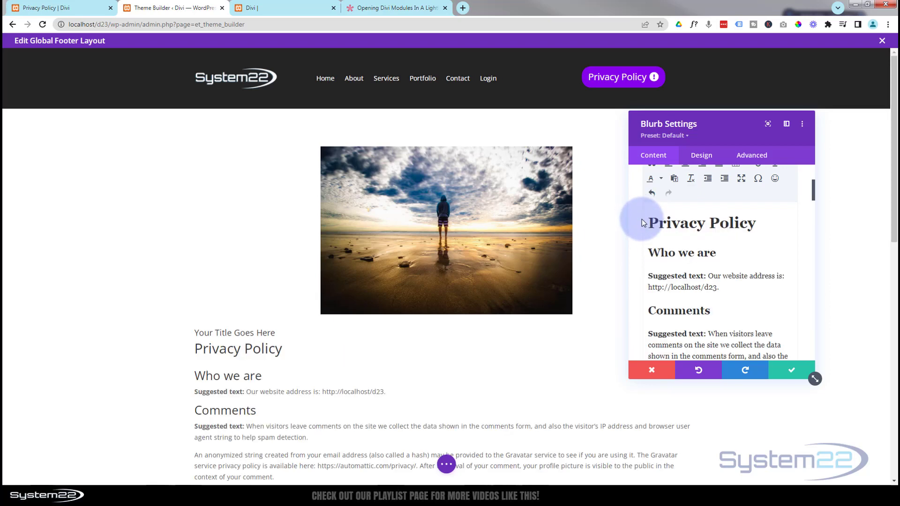
{"action": "scroll", "coordinate": [304, 364], "scroll_direction": "down", "scroll_amount": 1}
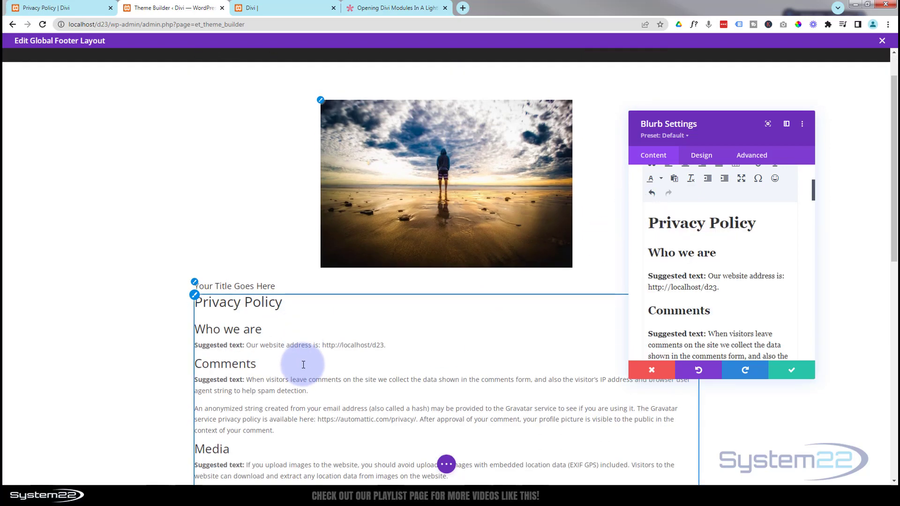
{"action": "scroll", "coordinate": [304, 365], "scroll_direction": "up", "scroll_amount": 1}
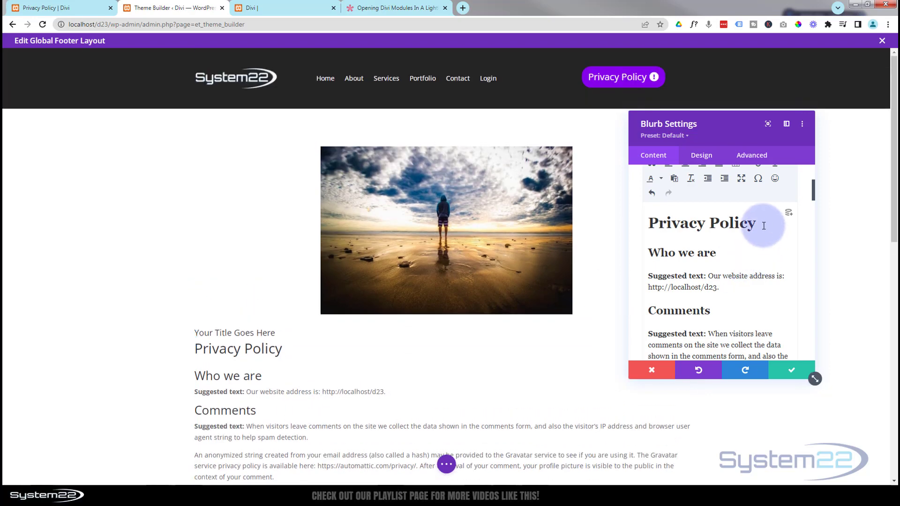
Step: Delete the duplicate heading from the body and set the blurb title to 'Privacy Policy'
{"action": "left_click_drag", "start_coordinate": [762, 223], "coordinate": [643, 221]}
{"action": "key", "text": "ctrl+c"}
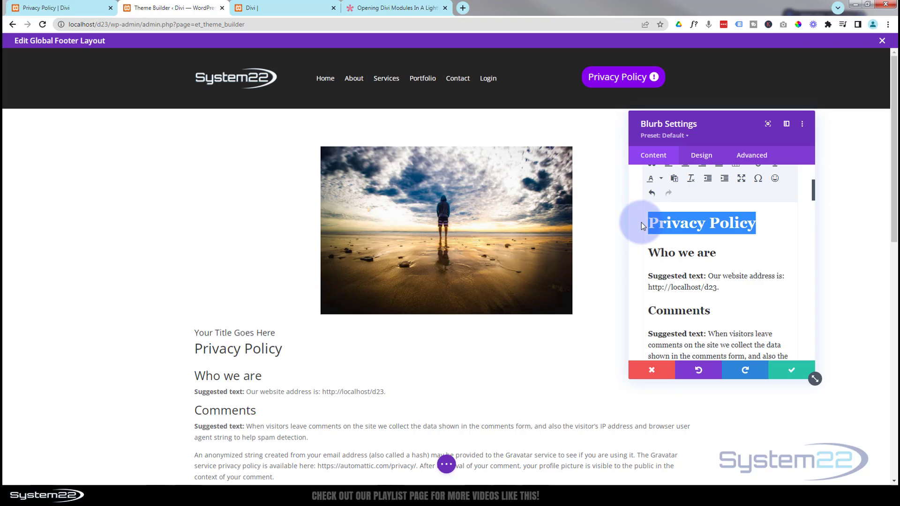
{"action": "key", "text": "BackSpace"}
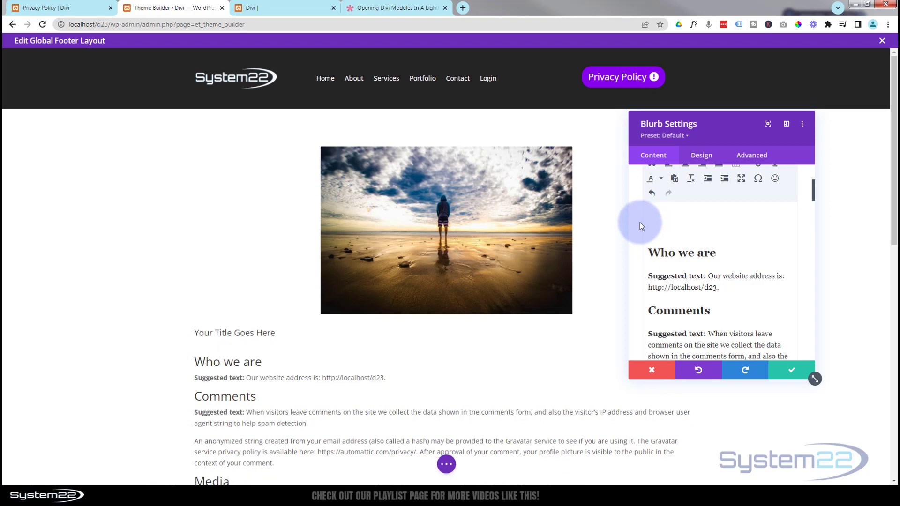
{"action": "scroll", "coordinate": [669, 223], "scroll_direction": "up", "scroll_amount": 2}
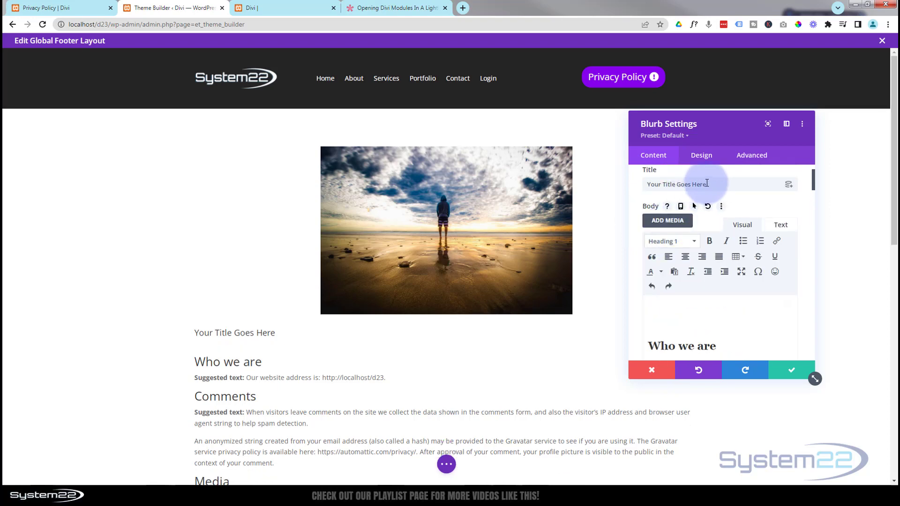
{"action": "left_click_drag", "start_coordinate": [707, 183], "coordinate": [637, 185]}
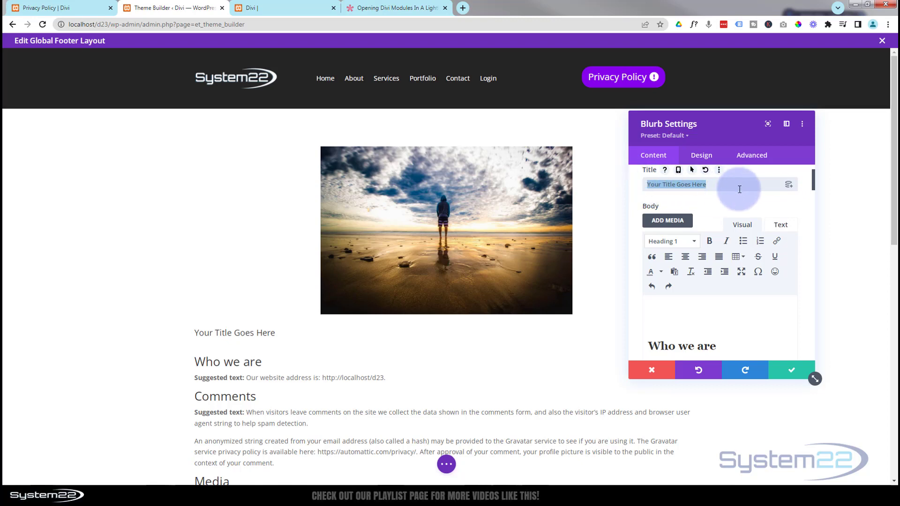
{"action": "key", "text": "ctrl+v"}
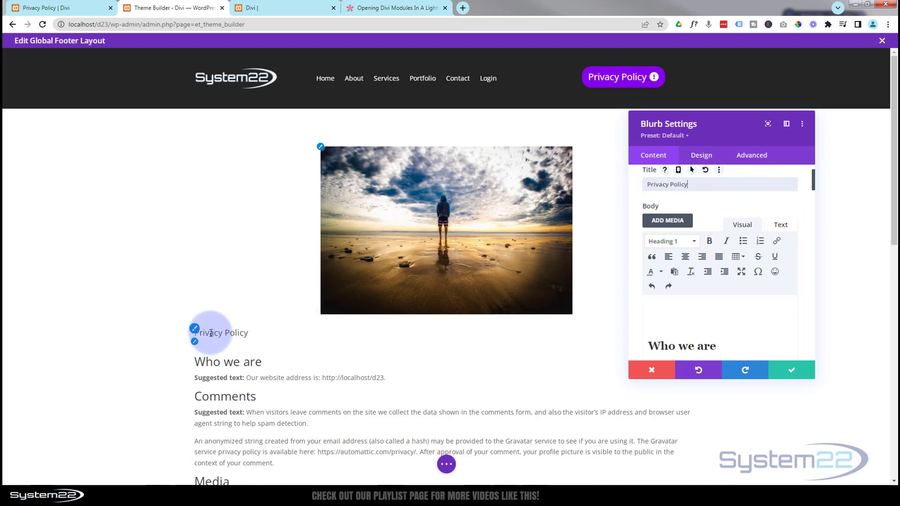
{"action": "left_click", "coordinate": [211, 333]}
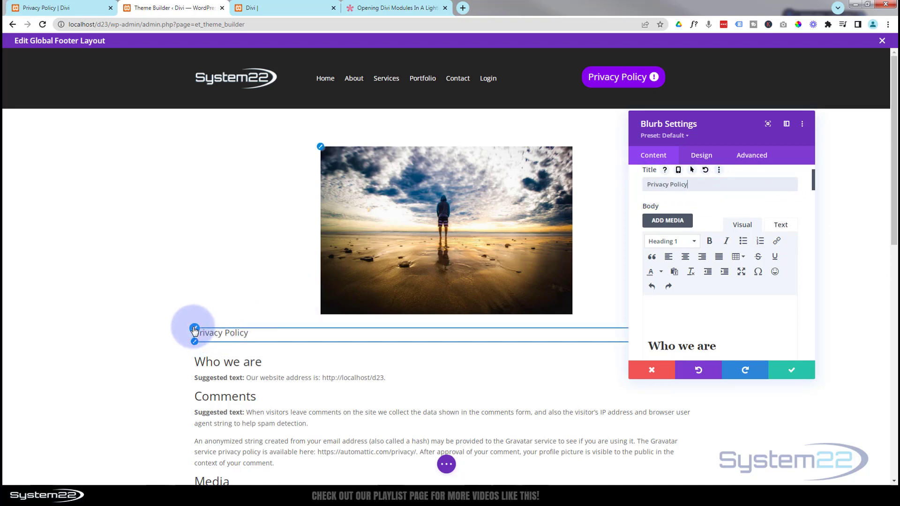
{"action": "left_click", "coordinate": [195, 330]}
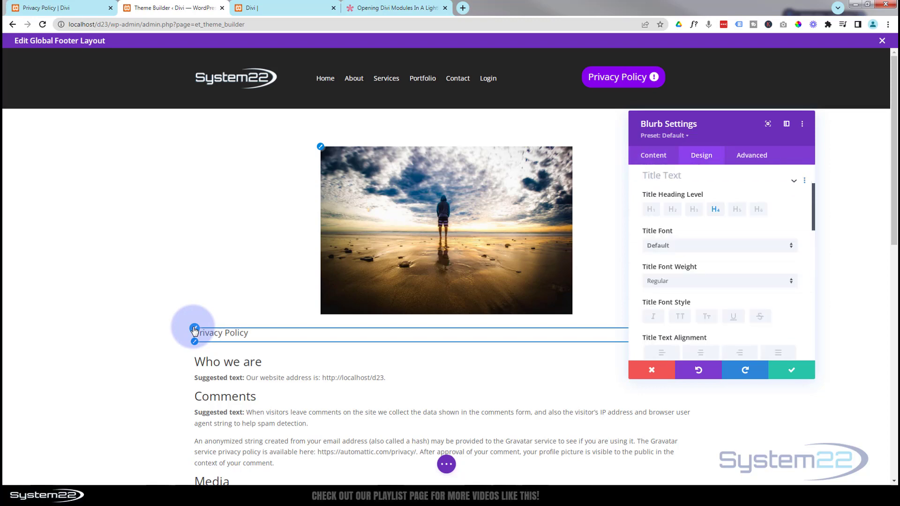
Step: Make the blurb title an H2 heading, Semi Bold weight, at 36px text size
{"action": "left_click", "coordinate": [674, 214]}
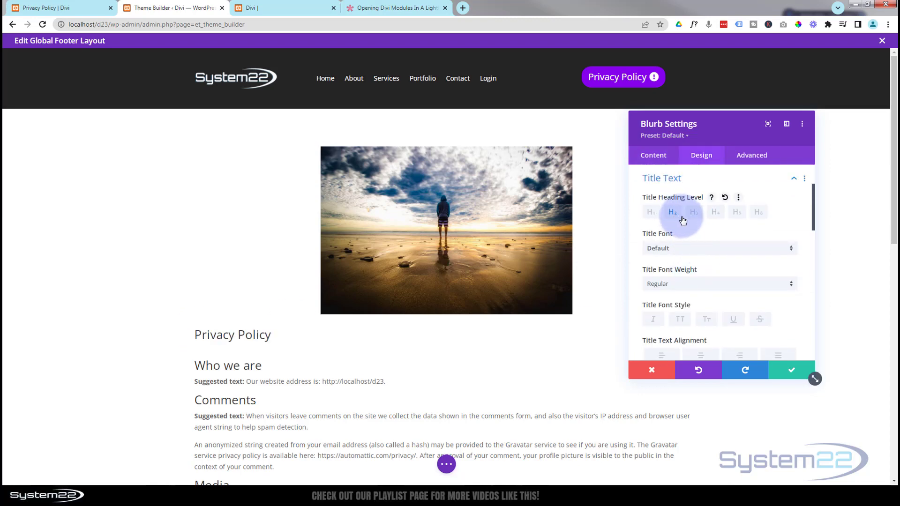
{"action": "scroll", "coordinate": [722, 241], "scroll_direction": "down", "scroll_amount": 1}
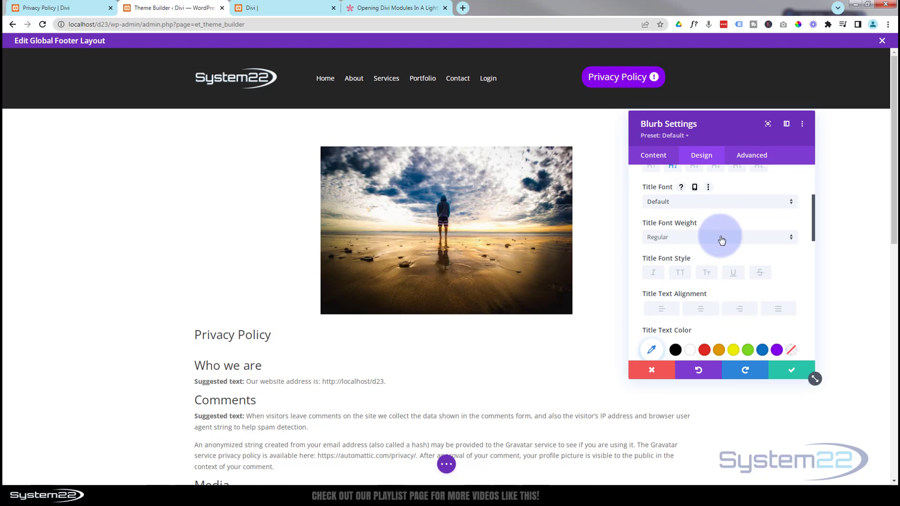
{"action": "left_click", "coordinate": [721, 239]}
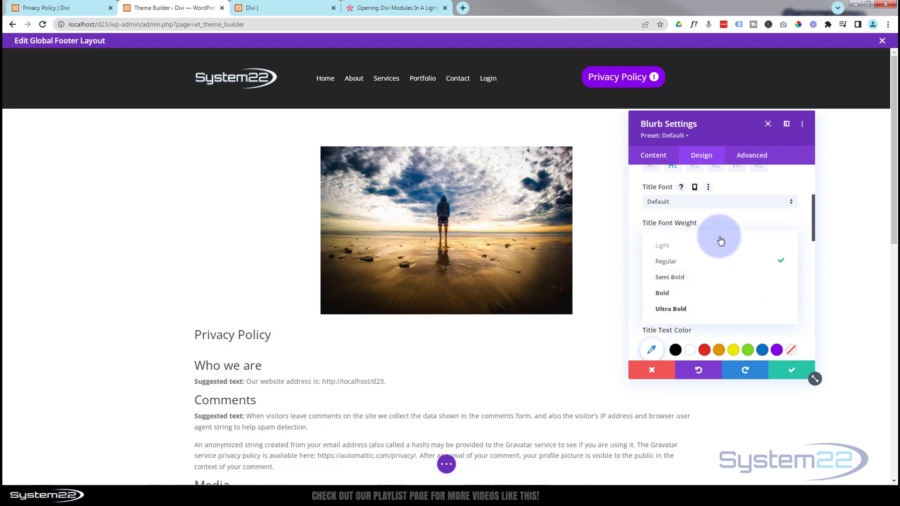
{"action": "left_click", "coordinate": [705, 282]}
{"action": "scroll", "coordinate": [711, 310], "scroll_direction": "down", "scroll_amount": 2}
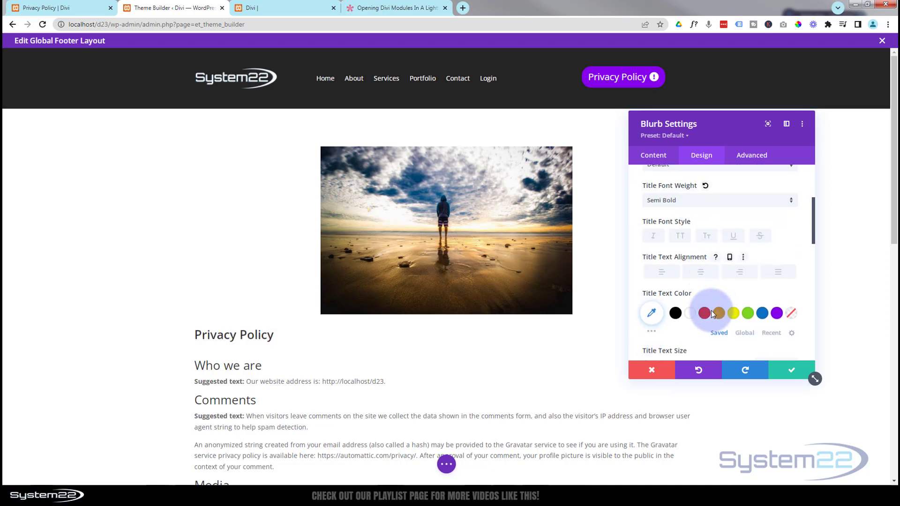
{"action": "left_click_drag", "start_coordinate": [669, 309], "coordinate": [679, 310]}
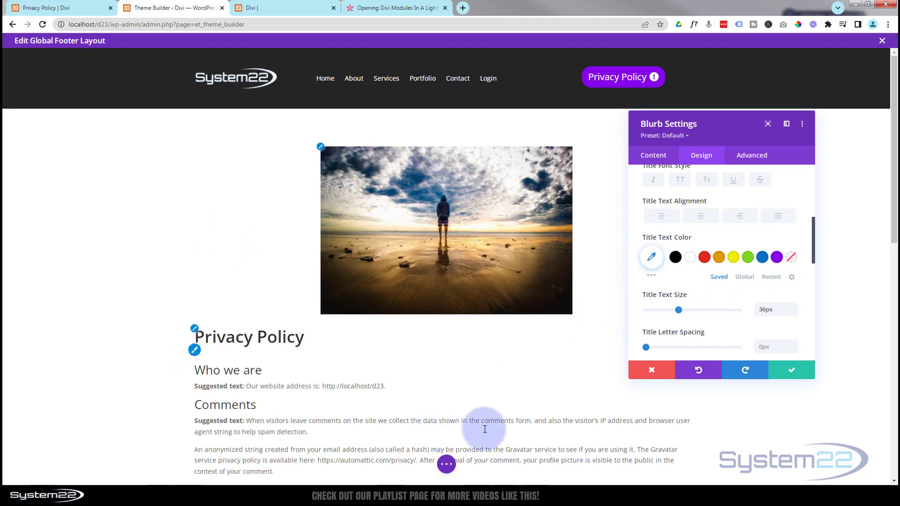
{"action": "scroll", "coordinate": [701, 294], "scroll_direction": "up", "scroll_amount": 2}
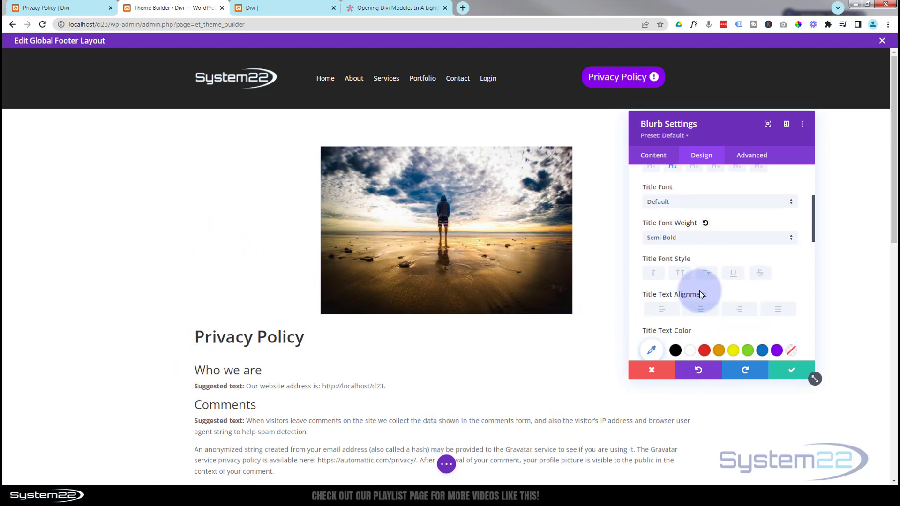
{"action": "scroll", "coordinate": [652, 172], "scroll_direction": "down", "scroll_amount": 4}
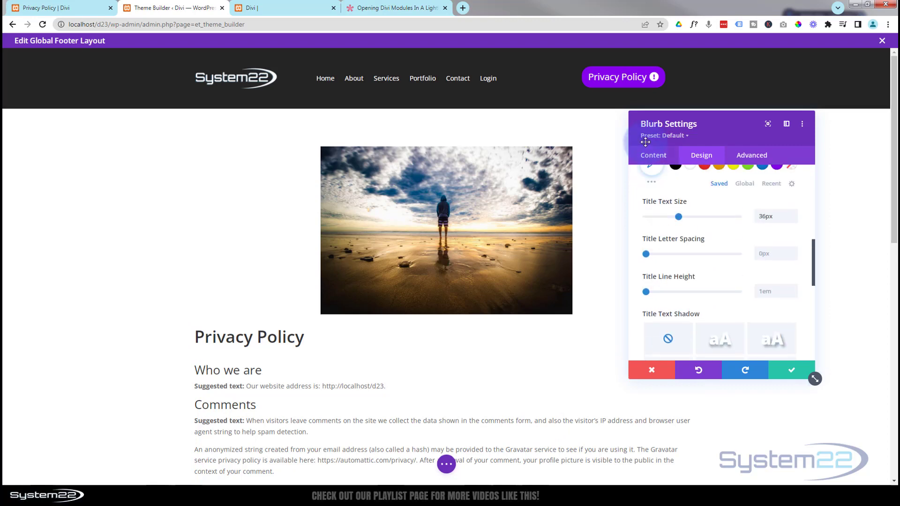
{"action": "left_click", "coordinate": [655, 156]}
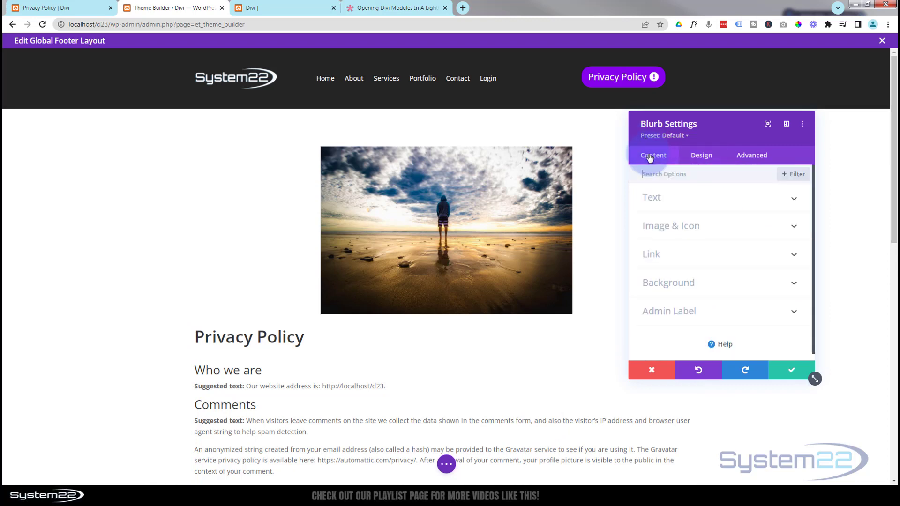
Step: Give the blurb a solid black #000000 background using the saved swatch
{"action": "left_click", "coordinate": [665, 283]}
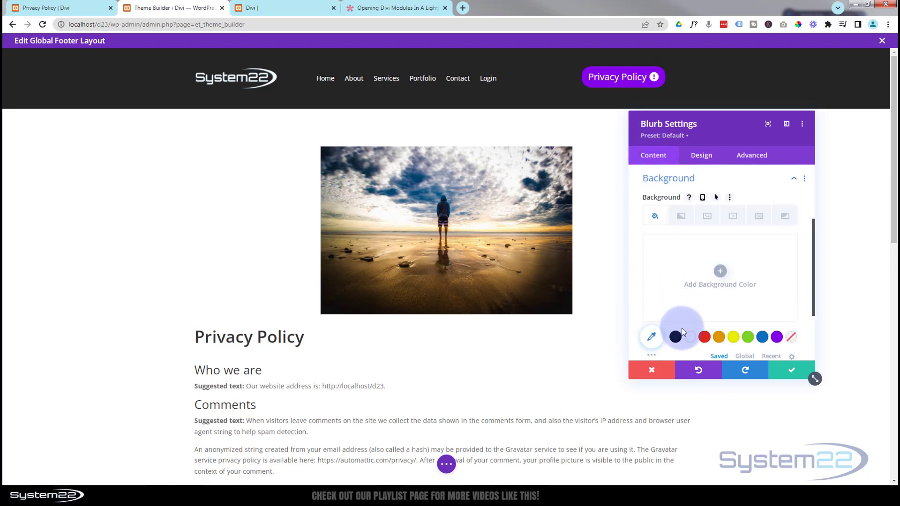
{"action": "left_click", "coordinate": [676, 338]}
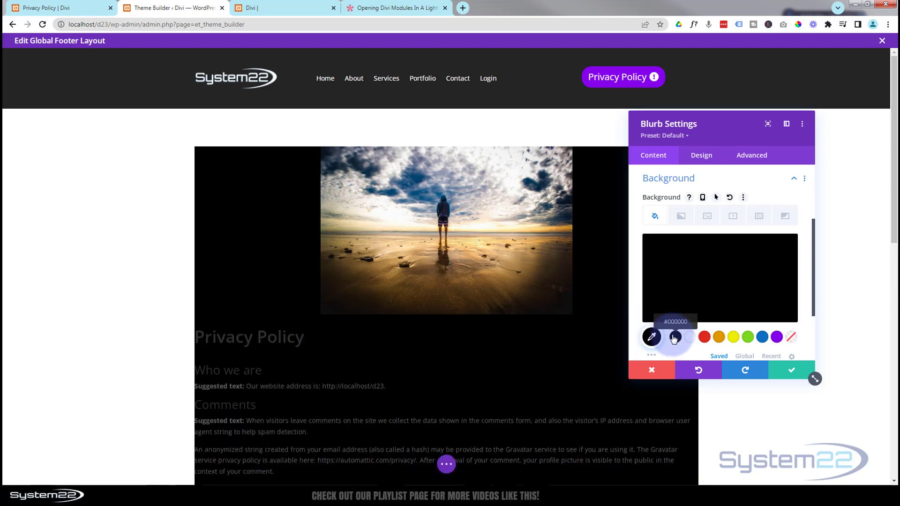
{"action": "left_click", "coordinate": [701, 155]}
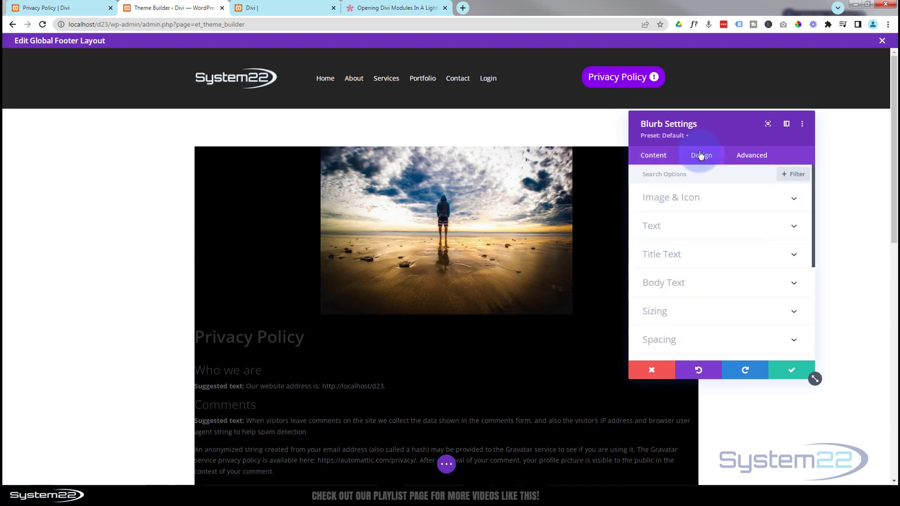
Step: Change the blurb's Text Color from Dark to Light so the text shows white
{"action": "left_click", "coordinate": [720, 231]}
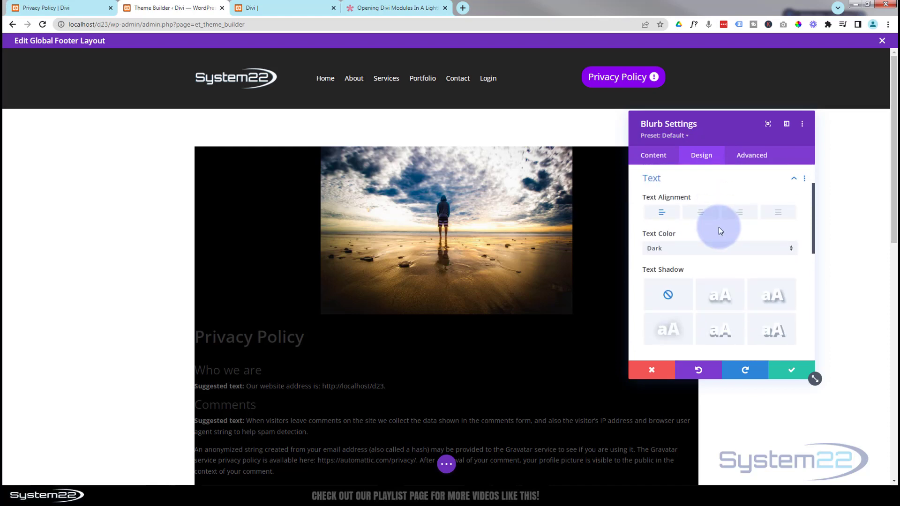
{"action": "left_click", "coordinate": [699, 251]}
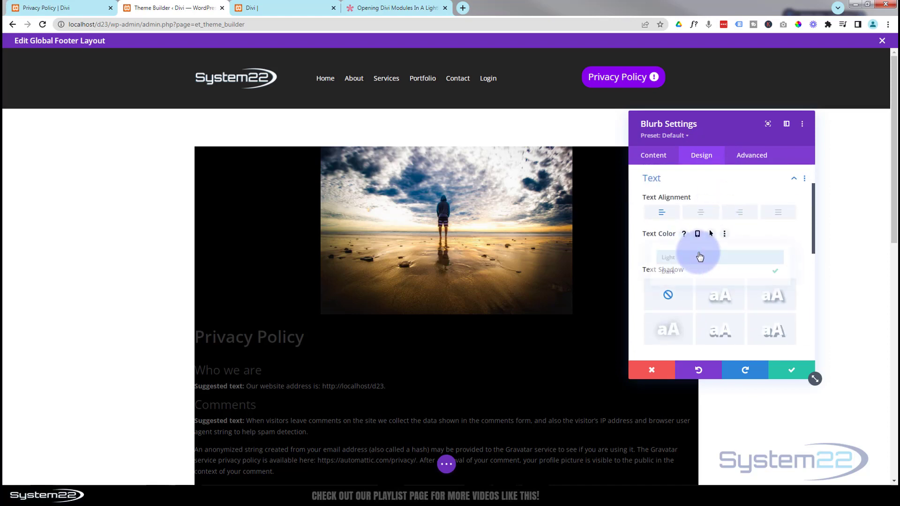
{"action": "left_click", "coordinate": [699, 258]}
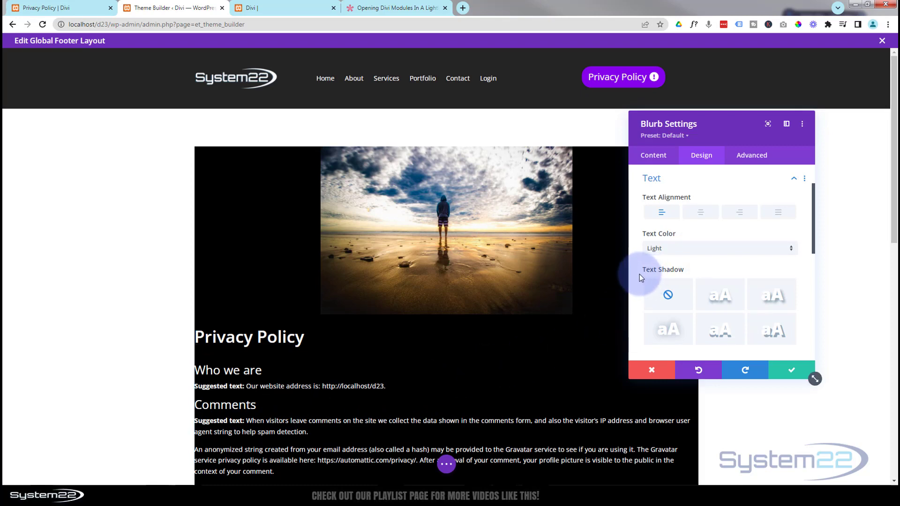
{"action": "scroll", "coordinate": [640, 278], "scroll_direction": "down", "scroll_amount": 2}
{"action": "scroll", "coordinate": [639, 278], "scroll_direction": "down", "scroll_amount": 5}
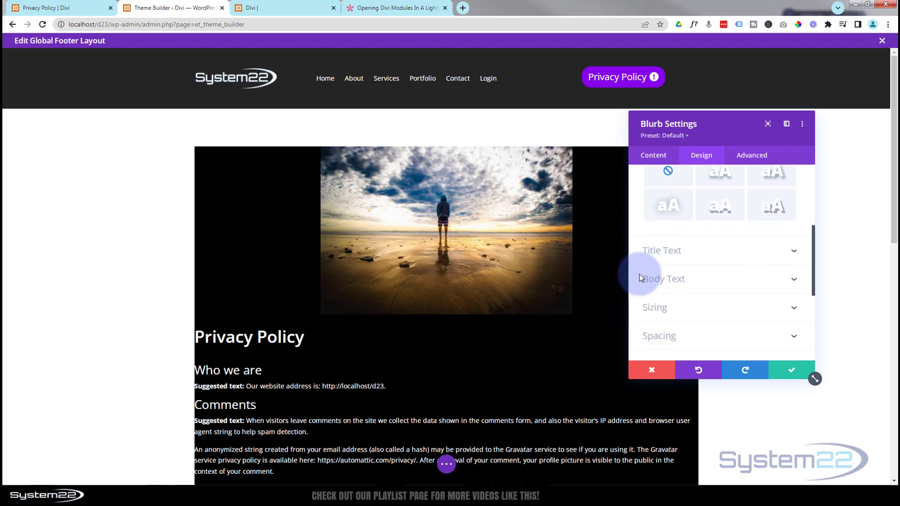
{"action": "scroll", "coordinate": [708, 280], "scroll_direction": "up", "scroll_amount": 2}
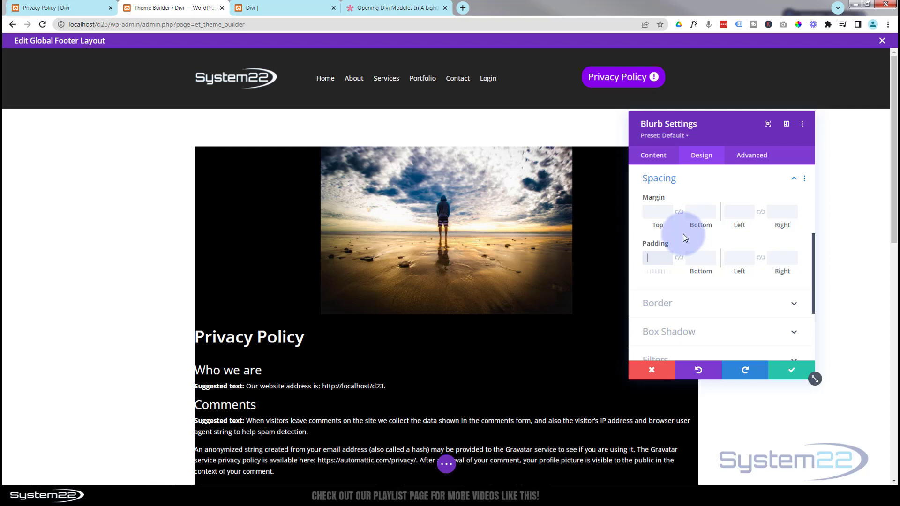
Step: Set the blurb's top, bottom, left and right padding to 4%, then save its settings
{"action": "type", "text": "4px%"}
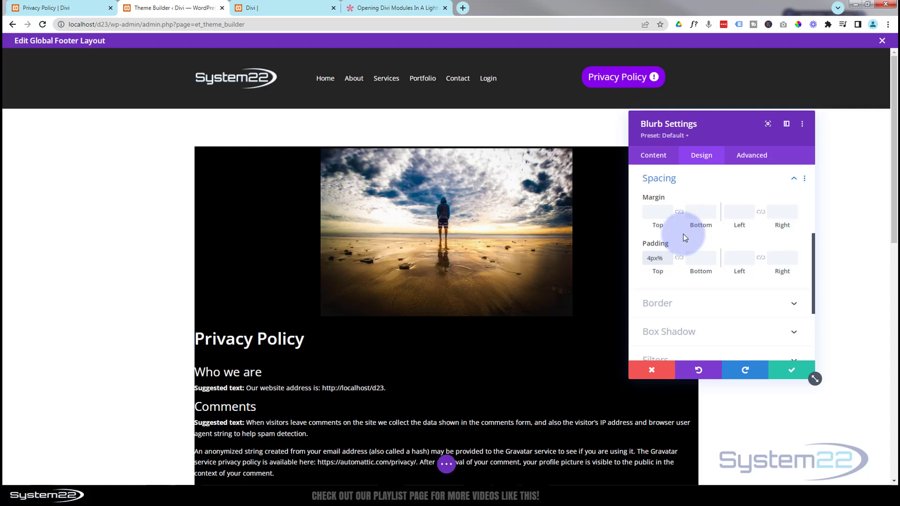
{"action": "left_click", "coordinate": [679, 259]}
{"action": "left_click", "coordinate": [648, 259]}
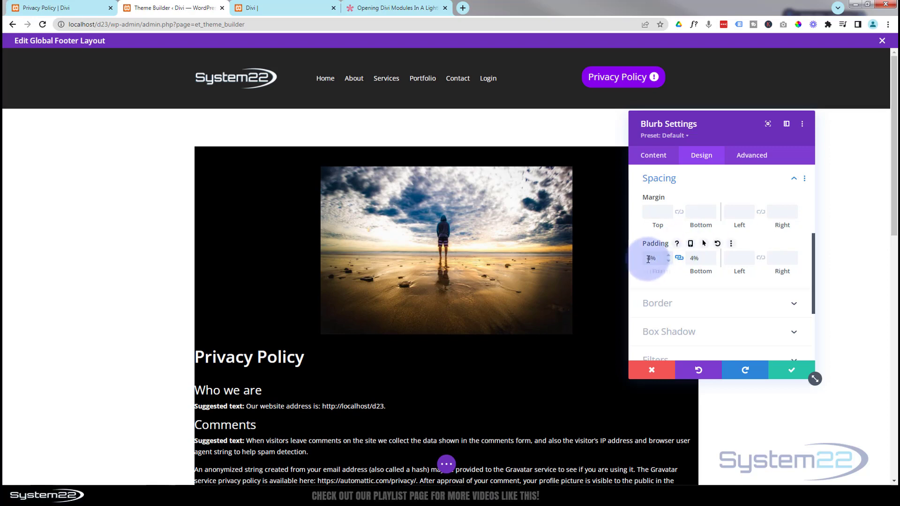
{"action": "double_click", "coordinate": [658, 259]}
{"action": "key", "text": "ctrl+c"}
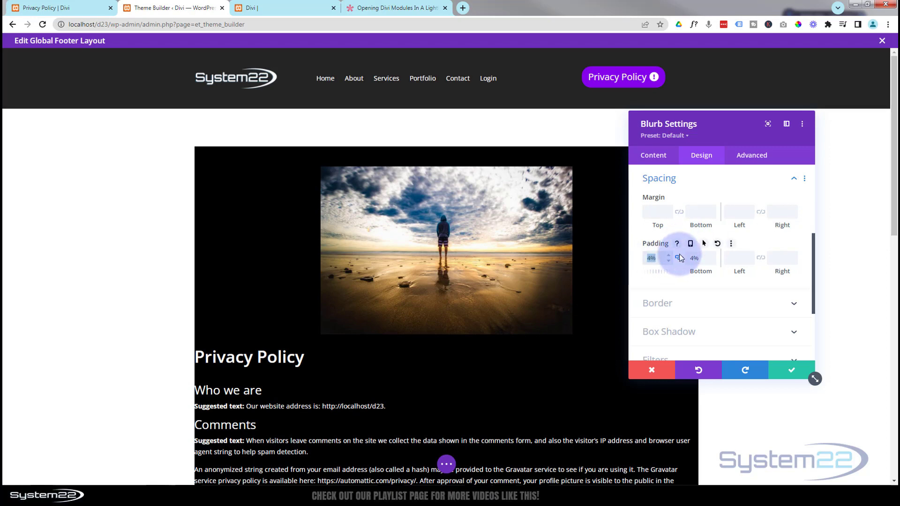
{"action": "left_click", "coordinate": [732, 258]}
{"action": "key", "text": "ctrl+v"}
{"action": "left_click", "coordinate": [762, 259]}
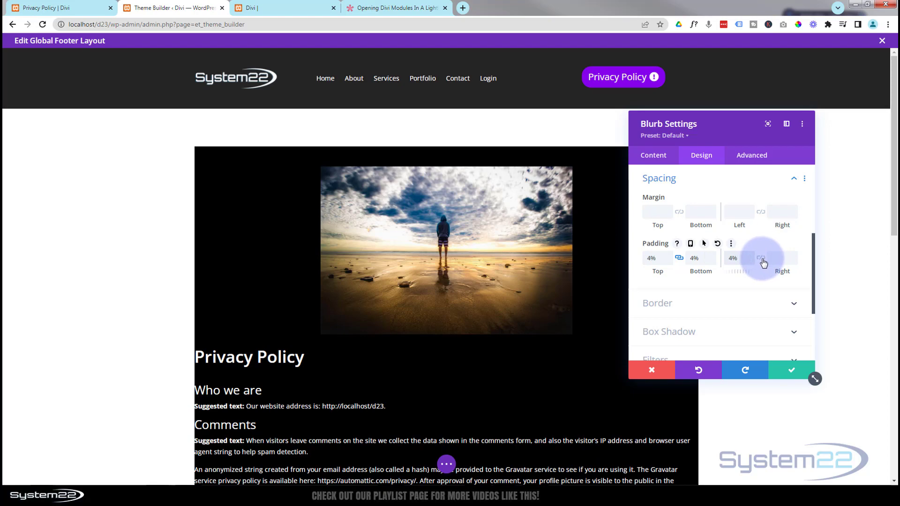
{"action": "scroll", "coordinate": [207, 272], "scroll_direction": "down", "scroll_amount": 4}
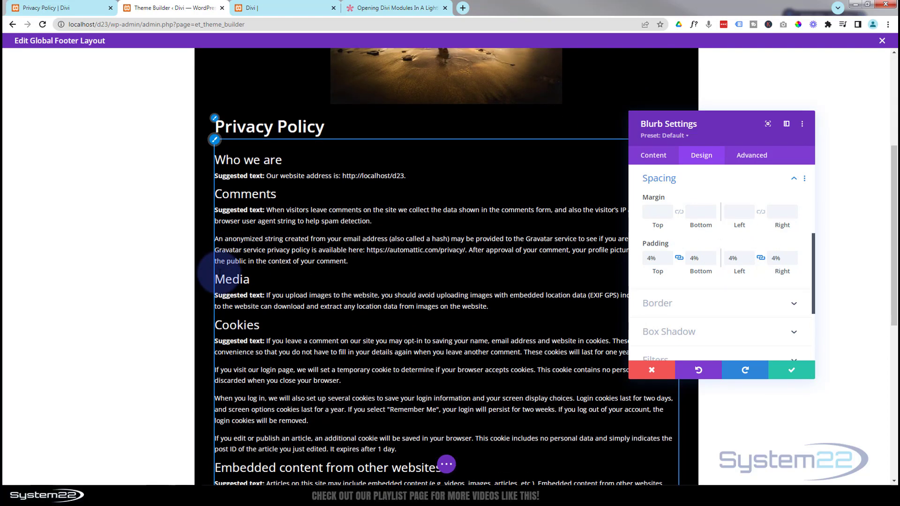
{"action": "scroll", "coordinate": [220, 272], "scroll_direction": "up", "scroll_amount": 5}
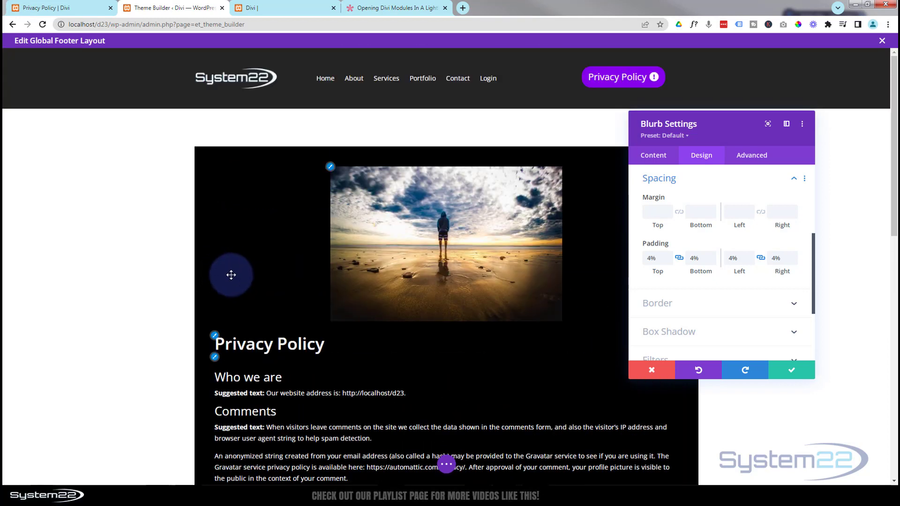
{"action": "left_click", "coordinate": [791, 371]}
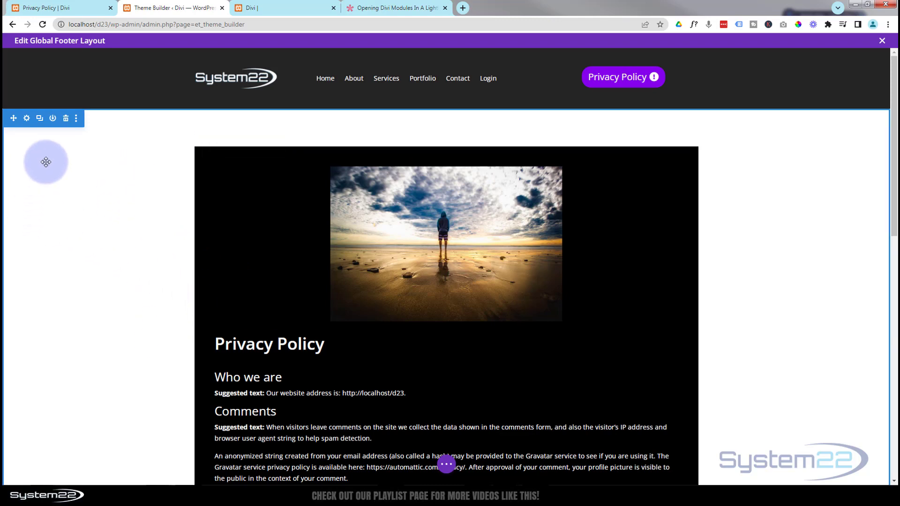
Step: Give the footer section an rgba(0,0,0,0.8) background, save it, and switch to the lightbox help article
{"action": "left_click", "coordinate": [27, 119]}
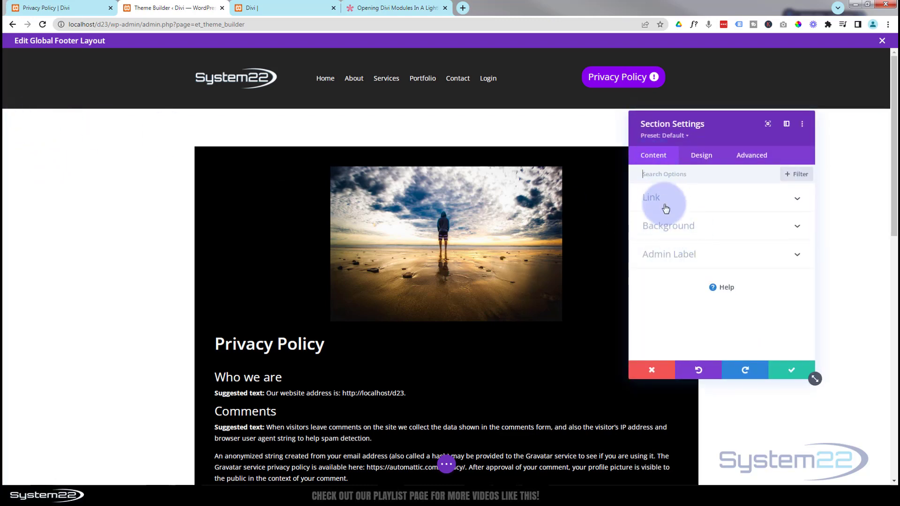
{"action": "left_click", "coordinate": [678, 229]}
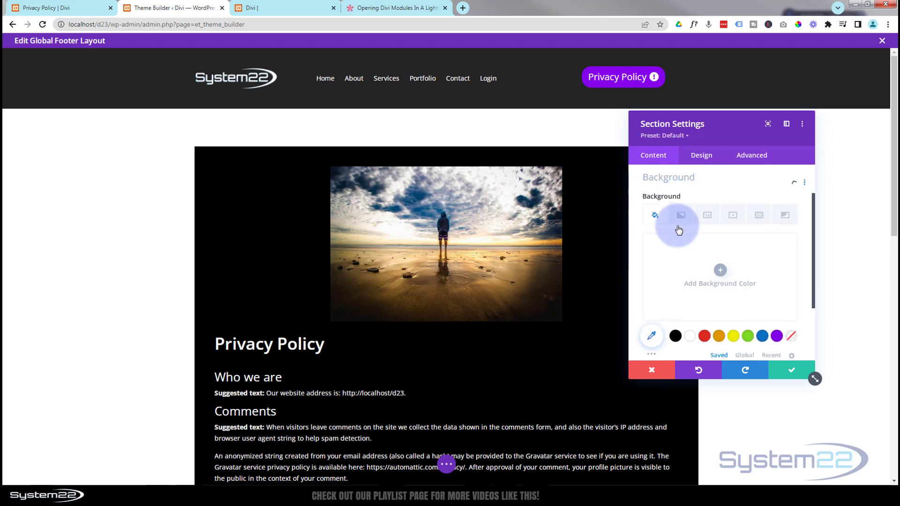
{"action": "left_click", "coordinate": [679, 339]}
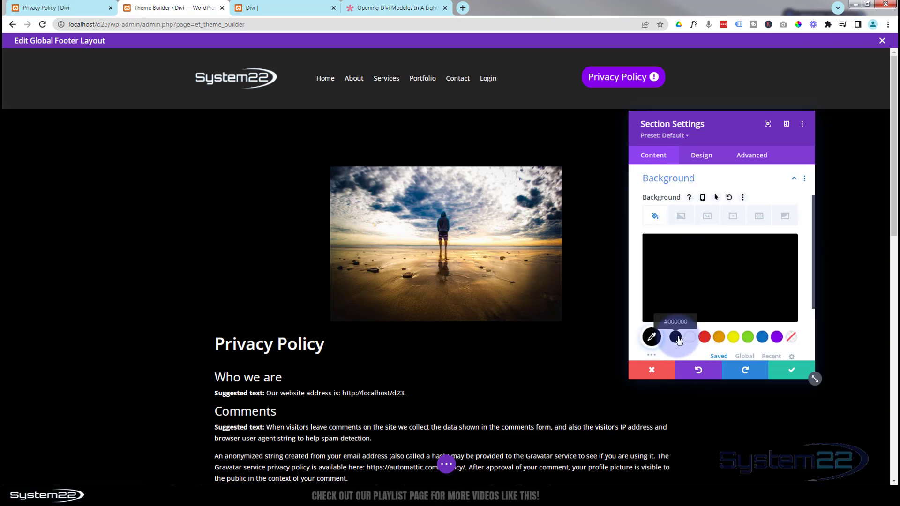
{"action": "left_click", "coordinate": [669, 276]}
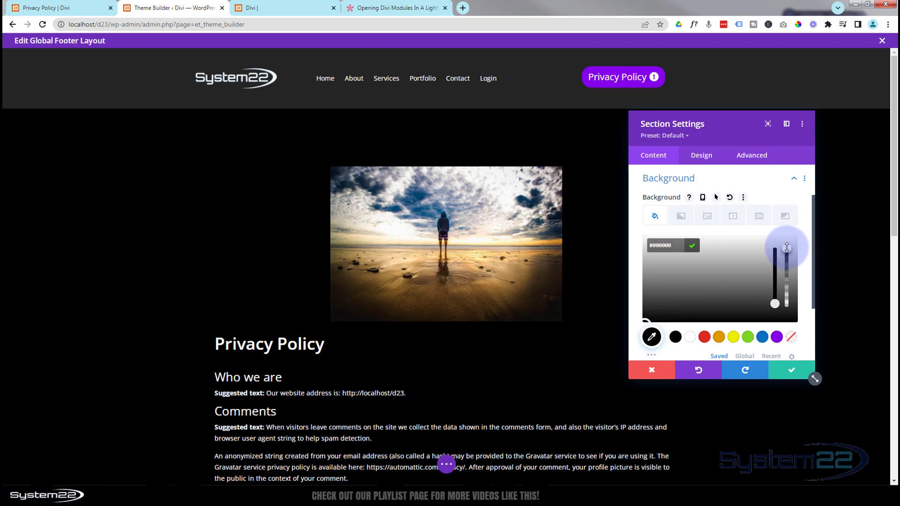
{"action": "left_click_drag", "start_coordinate": [788, 249], "coordinate": [789, 262]}
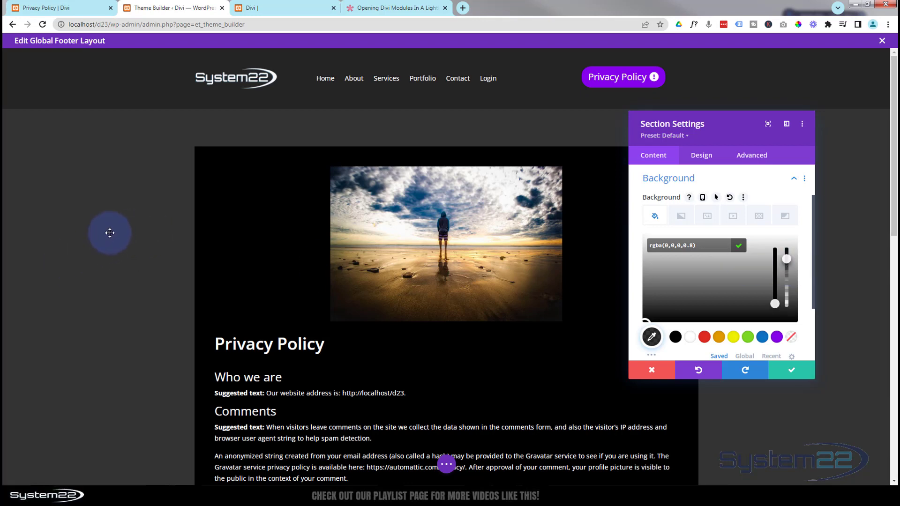
{"action": "left_click", "coordinate": [795, 372]}
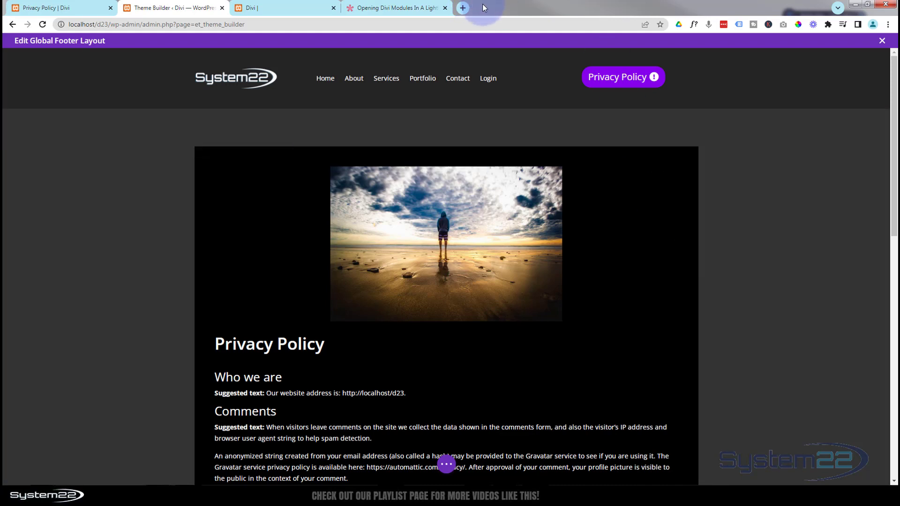
{"action": "left_click", "coordinate": [378, 8]}
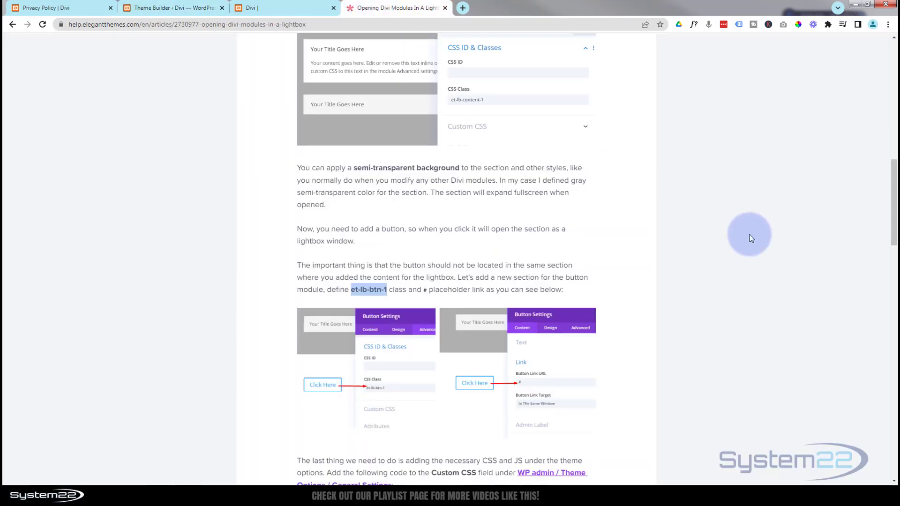
Step: Copy the lightbox CSS code from the help article and open Divi > Theme Options in WordPress
{"action": "left_click_drag", "start_coordinate": [895, 216], "coordinate": [898, 307]}
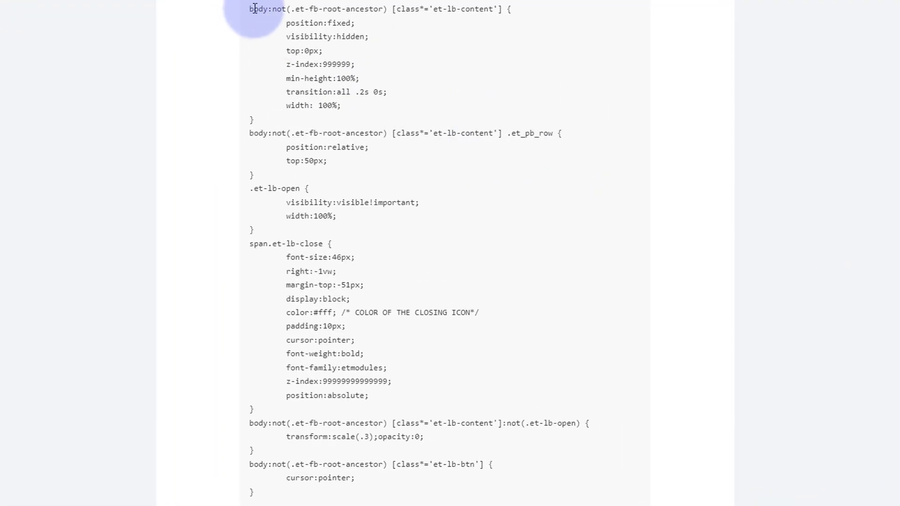
{"action": "left_click_drag", "start_coordinate": [250, 9], "coordinate": [257, 501]}
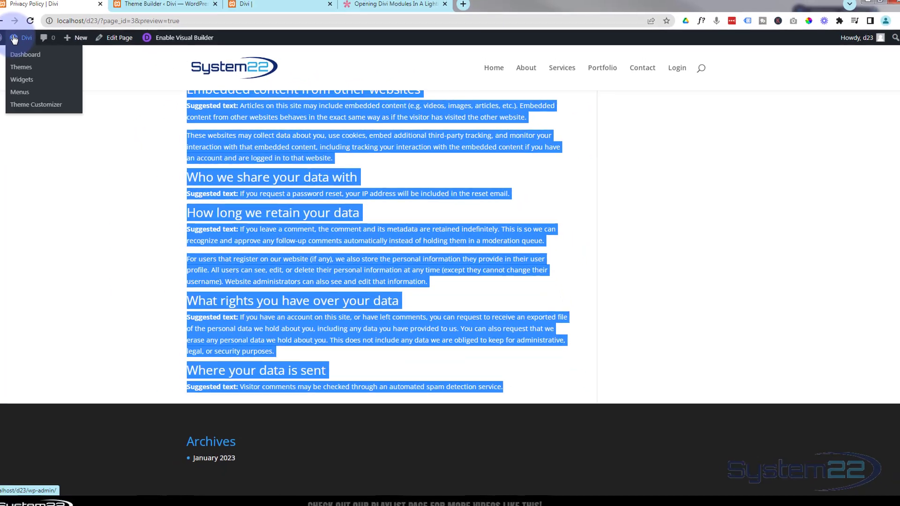
{"action": "left_click", "coordinate": [27, 42]}
{"action": "mouse_move", "coordinate": [14, 302]}
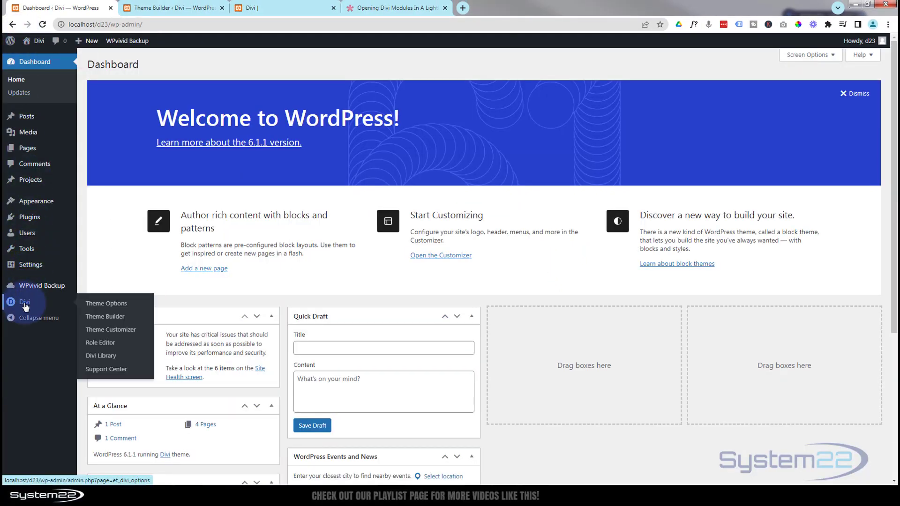
{"action": "left_click", "coordinate": [120, 306]}
{"action": "left_click", "coordinate": [106, 304]}
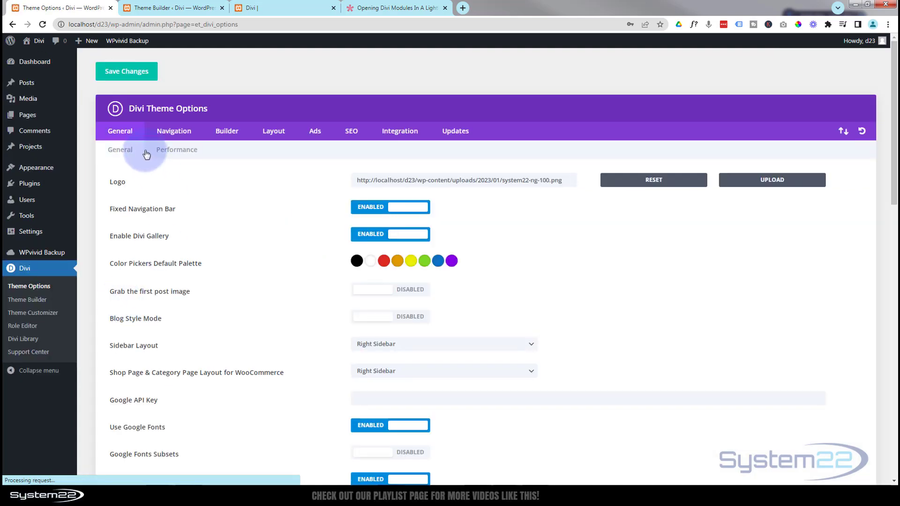
Step: Add blank lines at the top of the Custom CSS box and insert the lightbox CSS there
{"action": "scroll", "coordinate": [210, 250], "scroll_direction": "down", "scroll_amount": 15}
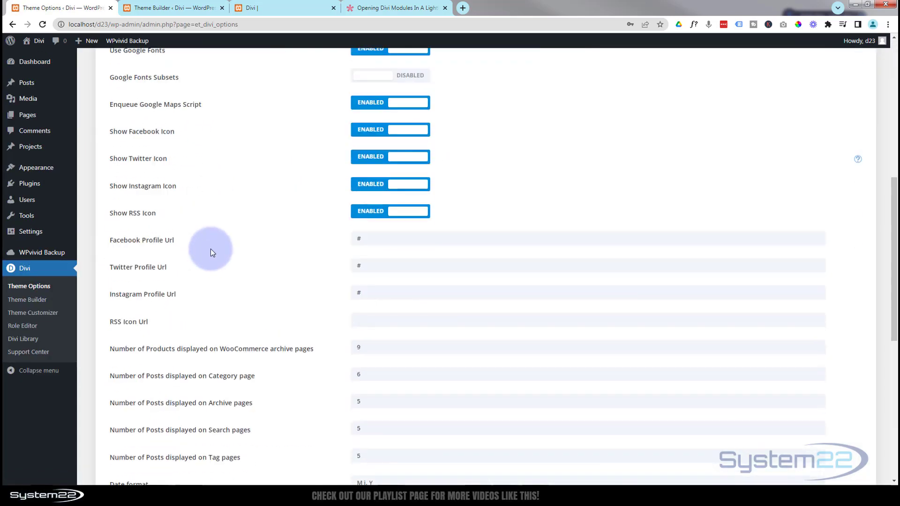
{"action": "scroll", "coordinate": [211, 249], "scroll_direction": "down", "scroll_amount": 2}
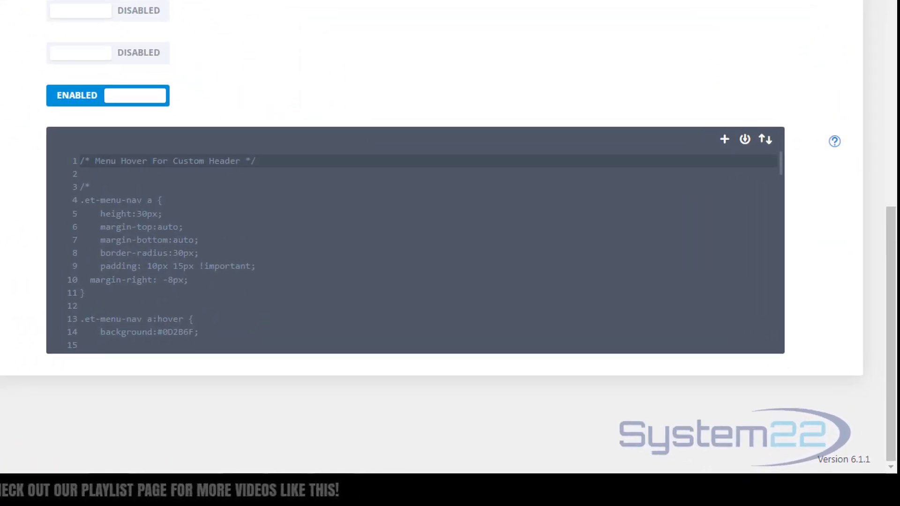
{"action": "left_click", "coordinate": [78, 161]}
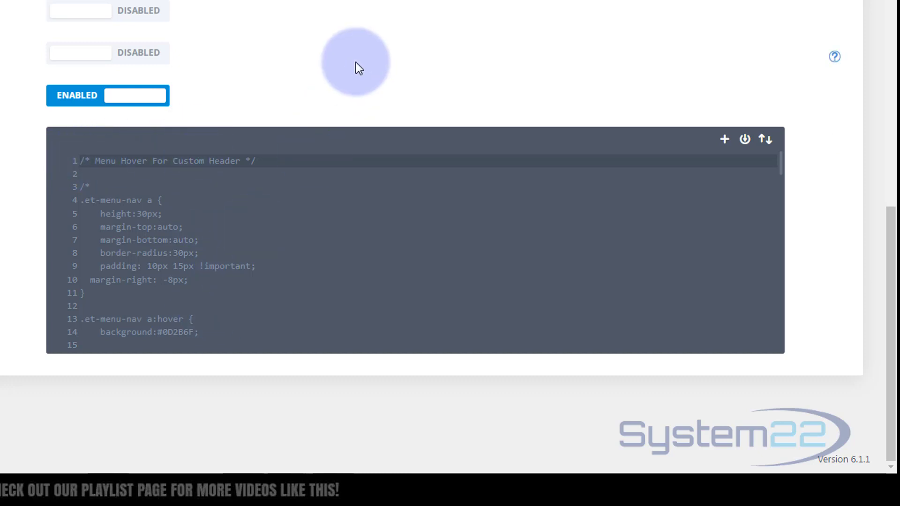
{"action": "key", "text": "Return"}
{"action": "key", "text": "Return"}
{"action": "key", "text": "Return"}
{"action": "key", "text": "Return"}
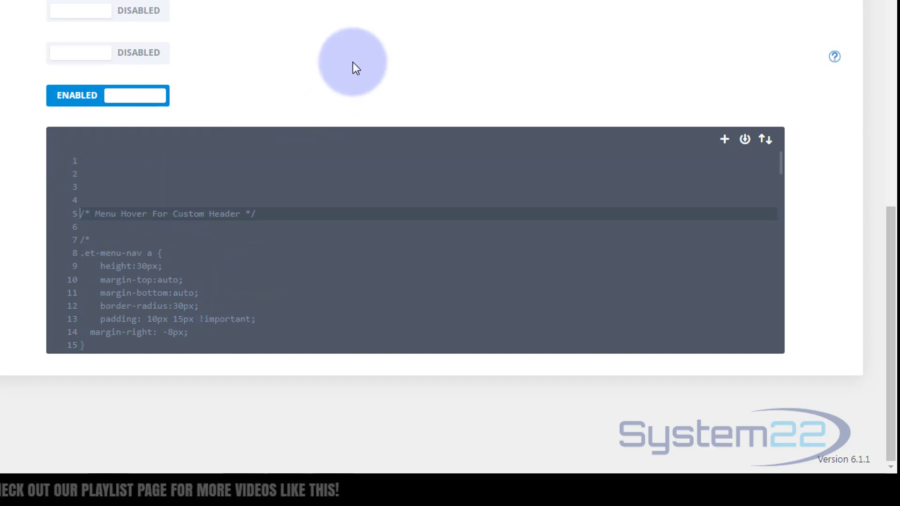
{"action": "left_click", "coordinate": [89, 160]}
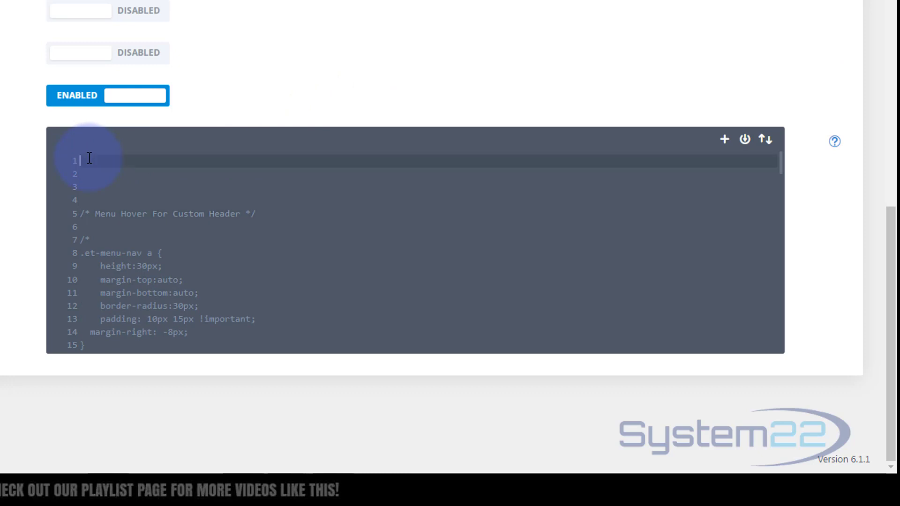
{"action": "scroll", "coordinate": [191, 155], "scroll_direction": "down", "scroll_amount": 5}
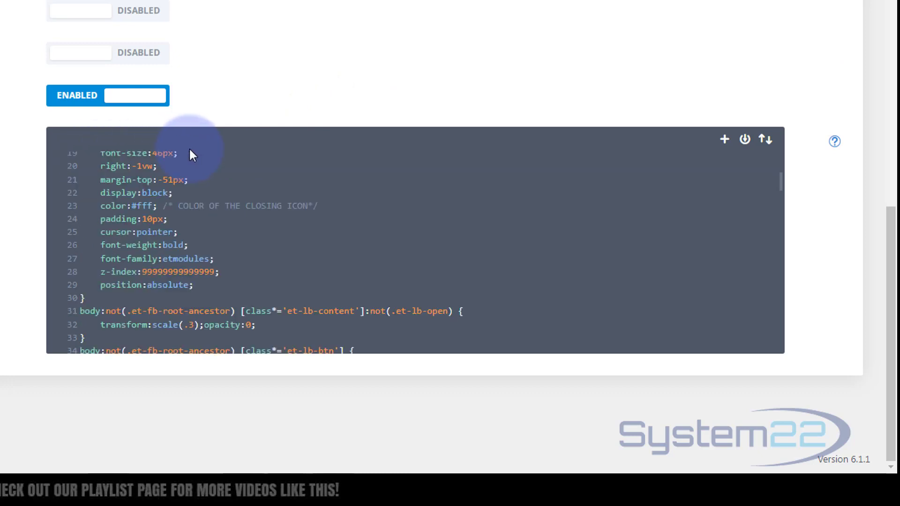
{"action": "scroll", "coordinate": [178, 168], "scroll_direction": "up", "scroll_amount": 5}
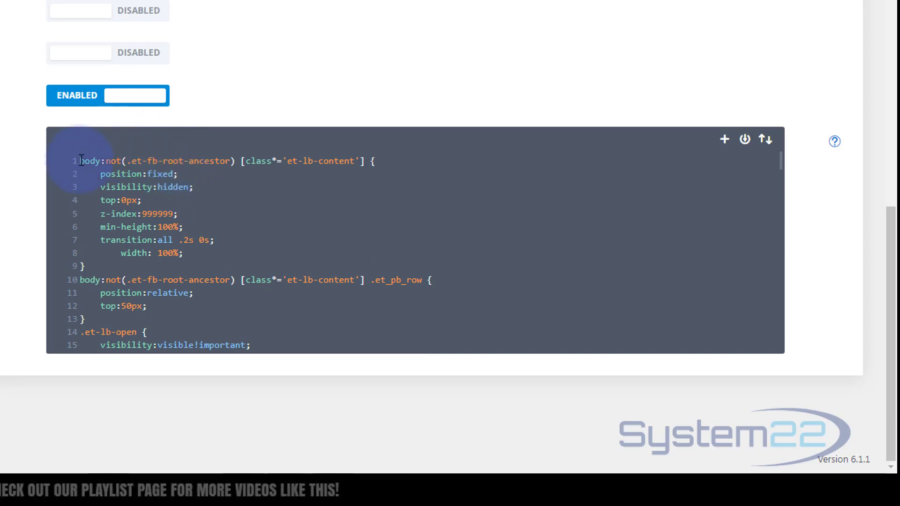
Step: Add a /* Lightbox popup */ comment above the lightbox CSS and save it
{"action": "left_click", "coordinate": [81, 159]}
{"action": "key", "text": "Return"}
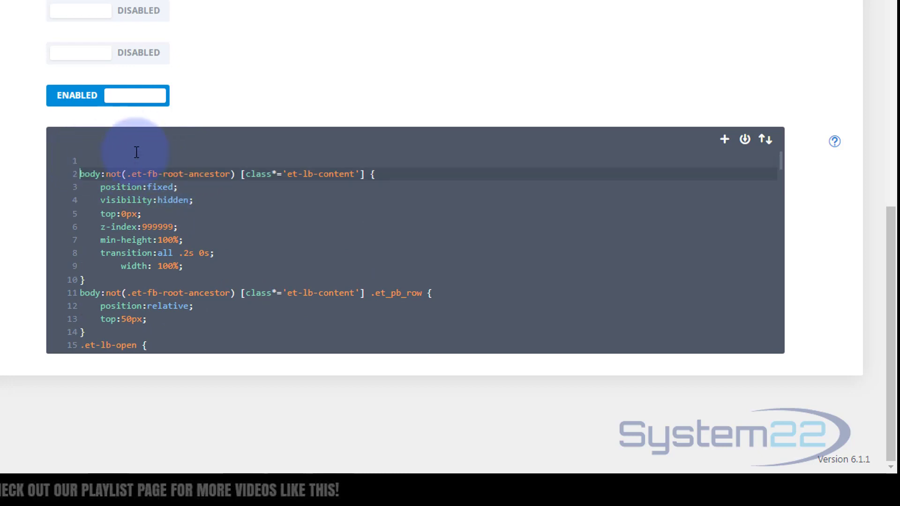
{"action": "key", "text": "Return"}
{"action": "key", "text": "Up"}
{"action": "key", "text": "Up"}
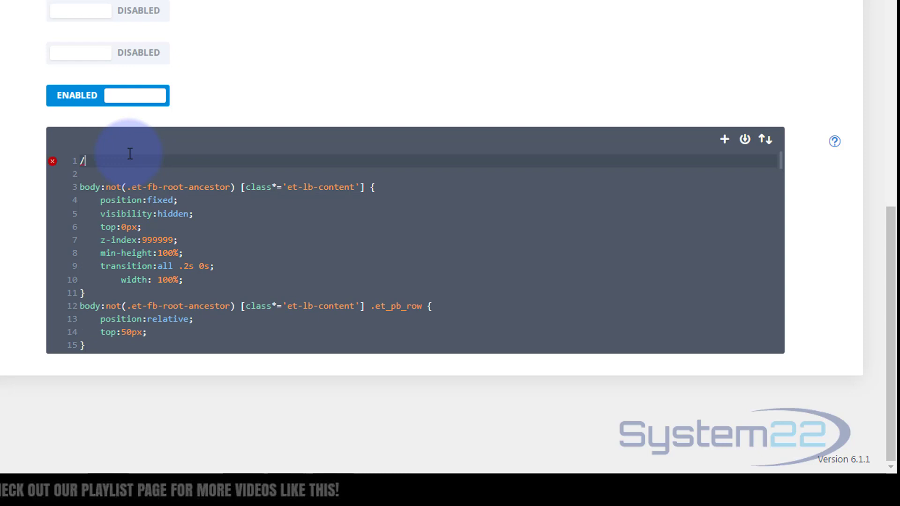
{"action": "type", "text": "/**/"}
{"action": "type", "text": "up */"}
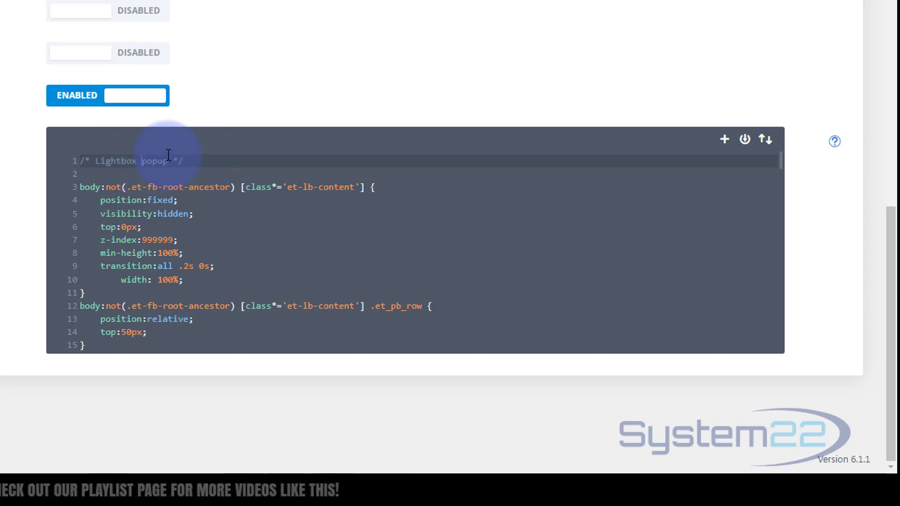
{"action": "key", "text": "ctrl+s"}
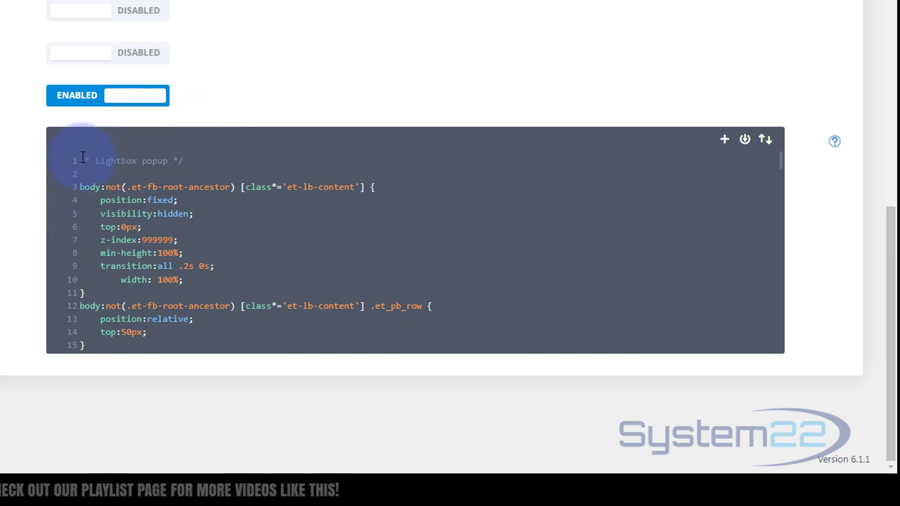
Step: Delete the lightbox CSS from Custom CSS again and save the theme options
{"action": "scroll", "coordinate": [181, 342], "scroll_direction": "down", "scroll_amount": 4}
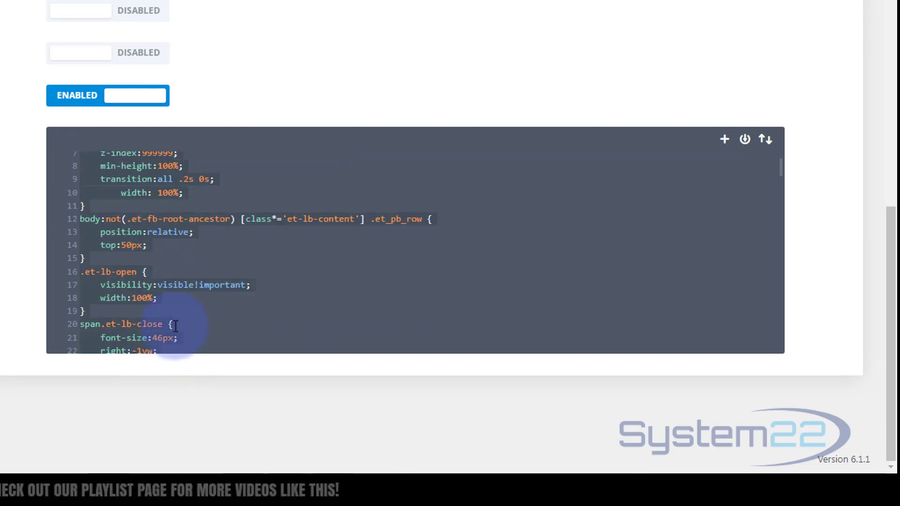
{"action": "scroll", "coordinate": [201, 281], "scroll_direction": "down", "scroll_amount": 4}
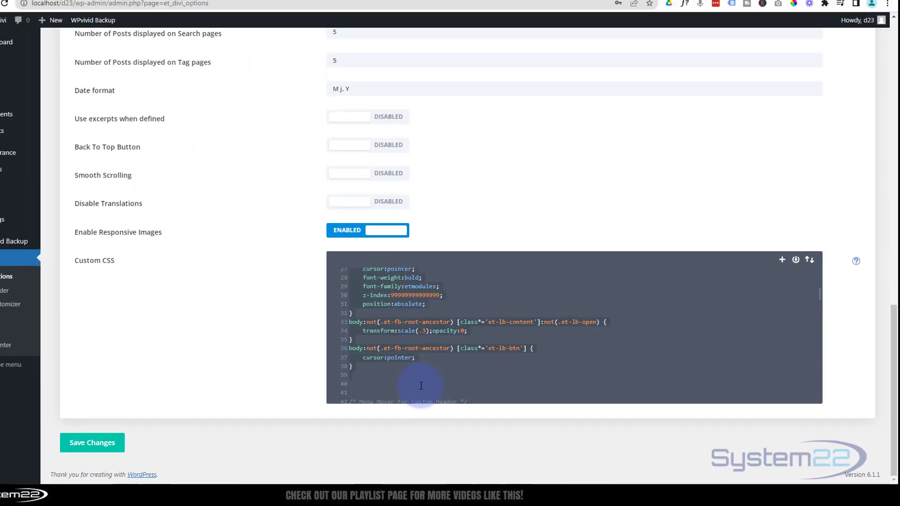
{"action": "key", "text": "BackSpace"}
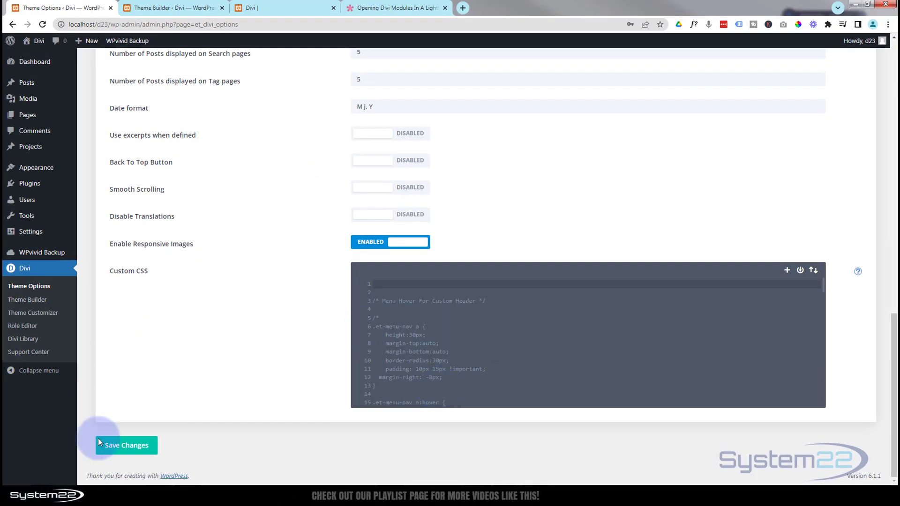
{"action": "left_click", "coordinate": [116, 452]}
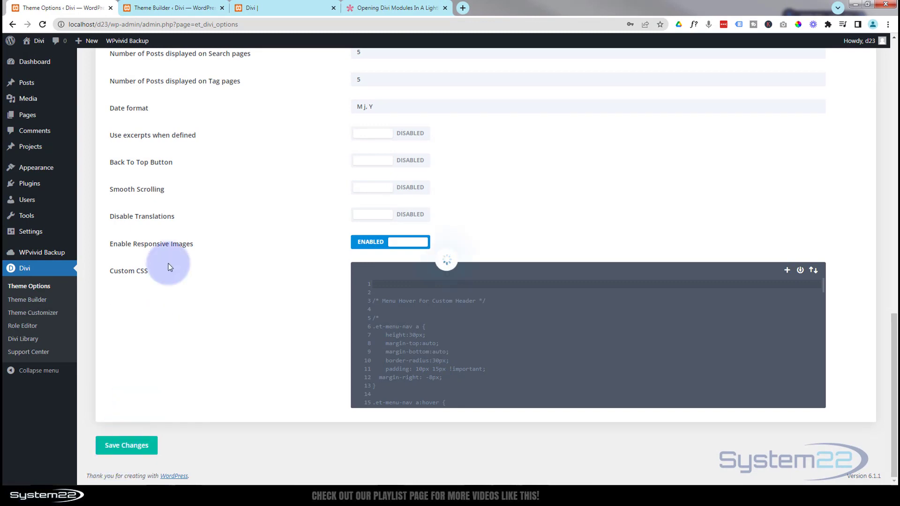
Step: Select the lightbox JavaScript code in the help article
{"action": "left_click", "coordinate": [409, 8]}
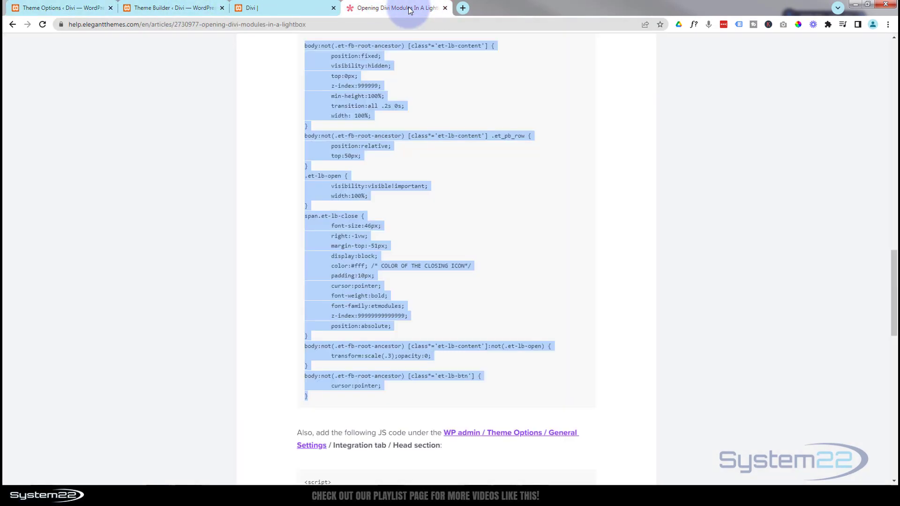
{"action": "scroll", "coordinate": [436, 162], "scroll_direction": "down", "scroll_amount": 7}
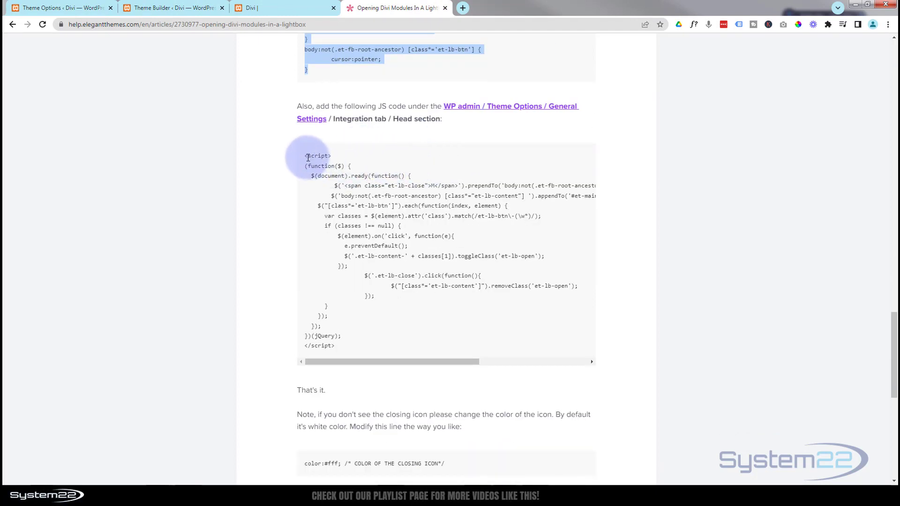
{"action": "left_click_drag", "start_coordinate": [305, 156], "coordinate": [352, 341]}
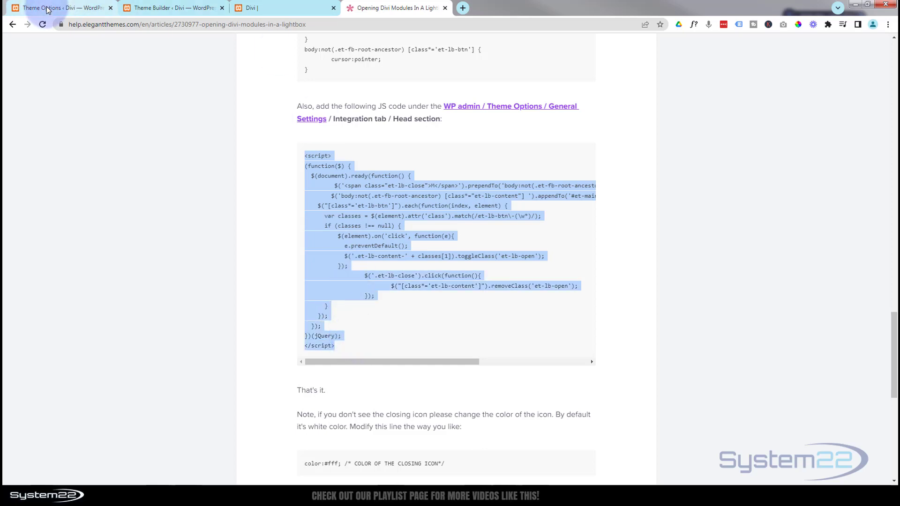
Step: Put the lightbox script into the Integration settings' '<head> of your blog' code field
{"action": "left_click", "coordinate": [64, 7]}
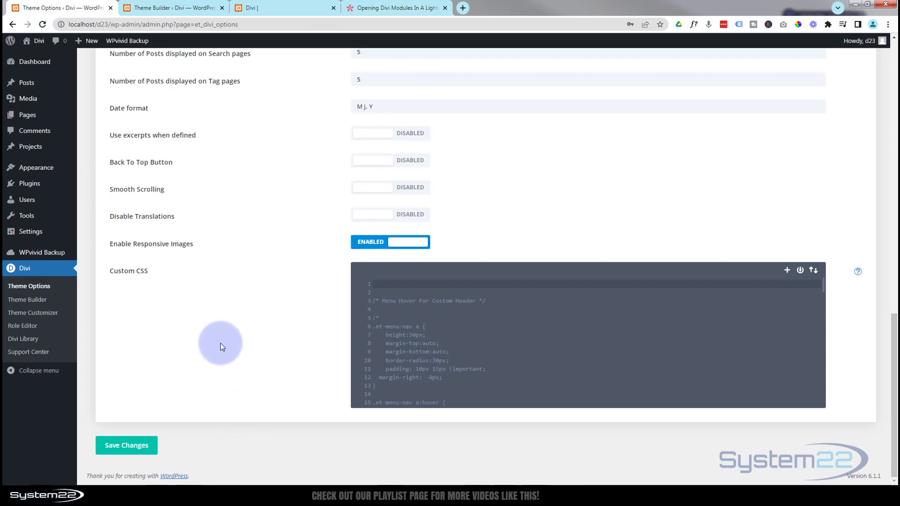
{"action": "scroll", "coordinate": [221, 330], "scroll_direction": "up", "scroll_amount": 10}
{"action": "scroll", "coordinate": [223, 331], "scroll_direction": "up", "scroll_amount": 4}
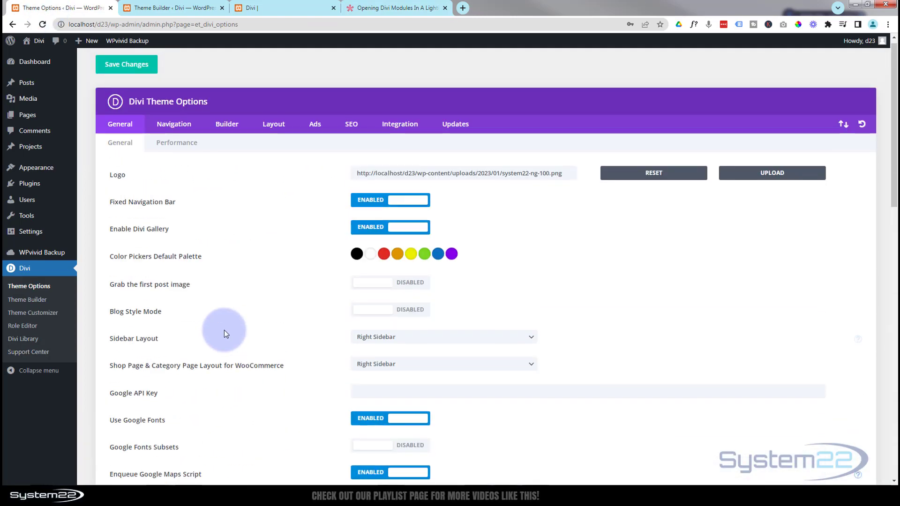
{"action": "left_click", "coordinate": [397, 134]}
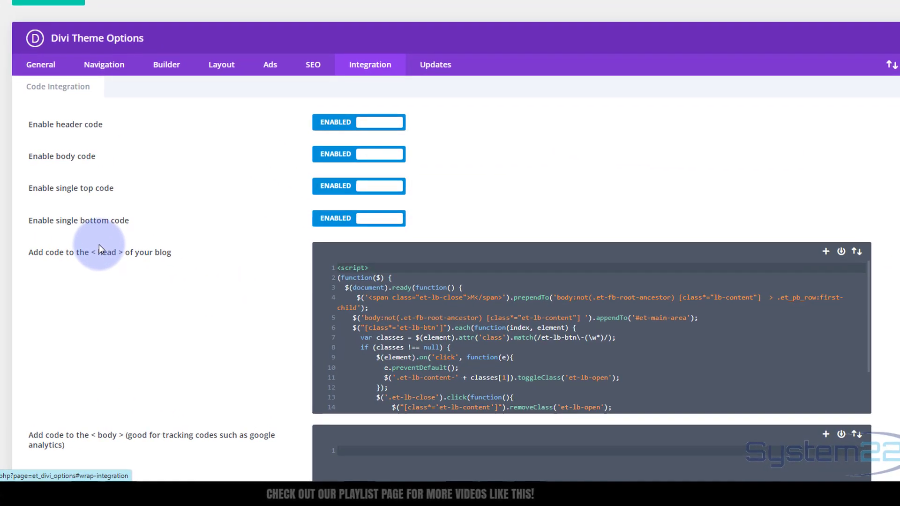
{"action": "scroll", "coordinate": [236, 308], "scroll_direction": "down", "scroll_amount": 1}
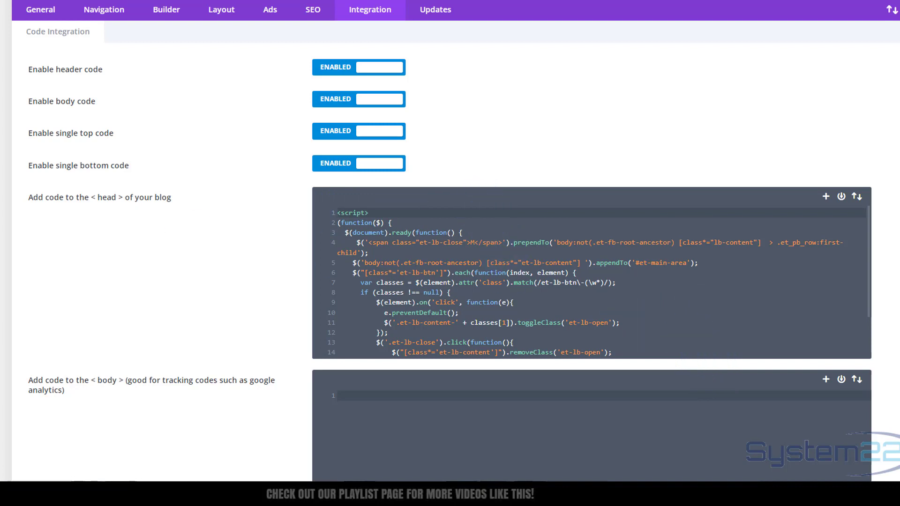
{"action": "scroll", "coordinate": [71, 111], "scroll_direction": "up", "scroll_amount": 1}
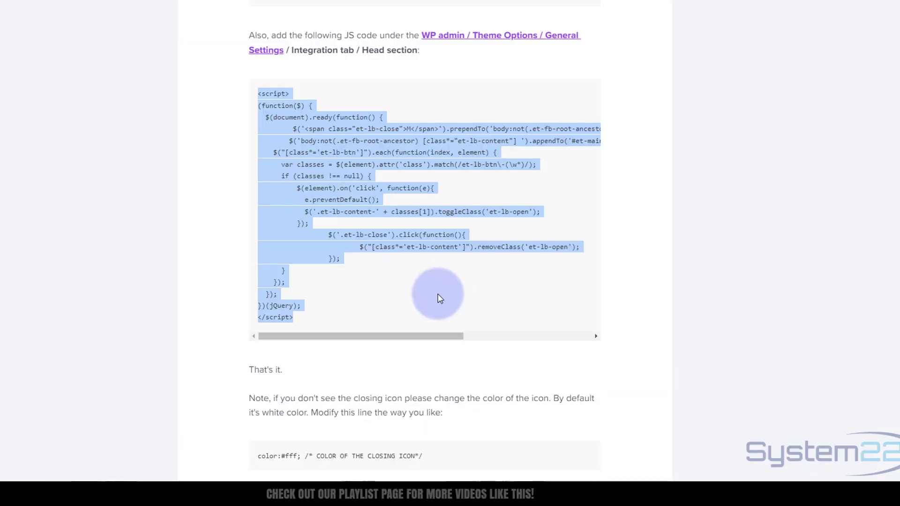
Step: Scroll up to the article's button instructions and select the et-lb-btn-1 class name
{"action": "scroll", "coordinate": [439, 298], "scroll_direction": "up", "scroll_amount": 8}
{"action": "scroll", "coordinate": [440, 298], "scroll_direction": "up", "scroll_amount": 9}
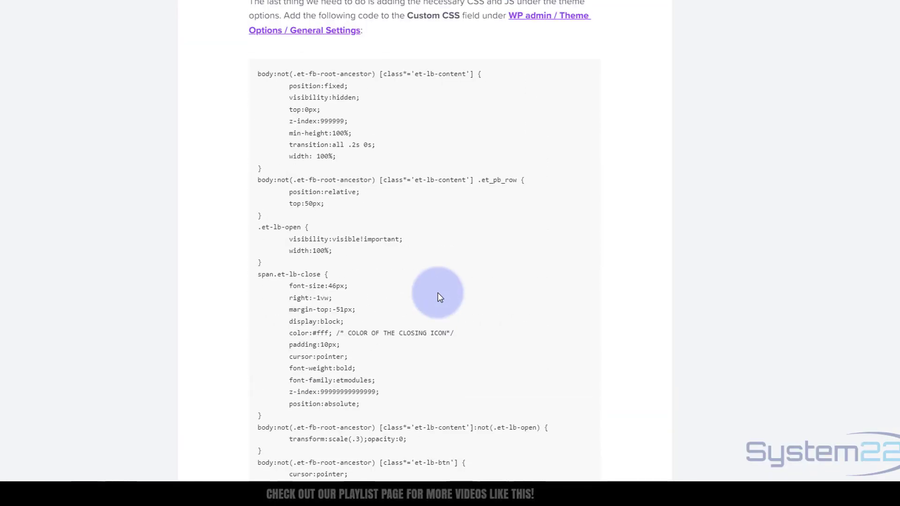
{"action": "scroll", "coordinate": [439, 298], "scroll_direction": "up", "scroll_amount": 3}
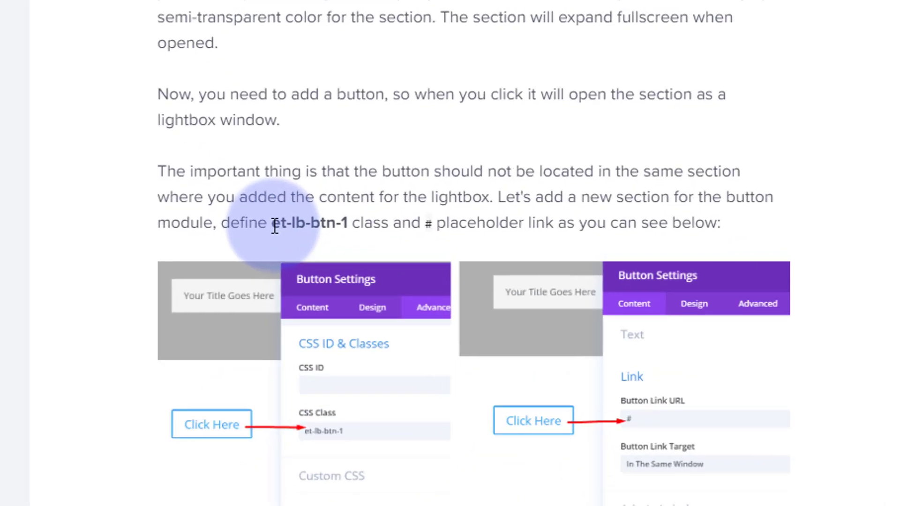
{"action": "left_click_drag", "start_coordinate": [275, 225], "coordinate": [348, 224]}
{"action": "key", "text": "ctrl+c"}
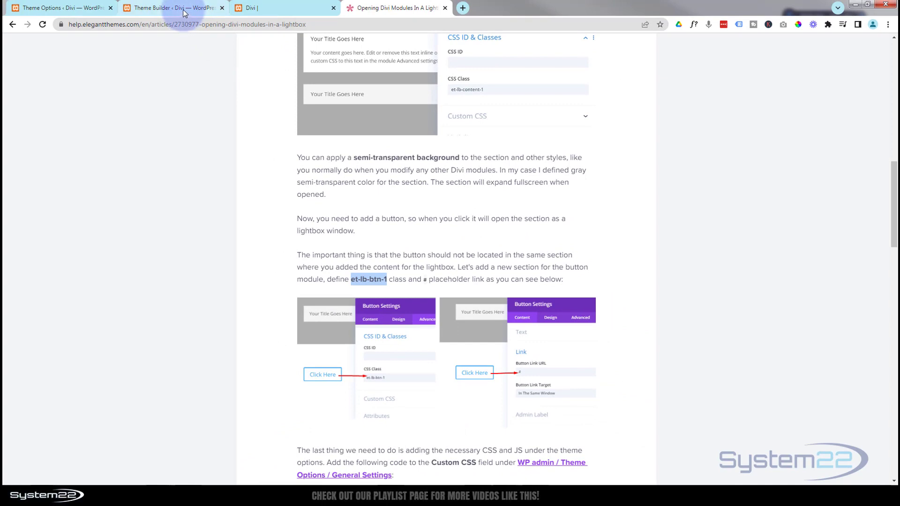
Step: Paste et-lb-btn-1 into the Privacy Policy button's CSS Class, change it to et-lb-btn-6, and save
{"action": "left_click", "coordinate": [183, 12]}
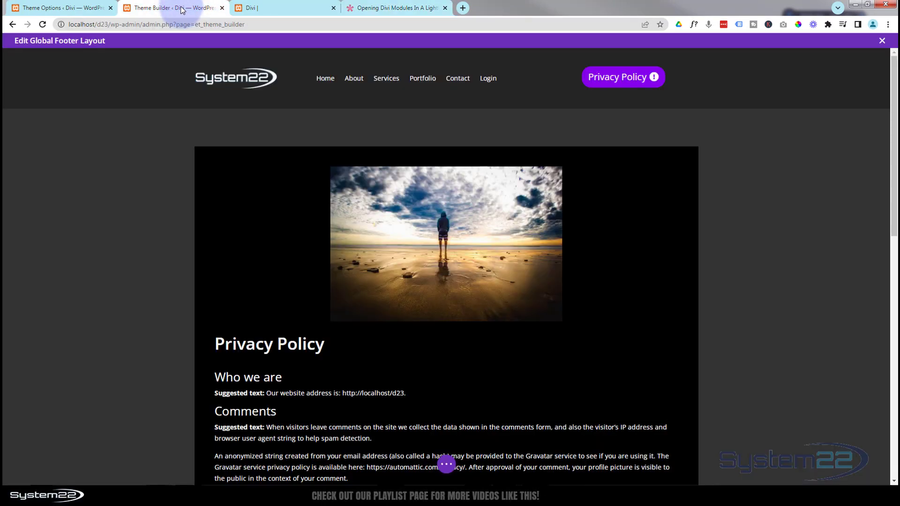
{"action": "mouse_move", "coordinate": [598, 86]}
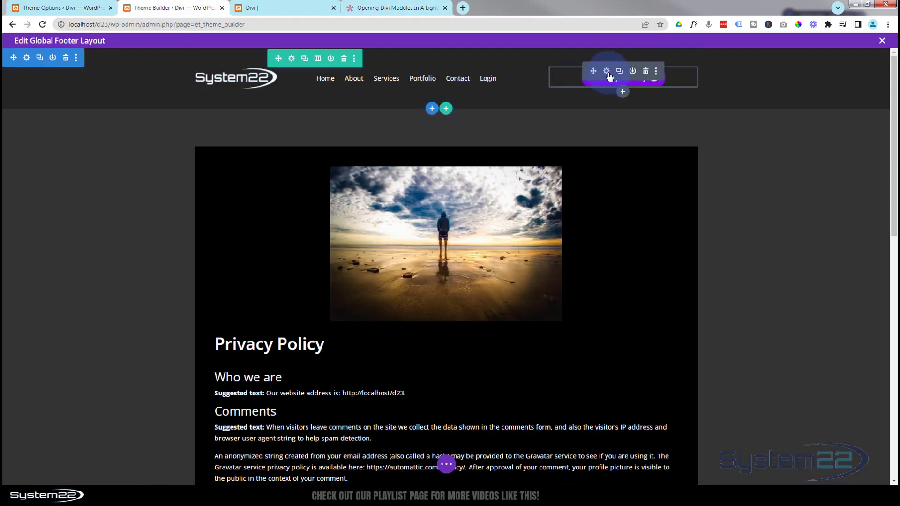
{"action": "left_click", "coordinate": [608, 73]}
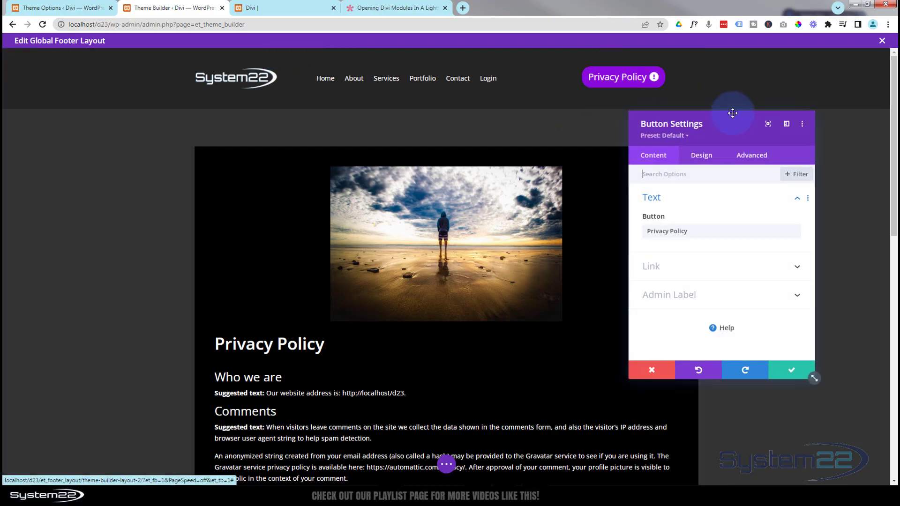
{"action": "left_click", "coordinate": [754, 156]}
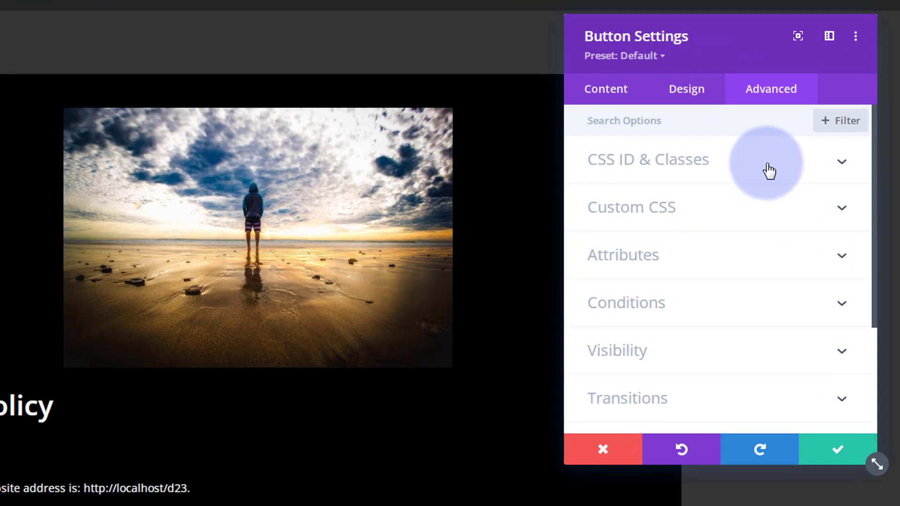
{"action": "left_click", "coordinate": [765, 177]}
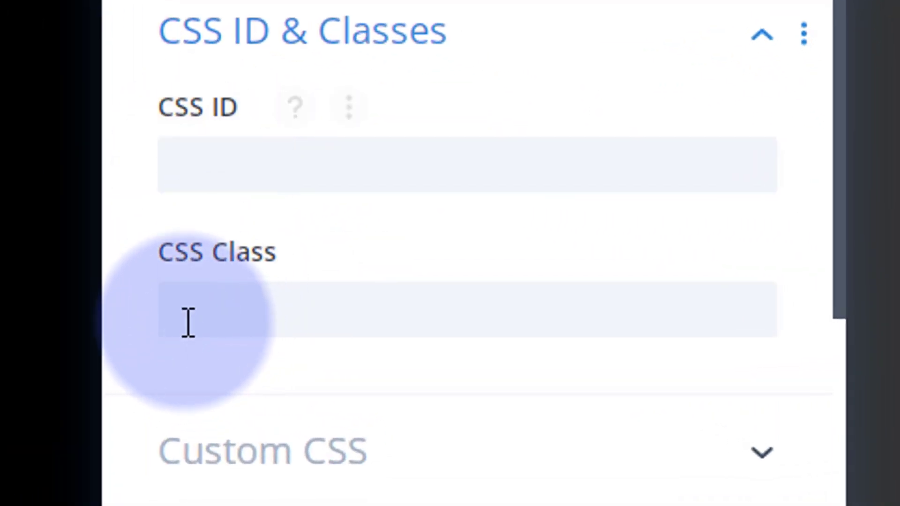
{"action": "left_click", "coordinate": [186, 316]}
{"action": "key", "text": "ctrl+v"}
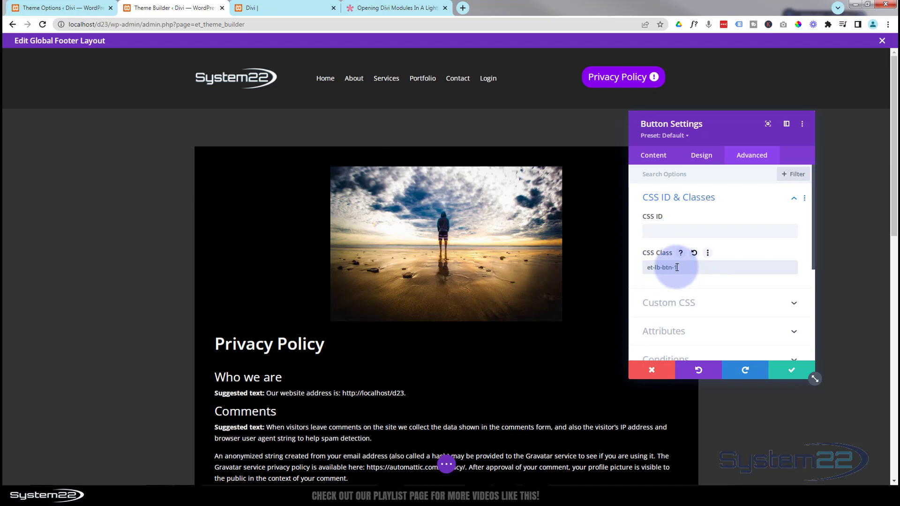
{"action": "type", "text": "6"}
{"action": "left_click", "coordinate": [791, 370]}
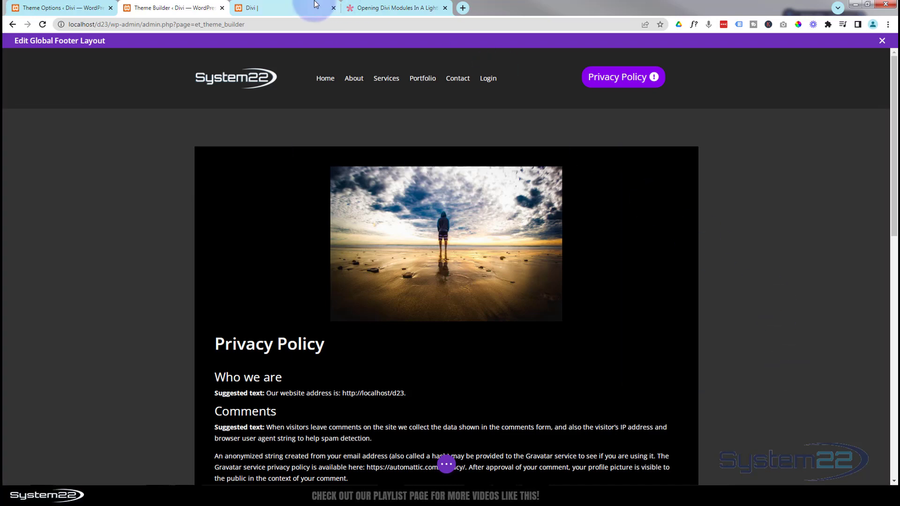
Step: Select the et-lb-content-1 section class name in the article's 'Next, assign…' step
{"action": "left_click", "coordinate": [375, 8]}
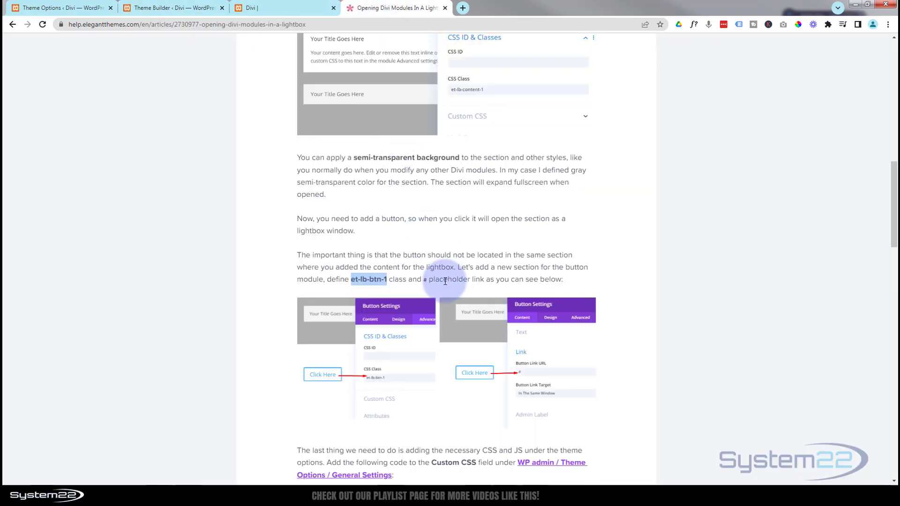
{"action": "scroll", "coordinate": [430, 275], "scroll_direction": "up", "scroll_amount": 4}
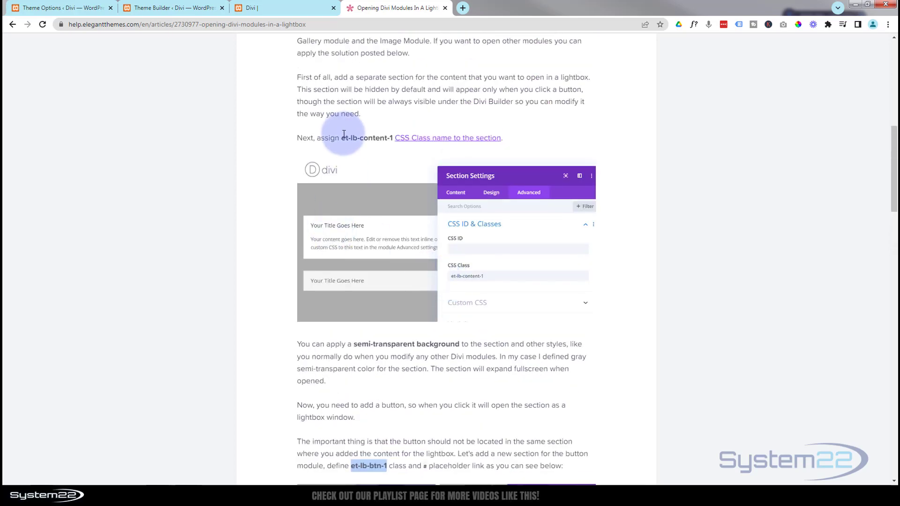
{"action": "left_click_drag", "start_coordinate": [343, 134], "coordinate": [386, 136]}
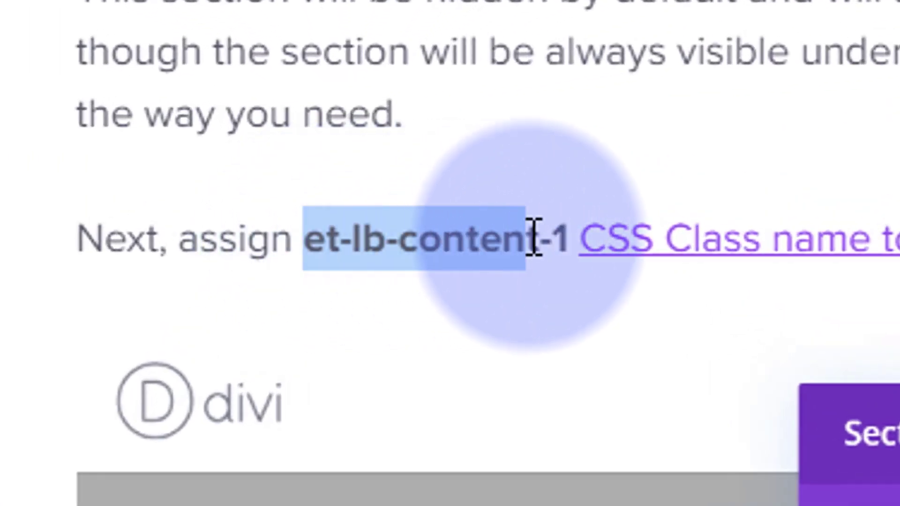
{"action": "left_click_drag", "start_coordinate": [534, 239], "coordinate": [571, 237]}
{"action": "key", "text": "ctrl+c"}
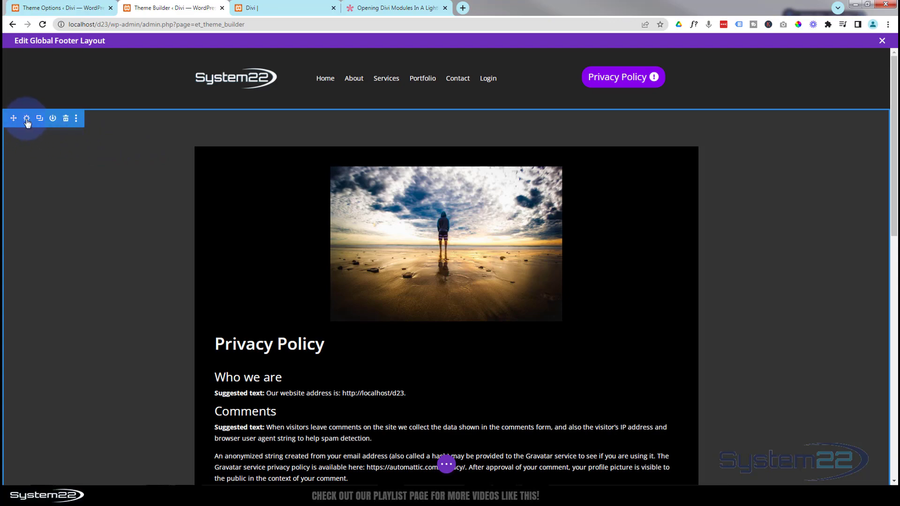
Step: Paste et-lb-content-1 into the footer section's CSS Class, change it to et-lb-content-6, and save
{"action": "left_click", "coordinate": [26, 119]}
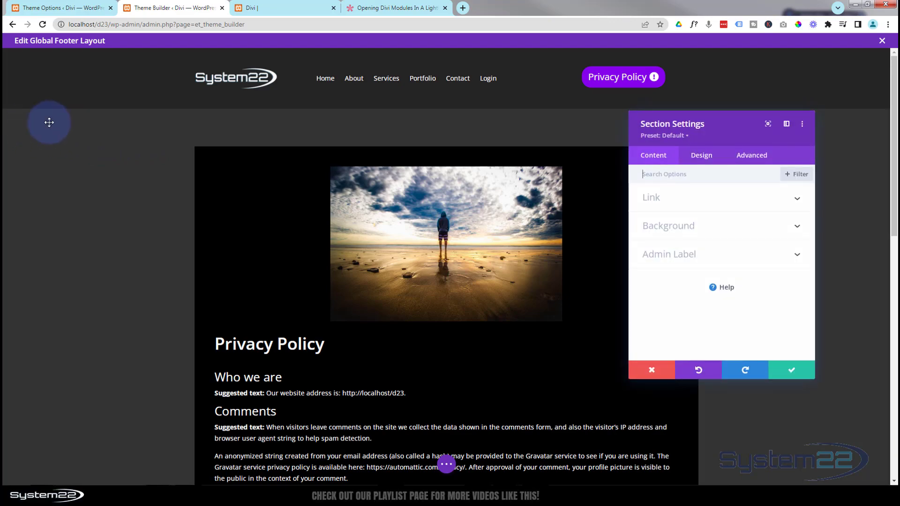
{"action": "left_click", "coordinate": [767, 157]}
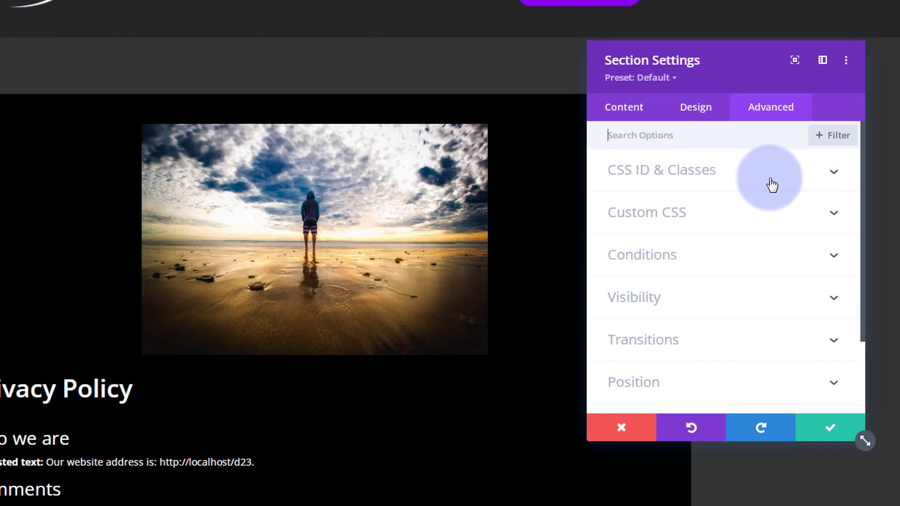
{"action": "left_click", "coordinate": [752, 207]}
{"action": "left_click", "coordinate": [602, 279]}
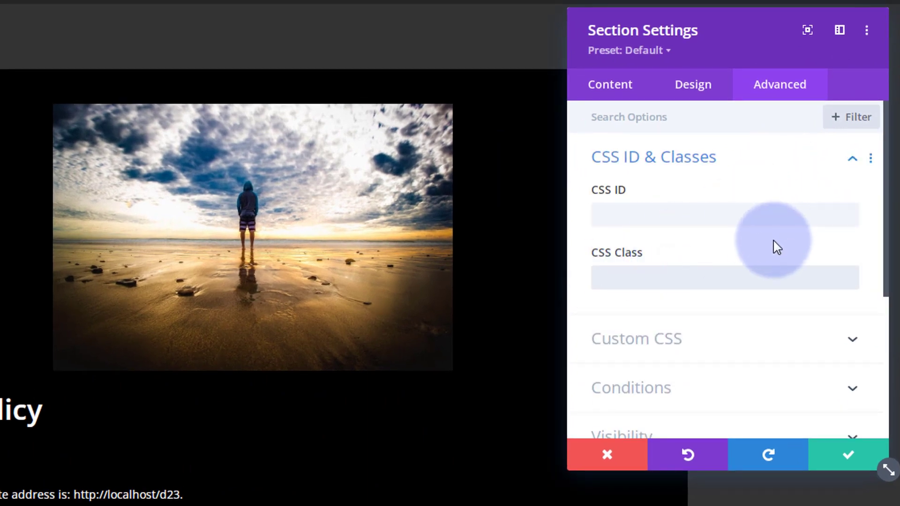
{"action": "key", "text": "ctrl+v"}
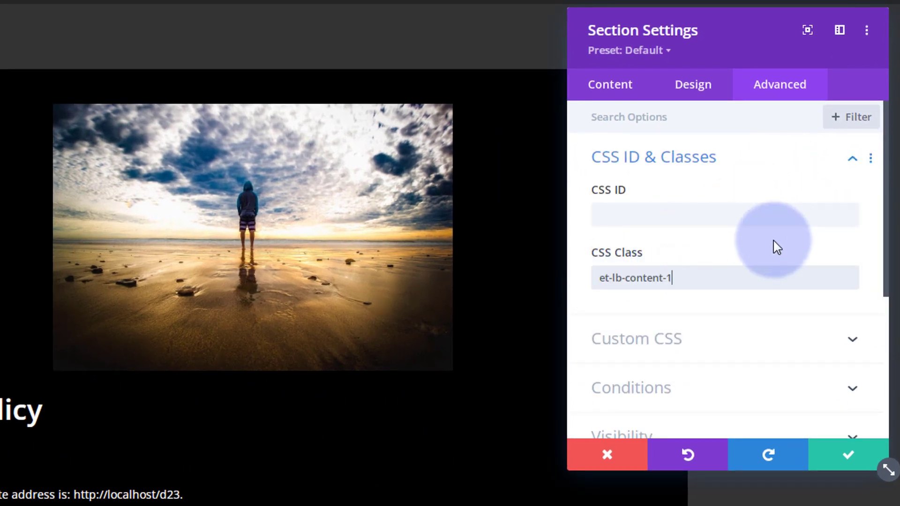
{"action": "double_click", "coordinate": [674, 279]}
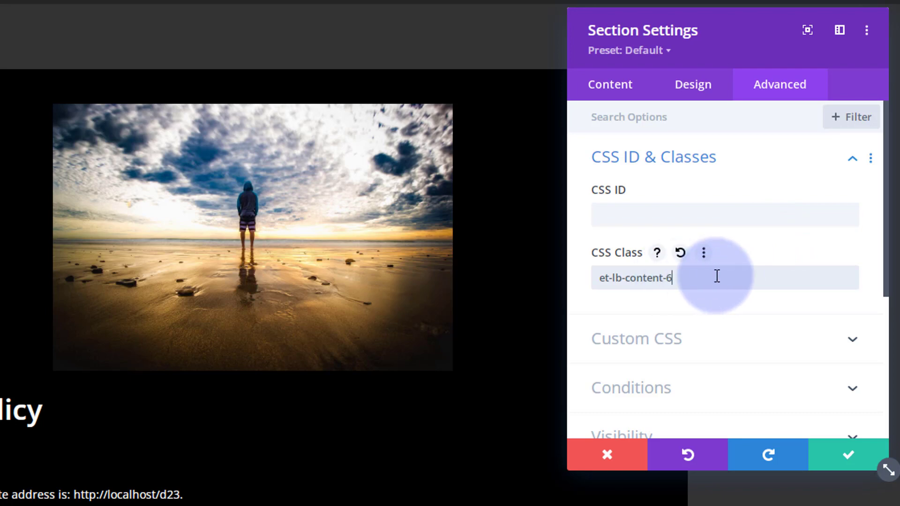
{"action": "type", "text": "6"}
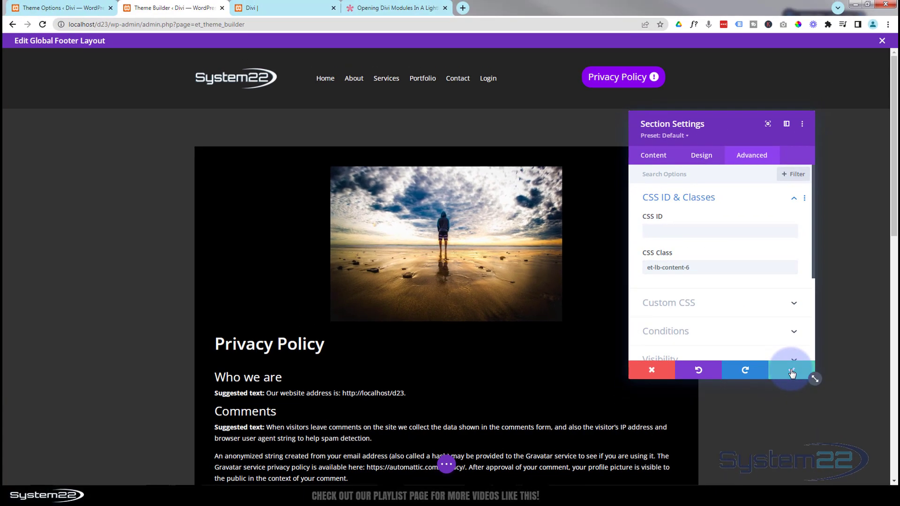
{"action": "left_click", "coordinate": [849, 455]}
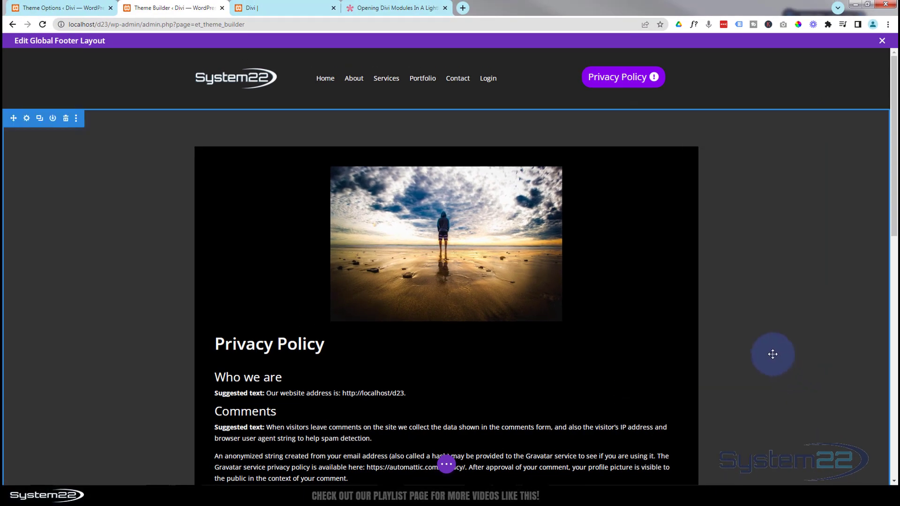
{"action": "scroll", "coordinate": [773, 354], "scroll_direction": "down", "scroll_amount": 5}
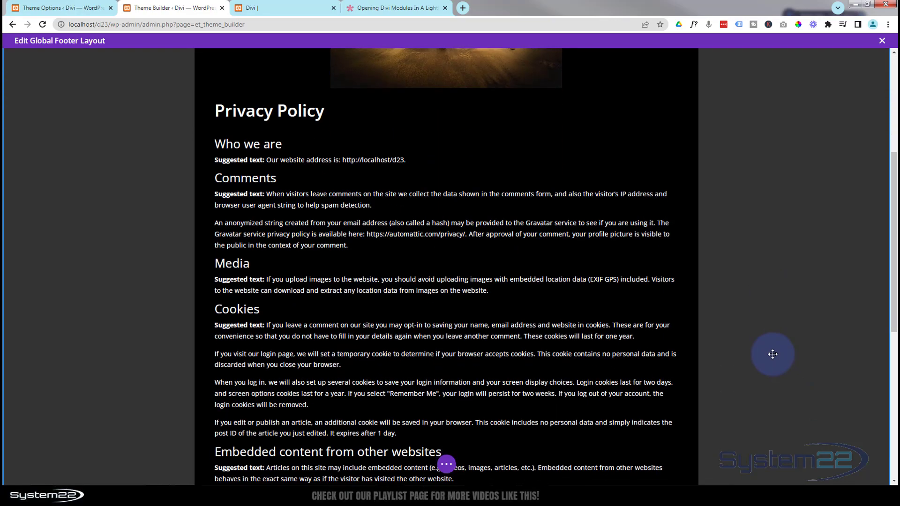
{"action": "scroll", "coordinate": [773, 354], "scroll_direction": "down", "scroll_amount": 7}
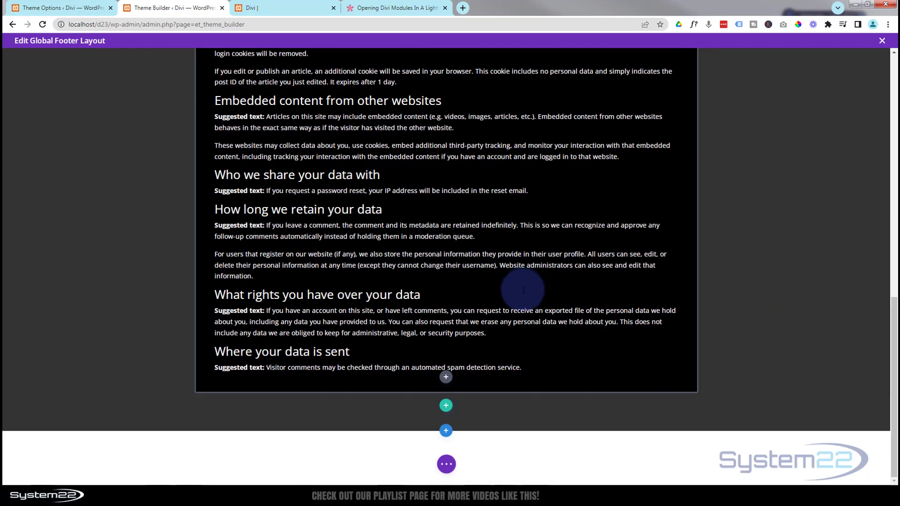
{"action": "scroll", "coordinate": [524, 290], "scroll_direction": "up", "scroll_amount": 10}
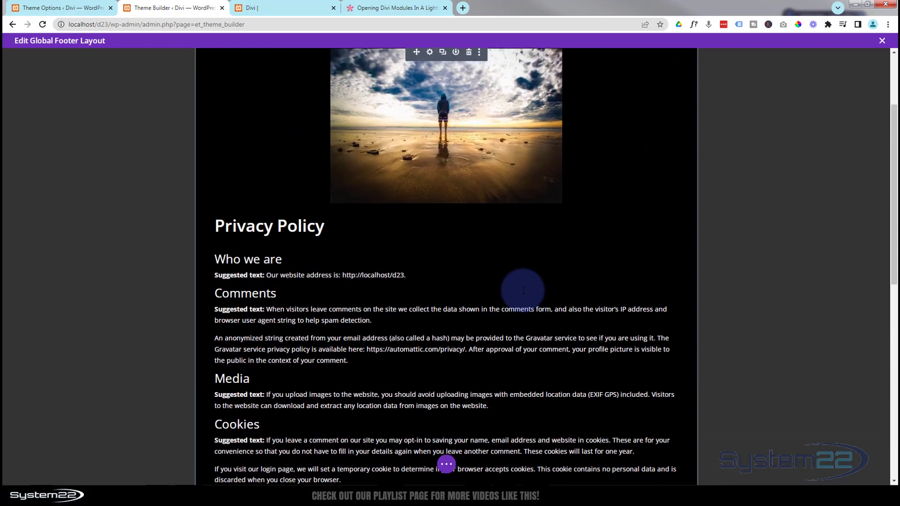
{"action": "scroll", "coordinate": [524, 290], "scroll_direction": "up", "scroll_amount": 2}
{"action": "scroll", "coordinate": [599, 292], "scroll_direction": "down", "scroll_amount": 2}
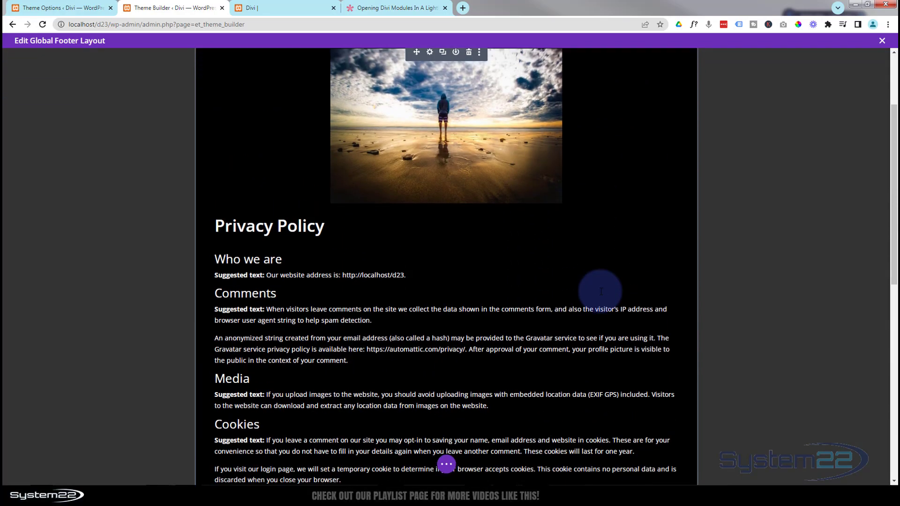
{"action": "scroll", "coordinate": [601, 292], "scroll_direction": "down", "scroll_amount": 4}
{"action": "scroll", "coordinate": [601, 291], "scroll_direction": "down", "scroll_amount": 2}
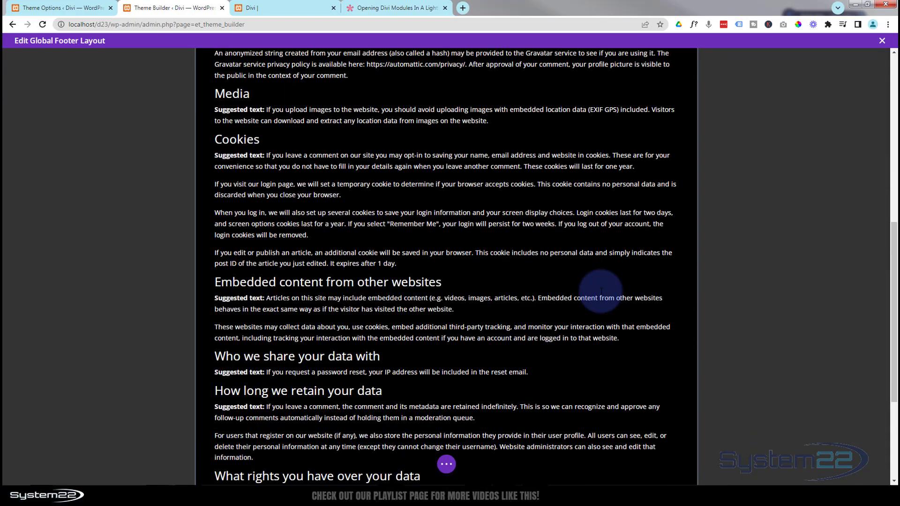
{"action": "scroll", "coordinate": [601, 291], "scroll_direction": "up", "scroll_amount": 6}
{"action": "scroll", "coordinate": [600, 291], "scroll_direction": "up", "scroll_amount": 2}
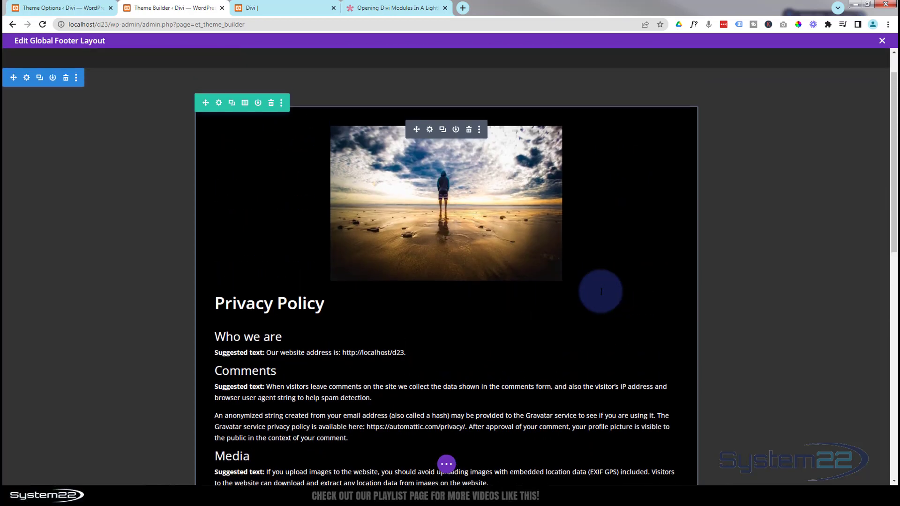
{"action": "scroll", "coordinate": [598, 291], "scroll_direction": "down", "scroll_amount": 1}
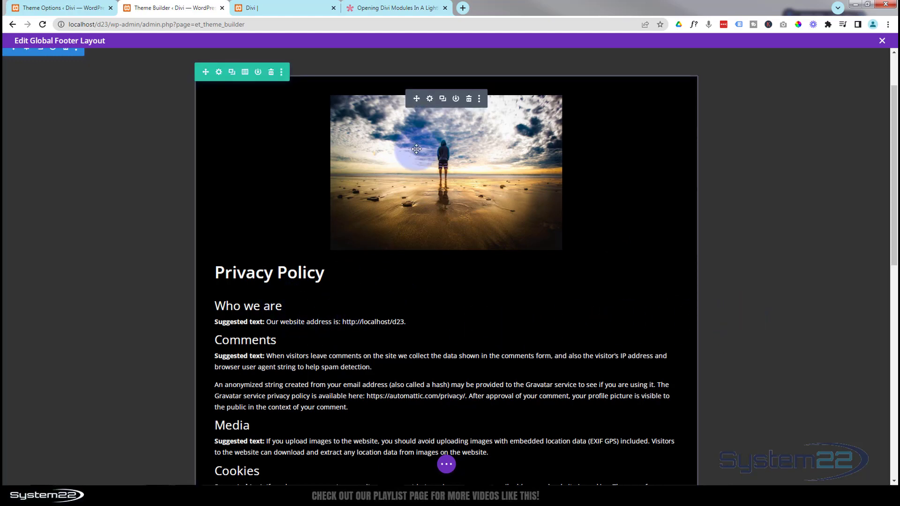
Step: Set the Privacy Policy blurb's Design > Sizing height to 80vw
{"action": "left_click", "coordinate": [431, 101]}
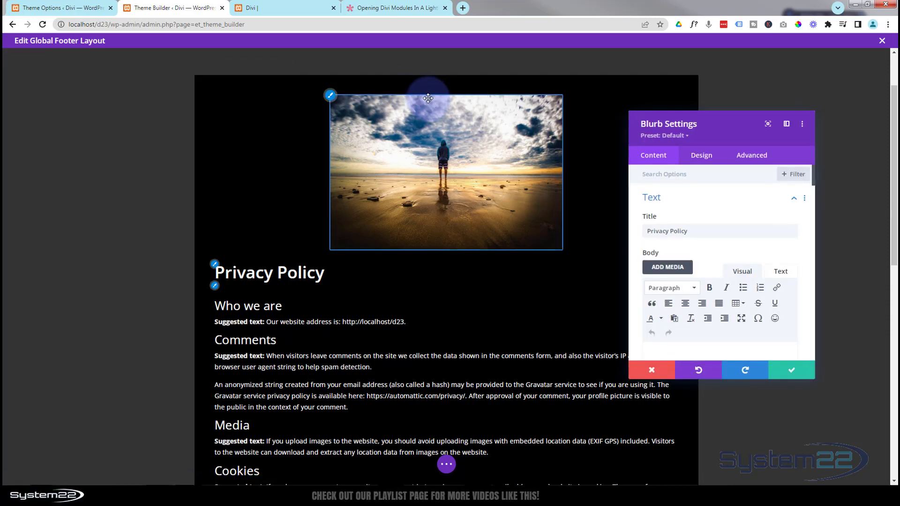
{"action": "left_click", "coordinate": [707, 158]}
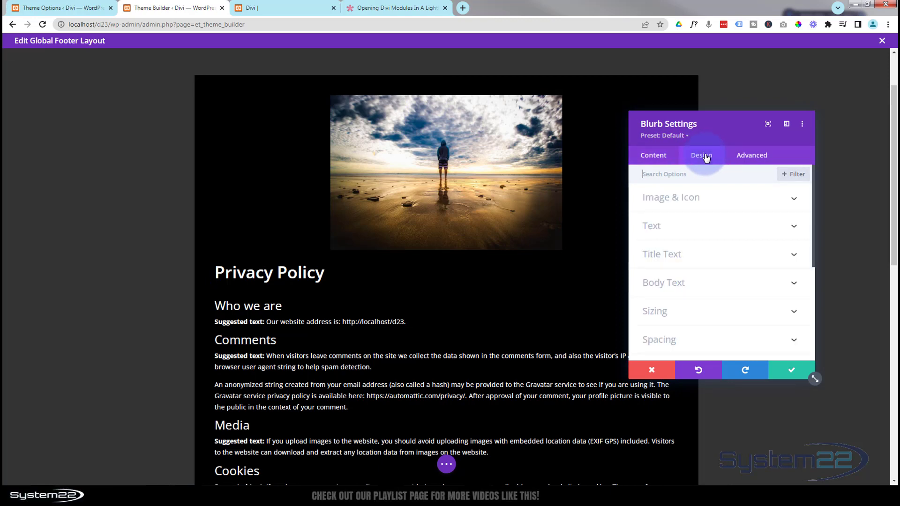
{"action": "left_click", "coordinate": [716, 314]}
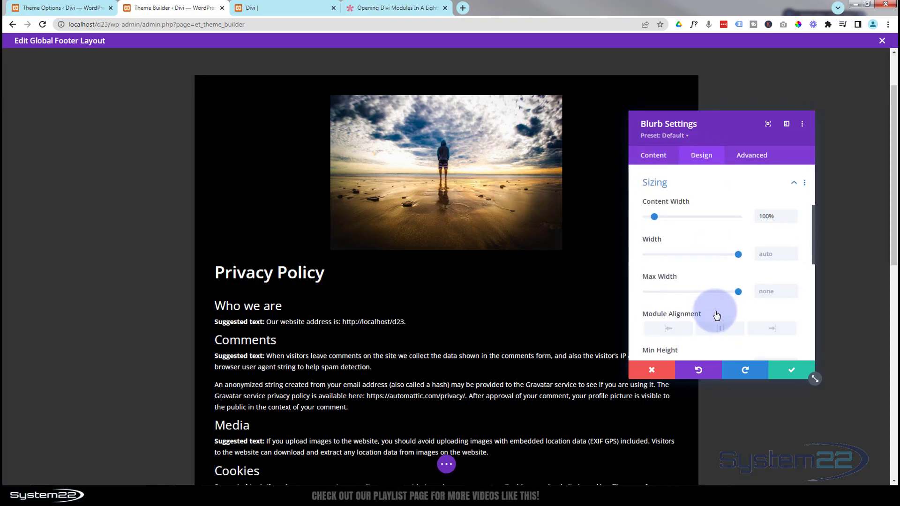
{"action": "scroll", "coordinate": [716, 311], "scroll_direction": "down", "scroll_amount": 1}
{"action": "scroll", "coordinate": [715, 310], "scroll_direction": "down", "scroll_amount": 2}
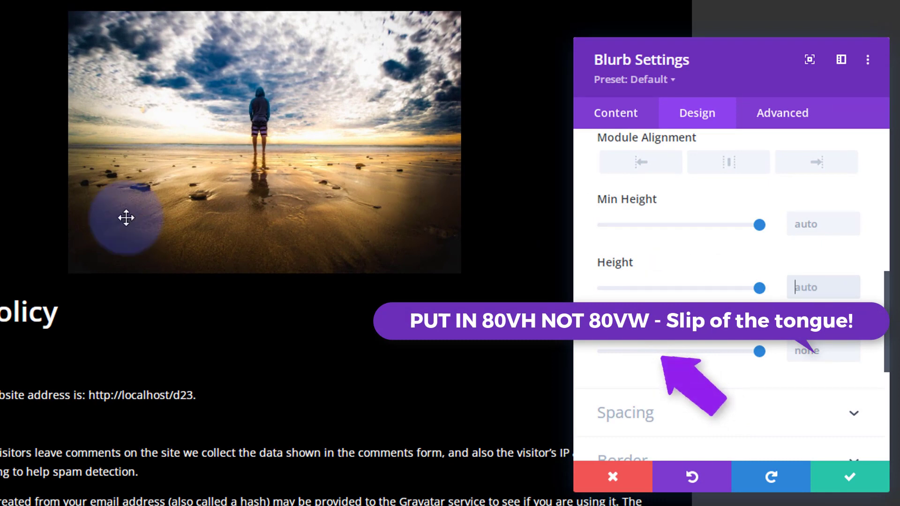
{"action": "left_click", "coordinate": [795, 287]}
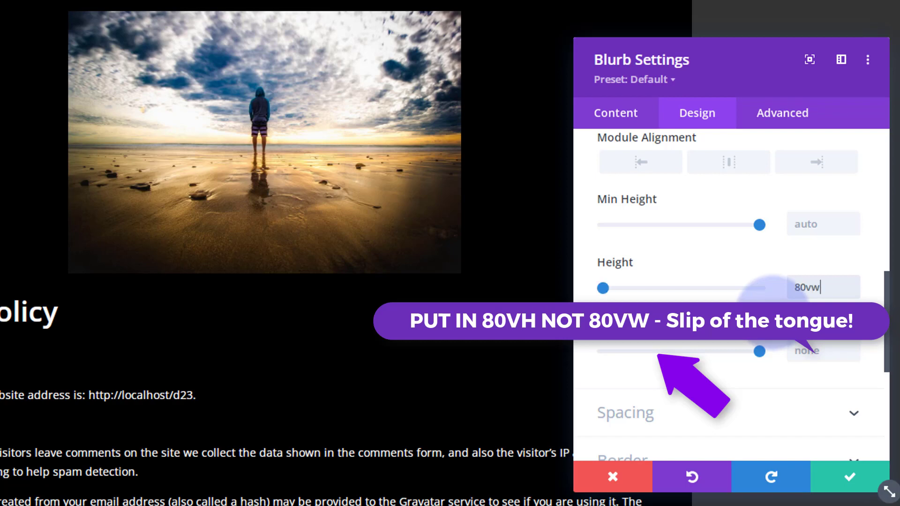
{"action": "left_click", "coordinate": [789, 117]}
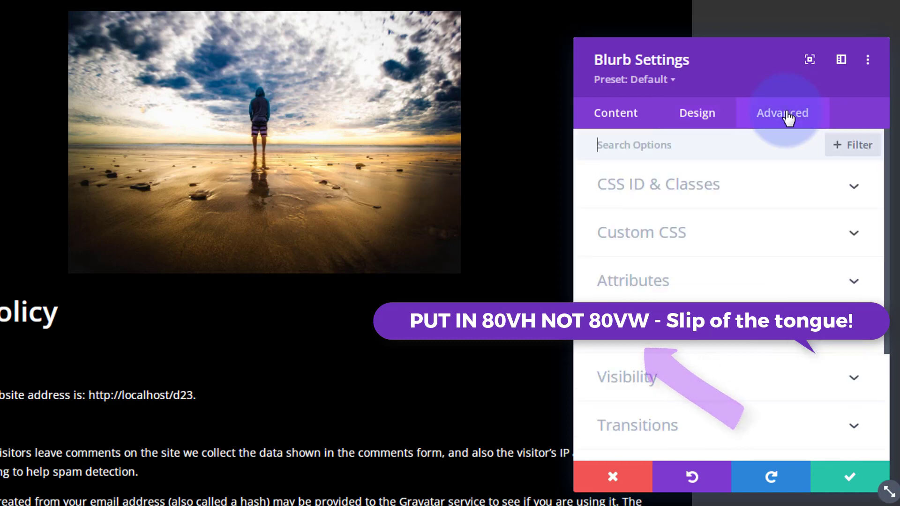
Step: Set the blurb's Visibility > Vertical Overflow to Scroll and apply the blurb settings
{"action": "left_click", "coordinate": [795, 381]}
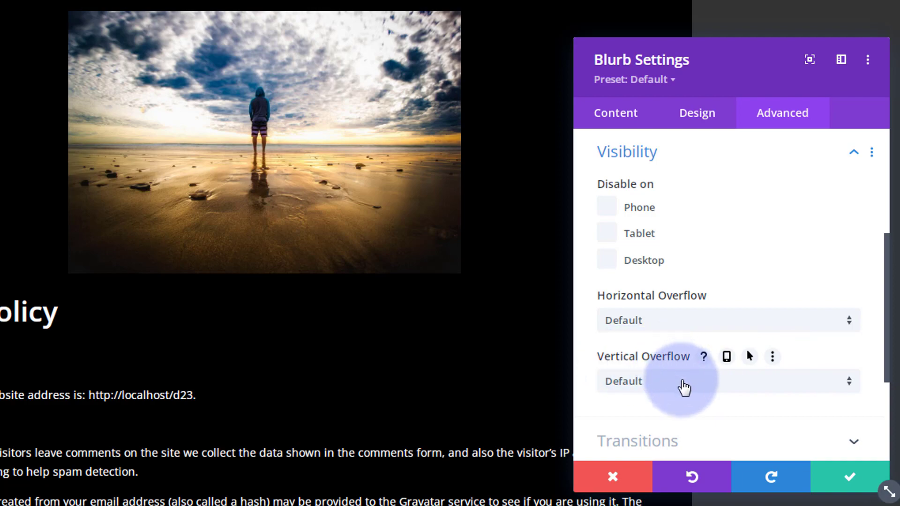
{"action": "left_click", "coordinate": [683, 386]}
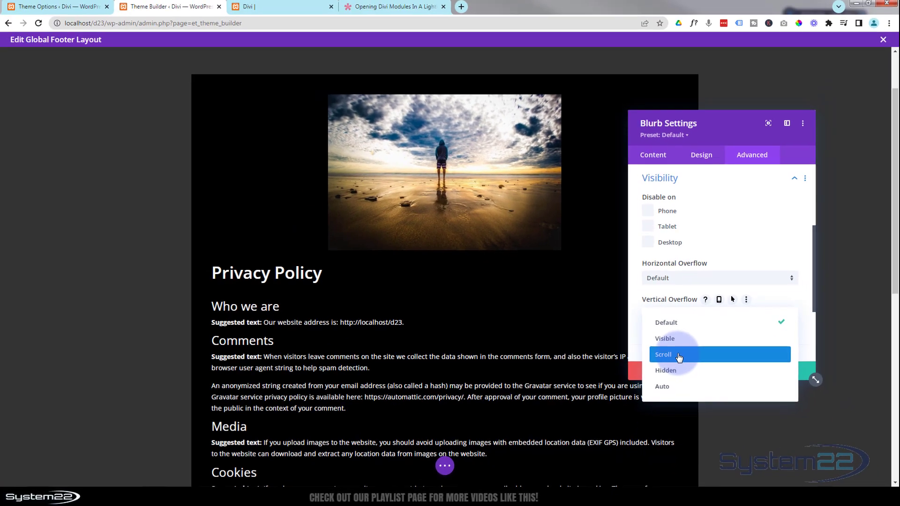
{"action": "left_click", "coordinate": [679, 356]}
{"action": "left_click_drag", "start_coordinate": [731, 132], "coordinate": [28, 154]}
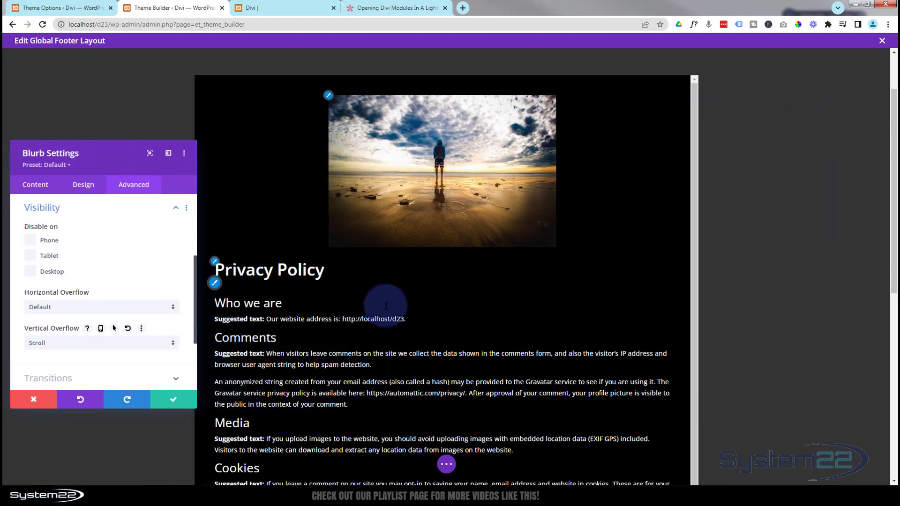
{"action": "scroll", "coordinate": [329, 291], "scroll_direction": "down", "scroll_amount": 3}
{"action": "scroll", "coordinate": [389, 305], "scroll_direction": "up", "scroll_amount": 3}
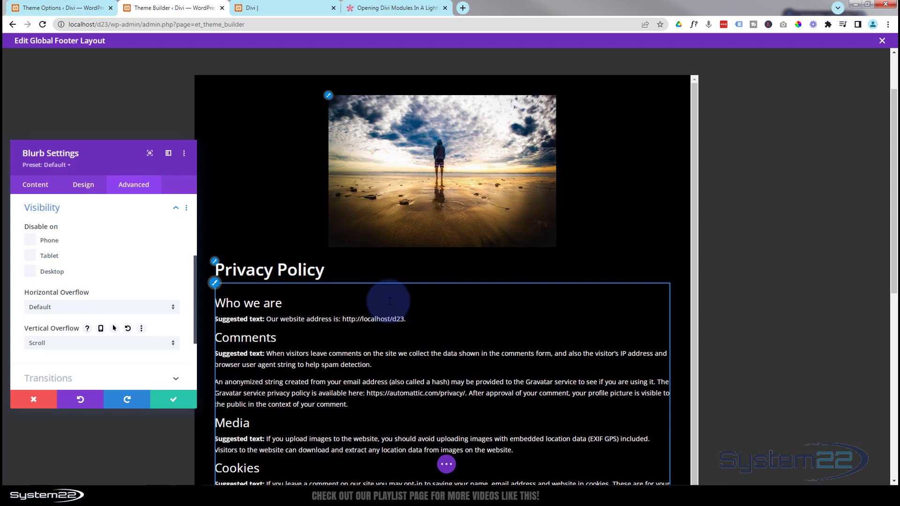
{"action": "left_click", "coordinate": [174, 399]}
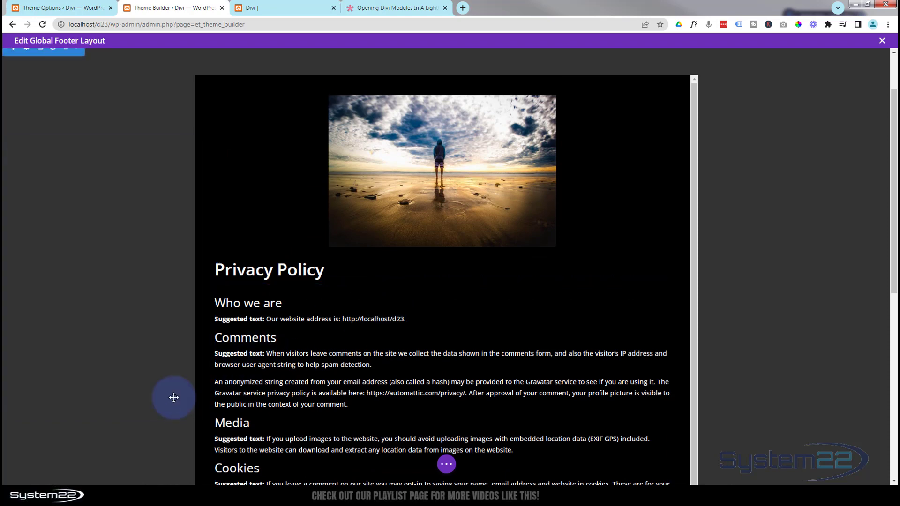
{"action": "left_click", "coordinate": [452, 471]}
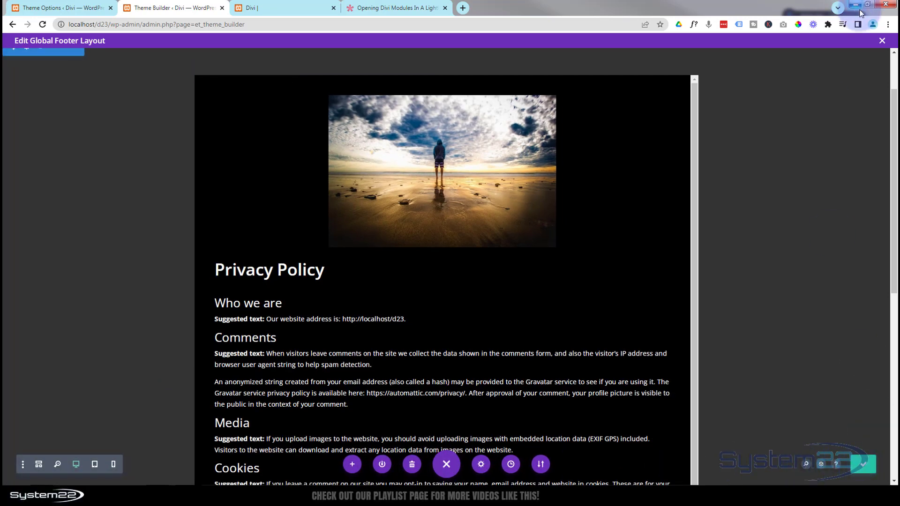
Step: Close the footer layout editor, save the Theme Builder changes, and switch to the live site
{"action": "left_click", "coordinate": [883, 41]}
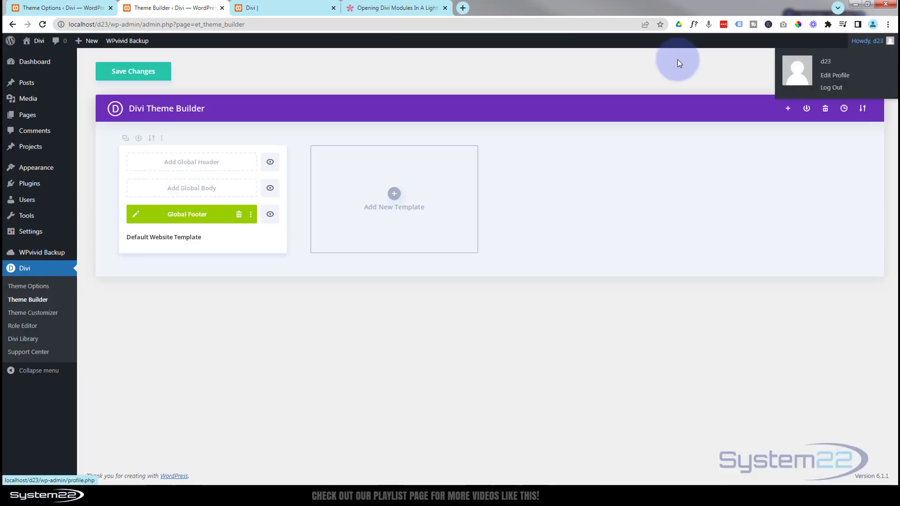
{"action": "left_click", "coordinate": [131, 73]}
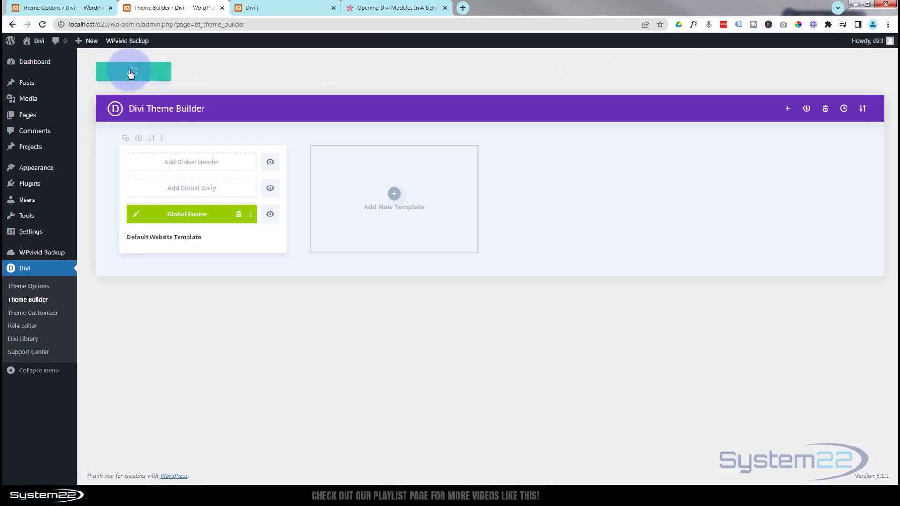
{"action": "left_click", "coordinate": [285, 9]}
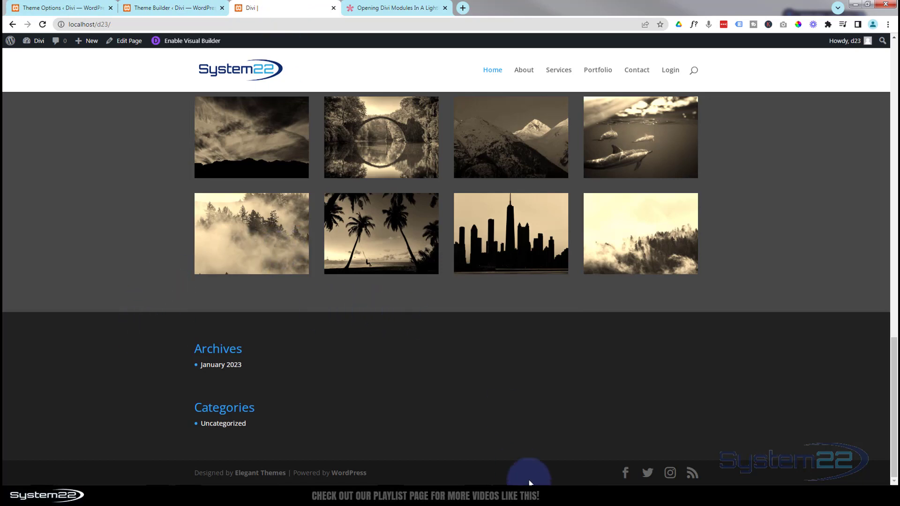
Step: Reload the live home page, then confirm the Privacy Policy lightbox opens, scrolls and closes
{"action": "left_click", "coordinate": [43, 25]}
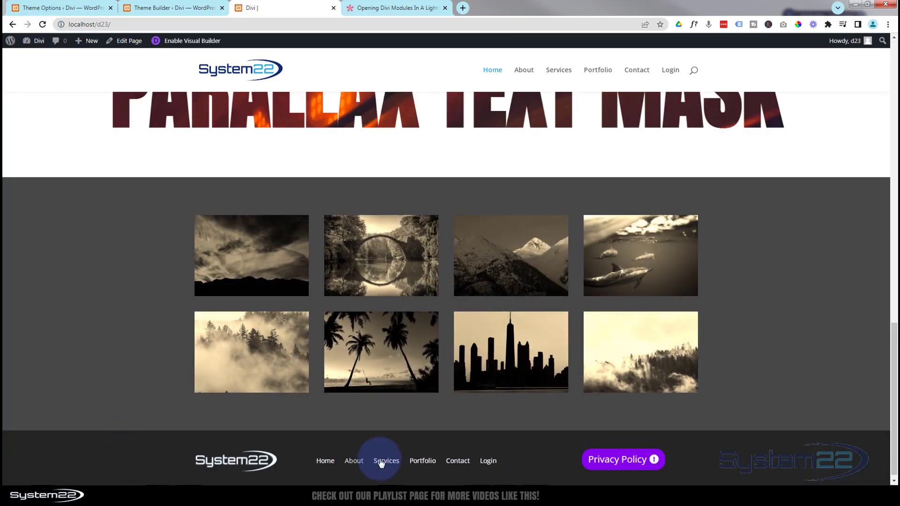
{"action": "left_click", "coordinate": [618, 469]}
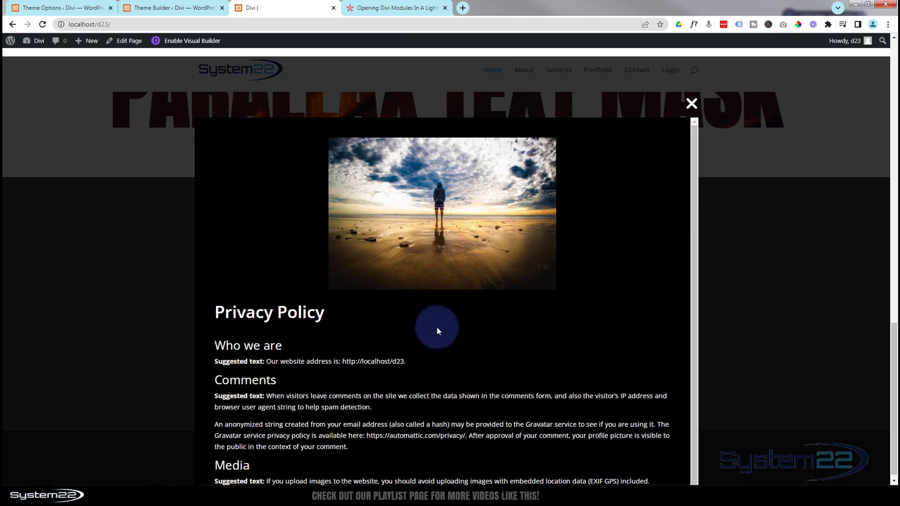
{"action": "scroll", "coordinate": [468, 329], "scroll_direction": "down", "scroll_amount": 2}
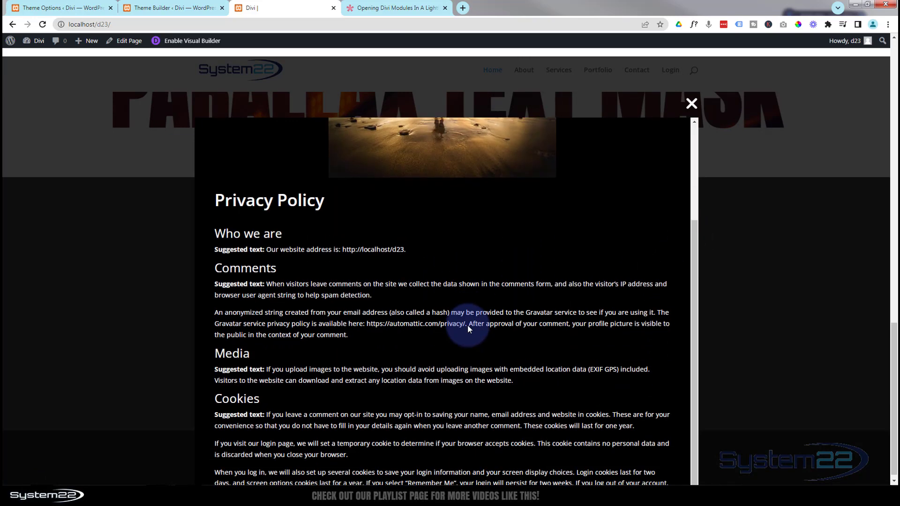
{"action": "left_click_drag", "start_coordinate": [694, 237], "coordinate": [690, 175]}
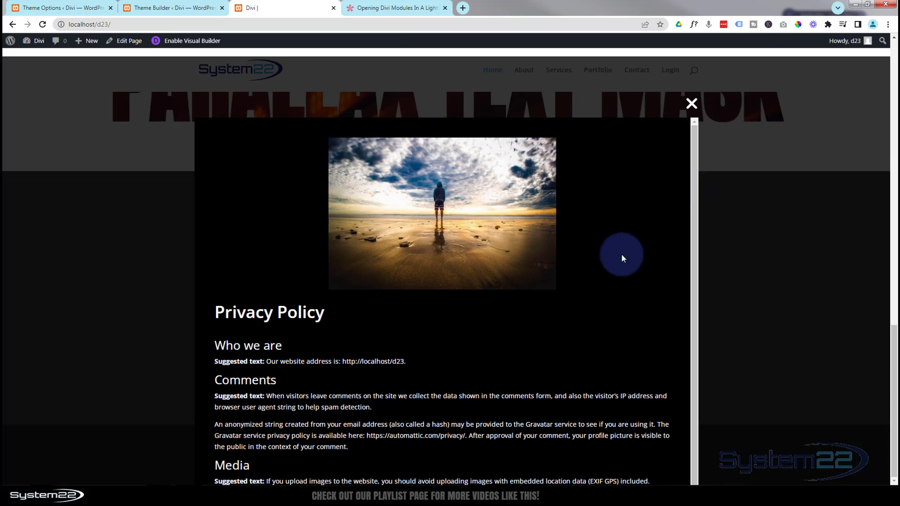
{"action": "left_click", "coordinate": [691, 104]}
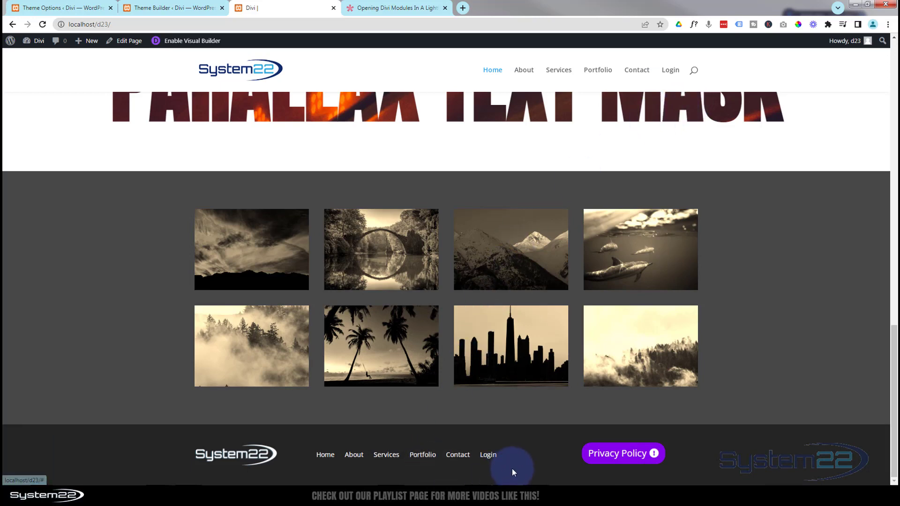
Step: Repeat the Privacy Policy lightbox open-scroll-close test twice more, ending back at the page top
{"action": "left_click", "coordinate": [604, 451]}
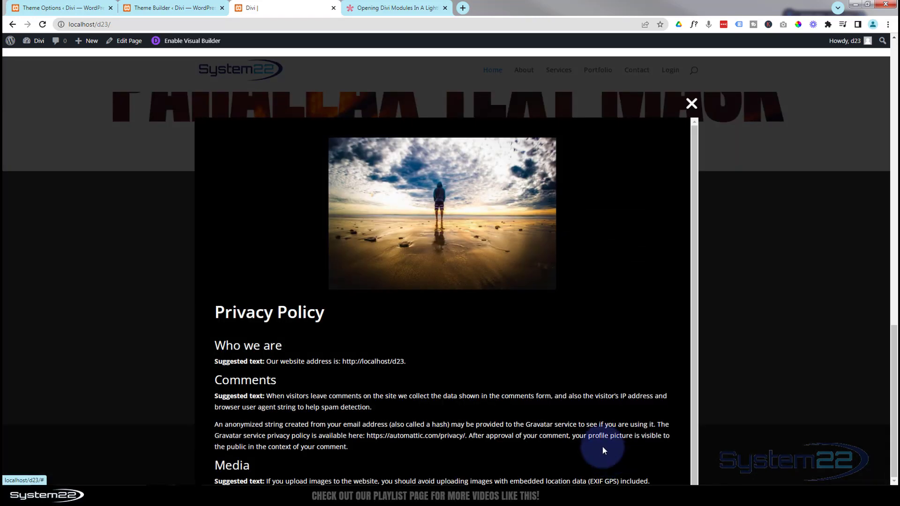
{"action": "left_click", "coordinate": [692, 104]}
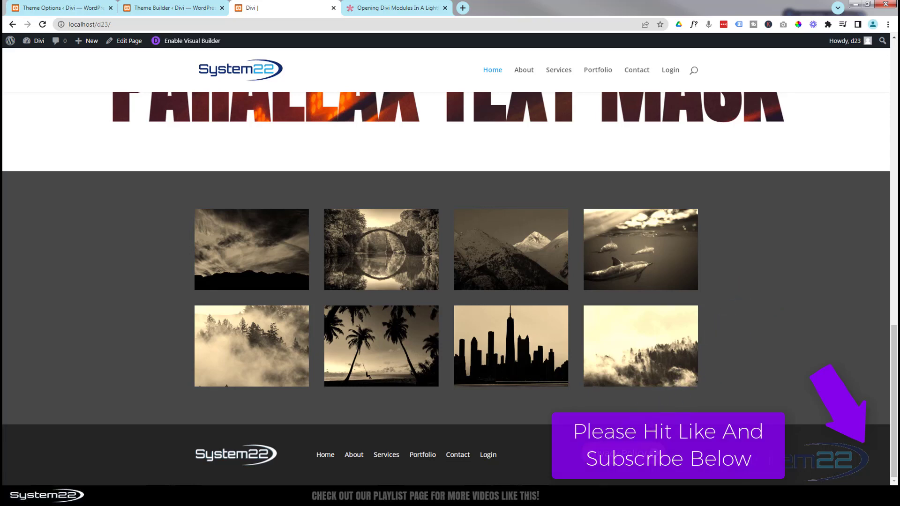
{"action": "left_click", "coordinate": [621, 453]}
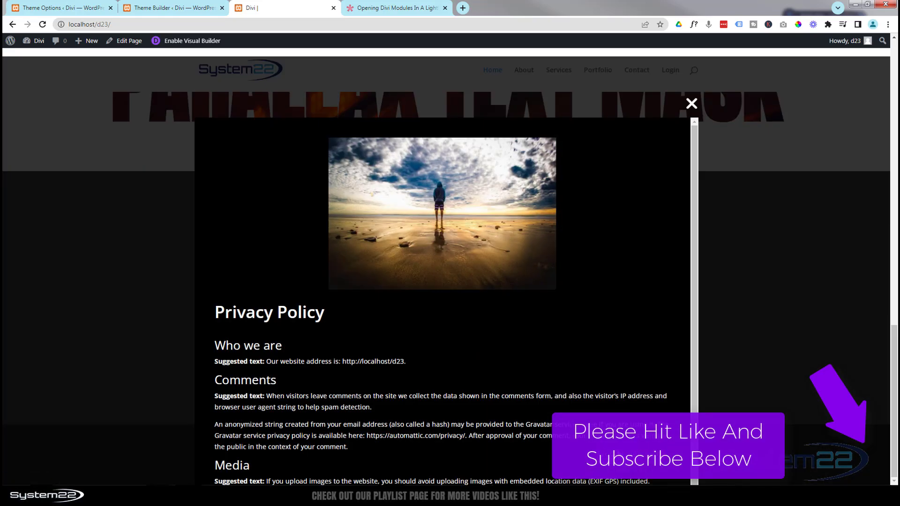
{"action": "left_click_drag", "start_coordinate": [697, 151], "coordinate": [686, 201]}
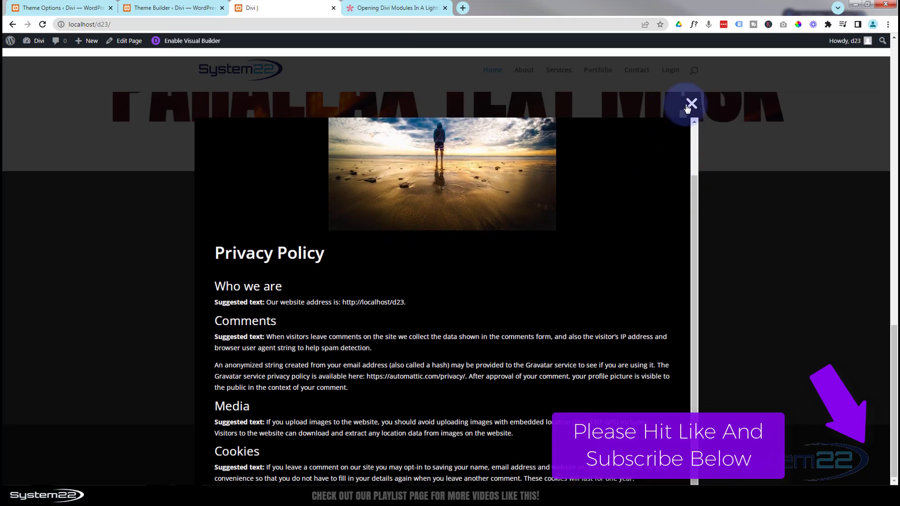
{"action": "left_click", "coordinate": [692, 104]}
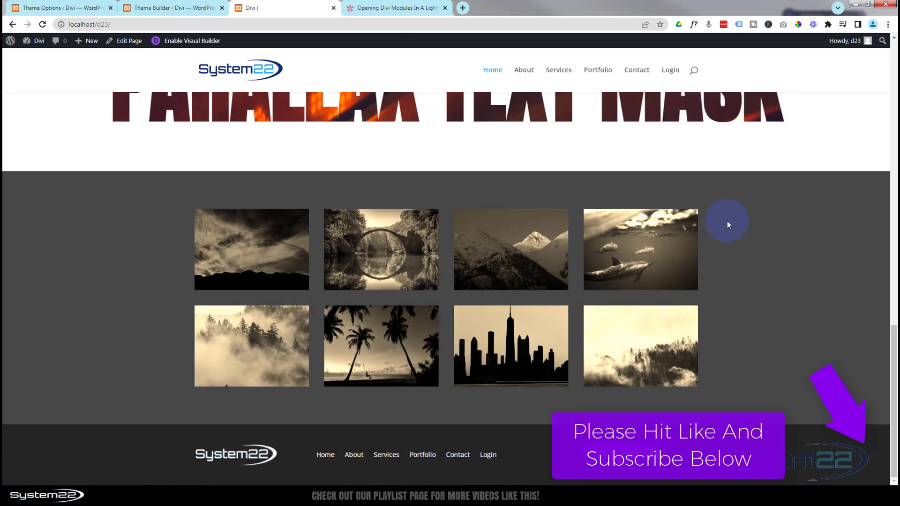
{"action": "scroll", "coordinate": [733, 252], "scroll_direction": "up", "scroll_amount": 7}
{"action": "scroll", "coordinate": [734, 252], "scroll_direction": "up", "scroll_amount": 10}
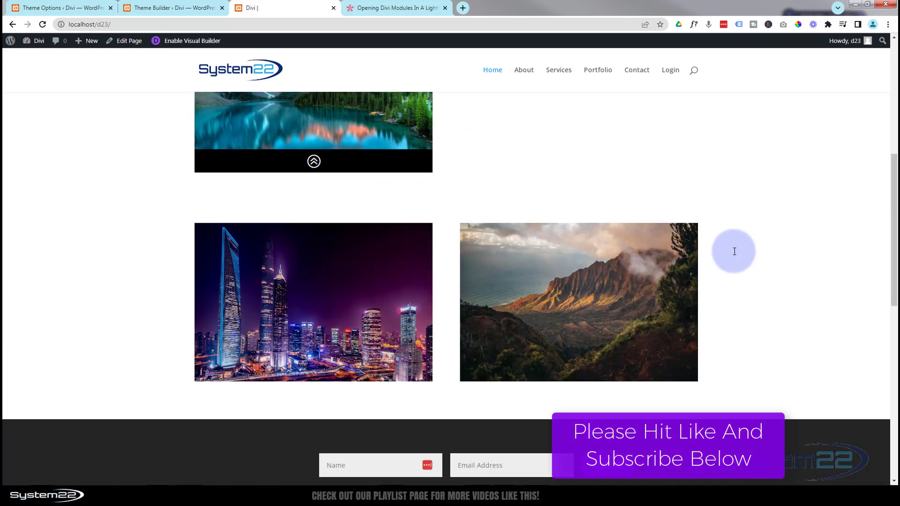